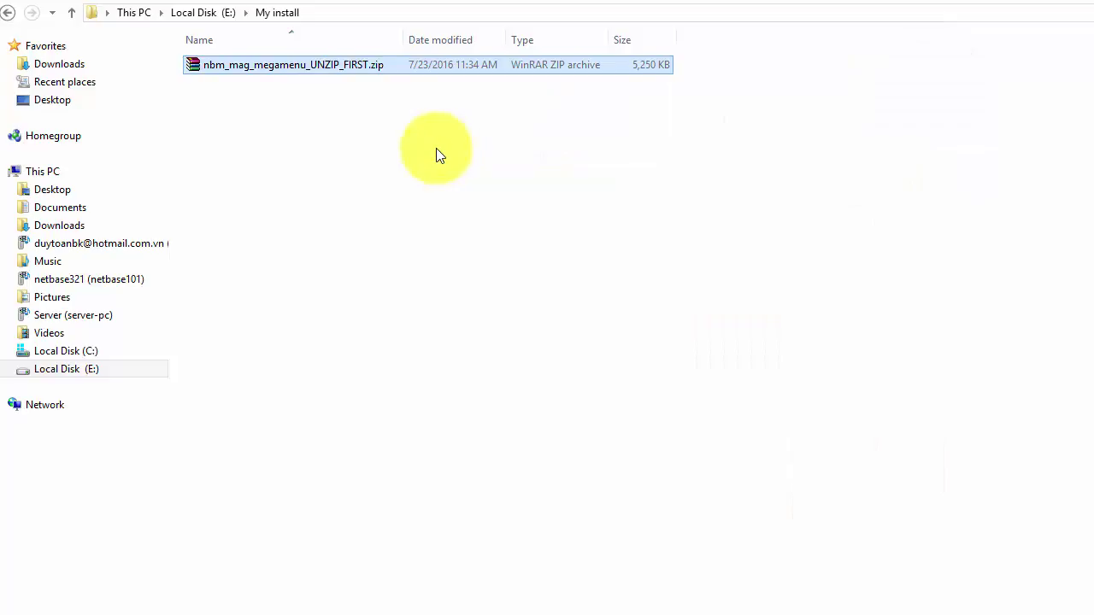
- Open nbm_mag_megamenu_UNZIP_FIRST.zip and its inner folder to locate nbm_mag_megamenu_package-3.0.0.tgz and the user guide PDF
{"action": "double_click", "coordinate": [384, 64]}
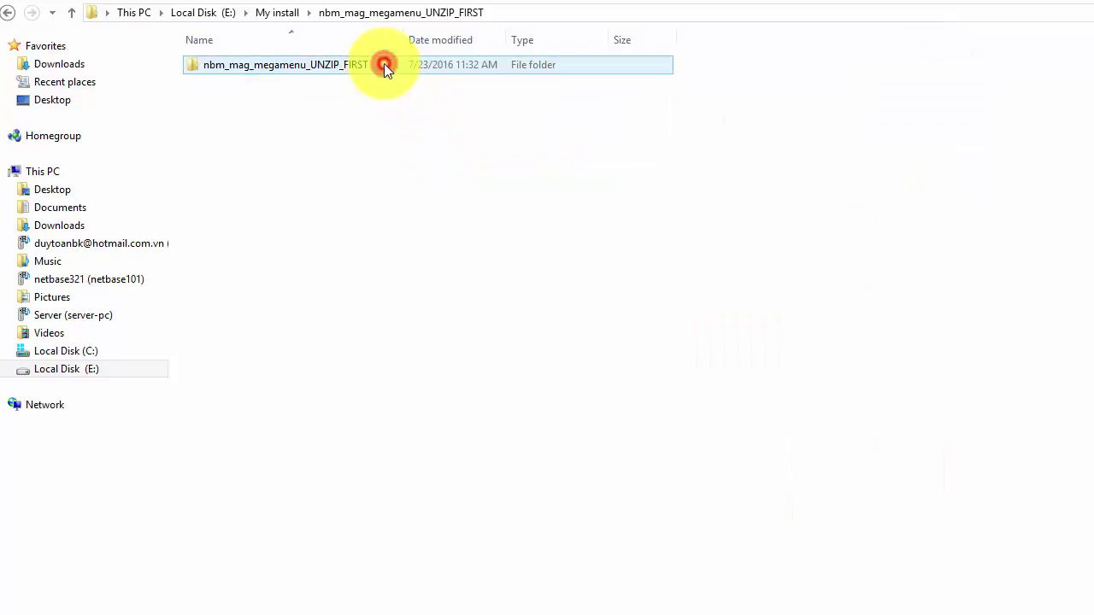
{"action": "double_click", "coordinate": [383, 63]}
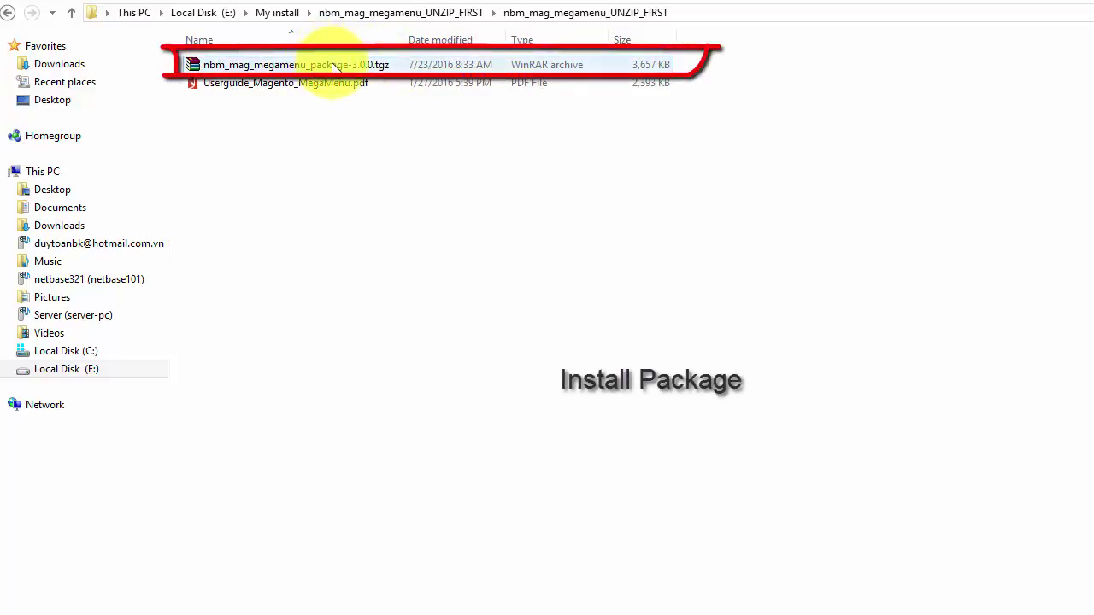
{"action": "left_click", "coordinate": [335, 63]}
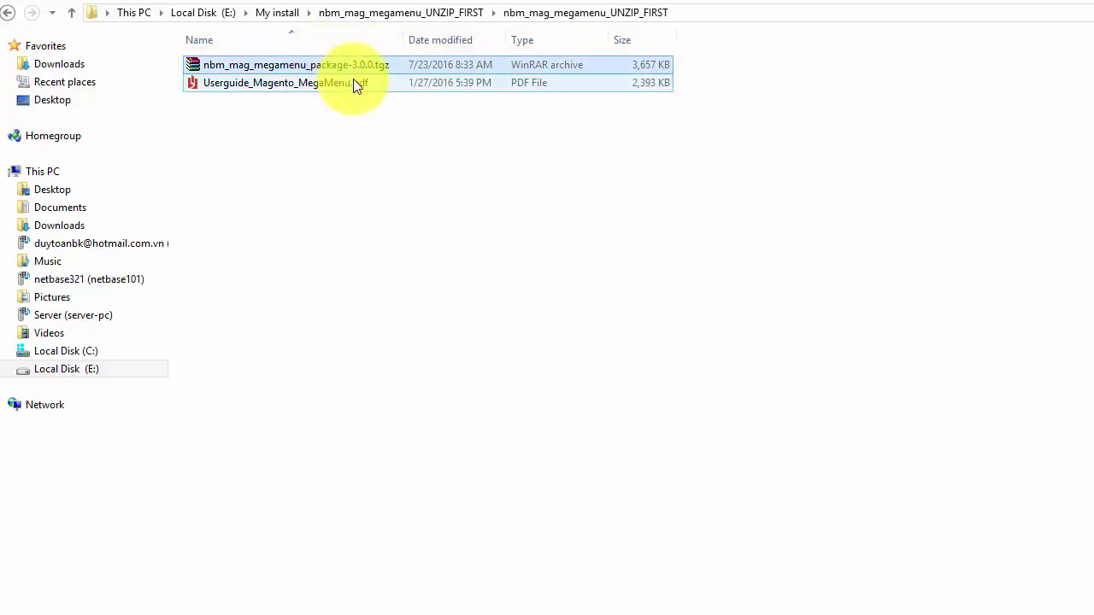
{"action": "left_click", "coordinate": [353, 79]}
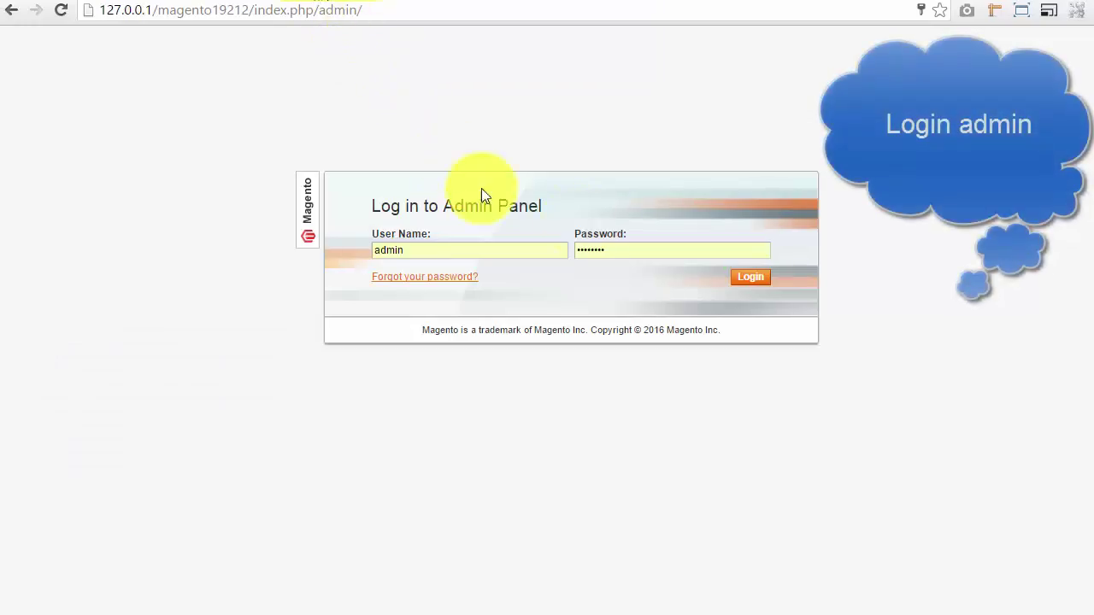
- Log in to the Magento admin panel with the prefilled credentials and open Magento Connect Manager
{"action": "left_click", "coordinate": [757, 276]}
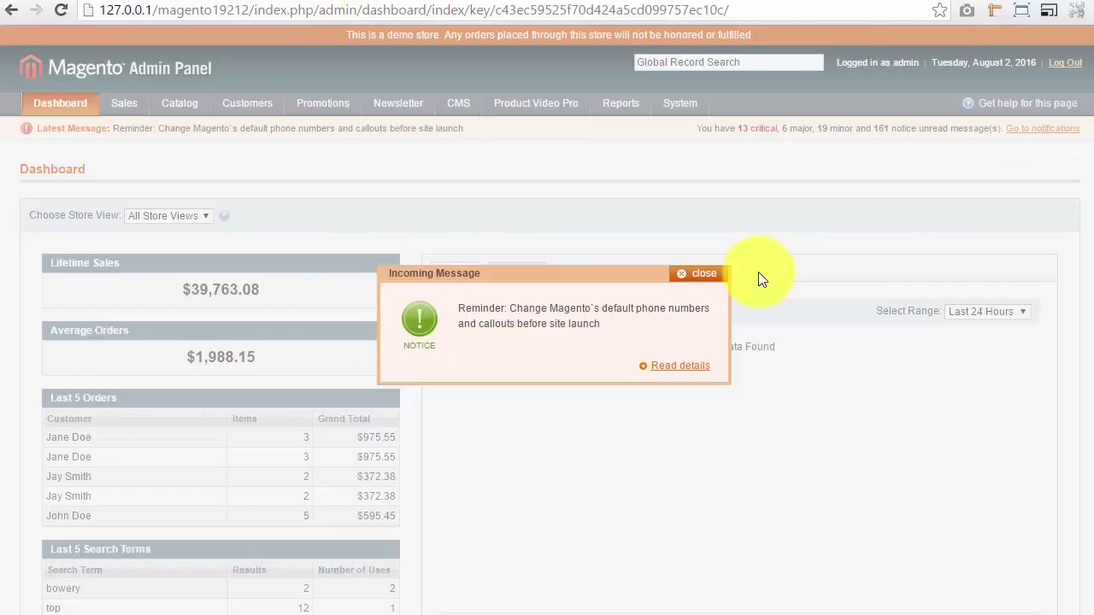
{"action": "left_click", "coordinate": [701, 273]}
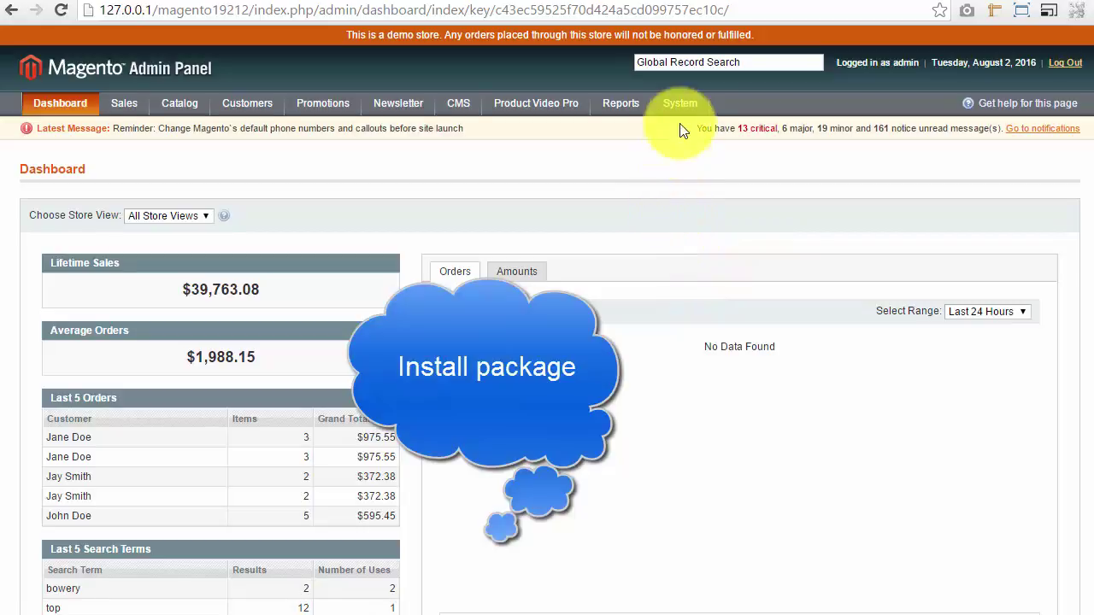
{"action": "mouse_move", "coordinate": [679, 106]}
{"action": "mouse_move", "coordinate": [710, 340]}
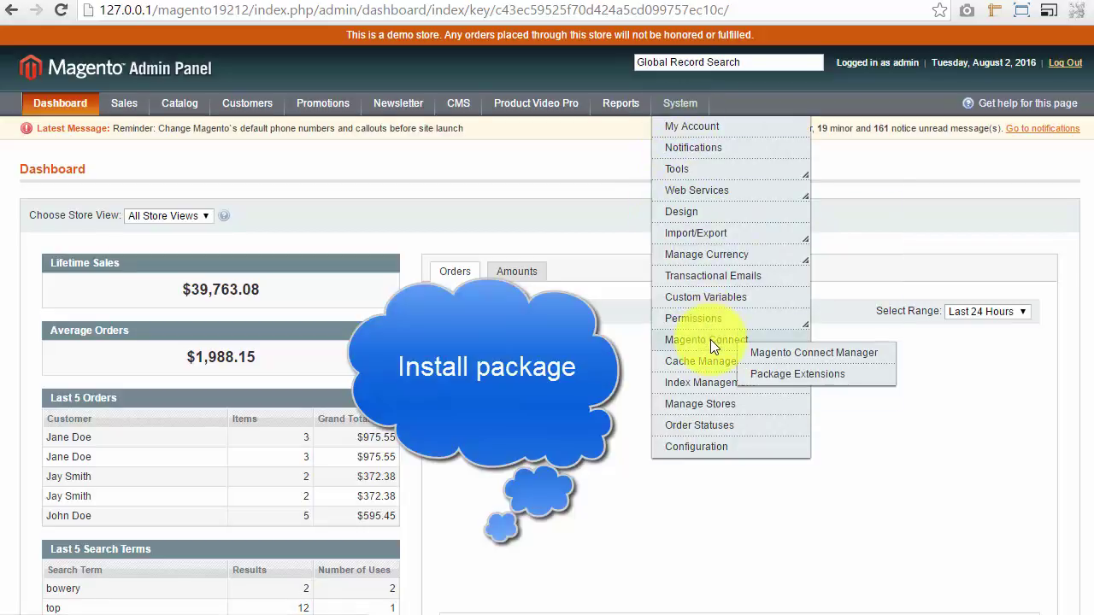
{"action": "left_click", "coordinate": [754, 354]}
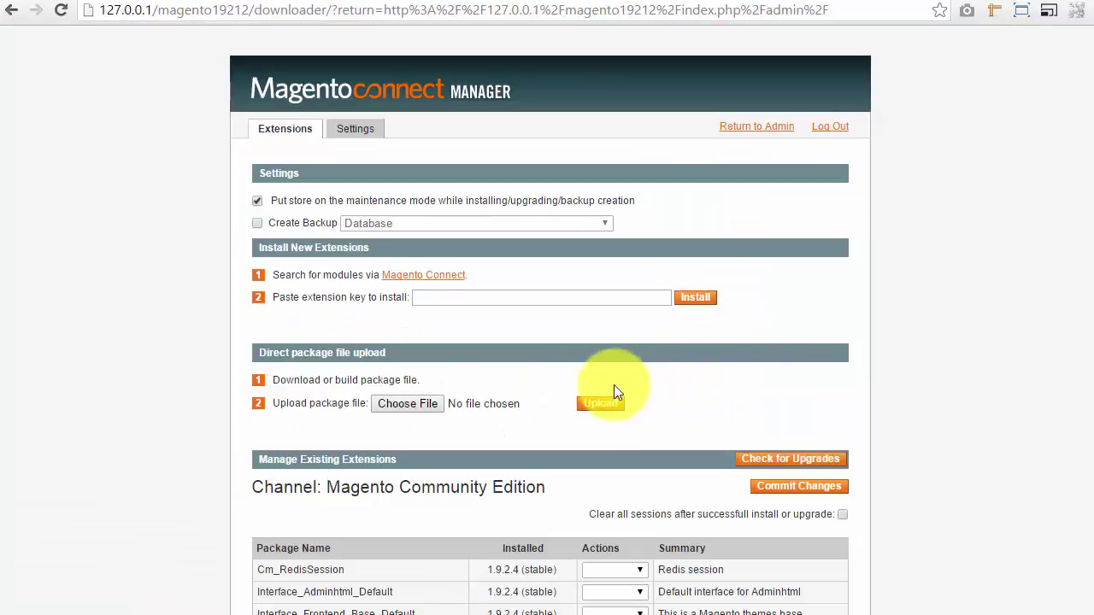
- Install nbm_mag_megamenu_package-3.0.0.tgz through direct package file upload and refresh the extension manager
{"action": "left_click", "coordinate": [411, 403]}
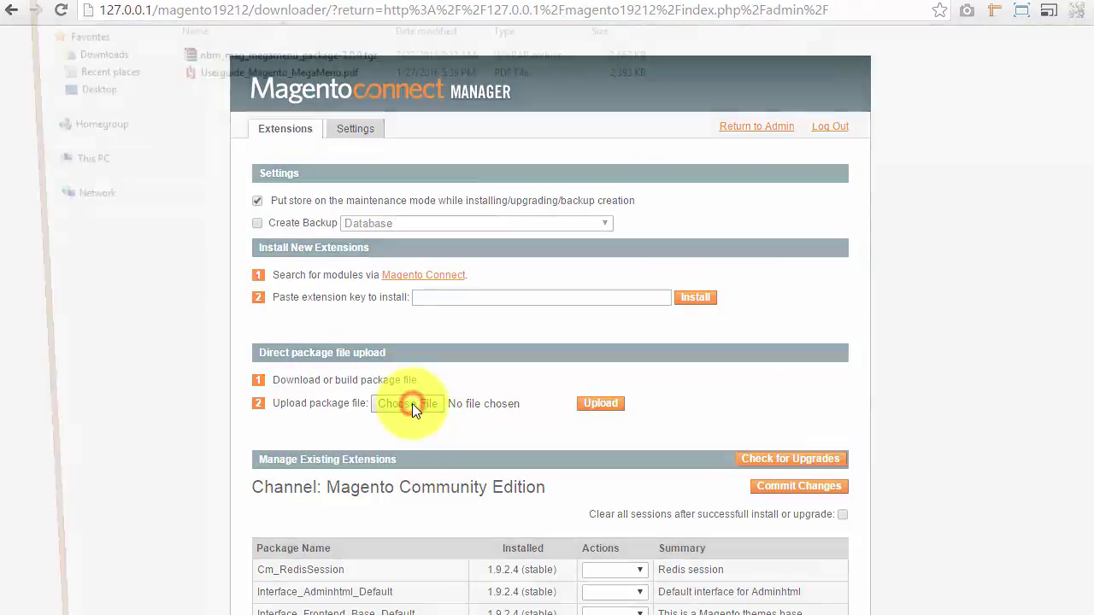
{"action": "double_click", "coordinate": [358, 51]}
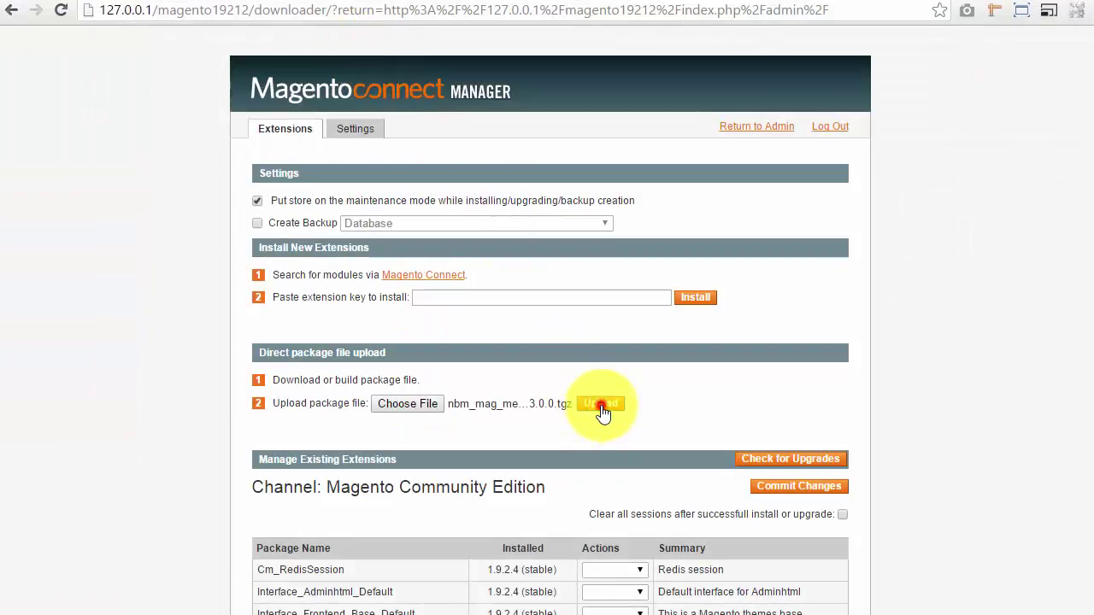
{"action": "left_click", "coordinate": [602, 406]}
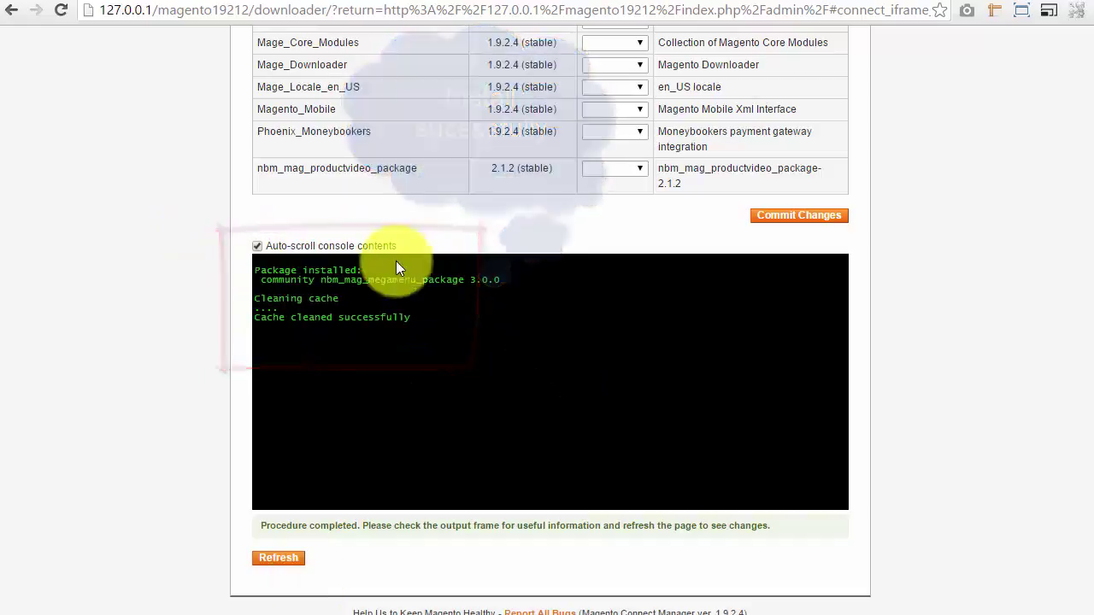
{"action": "left_click", "coordinate": [288, 555]}
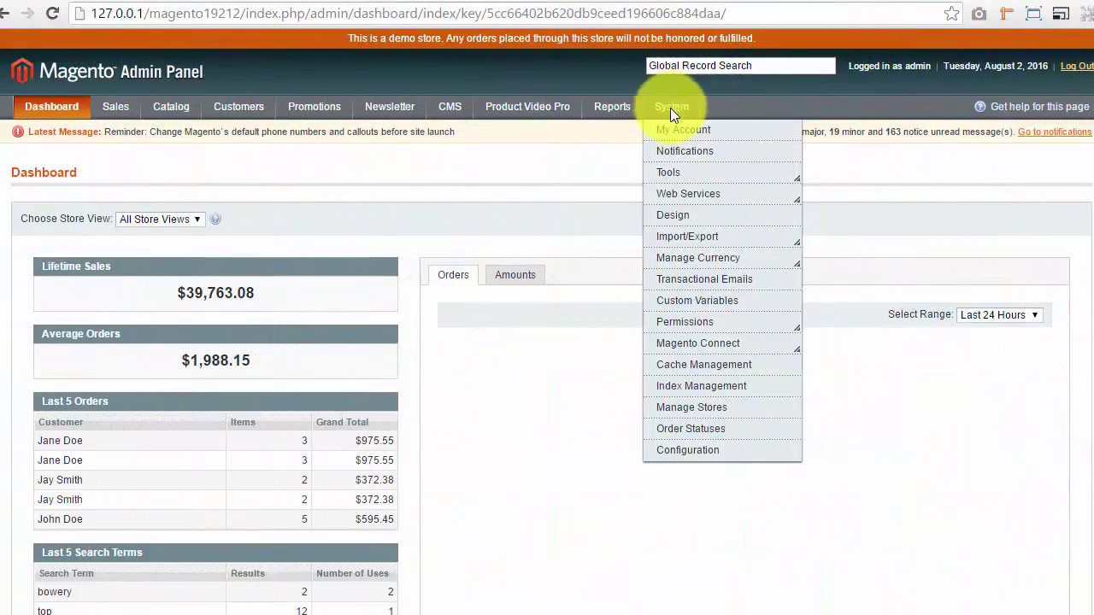
- In the Mega Menu system configuration, review the Enabled options and choose Yes for Show Home Link
{"action": "left_click", "coordinate": [693, 451]}
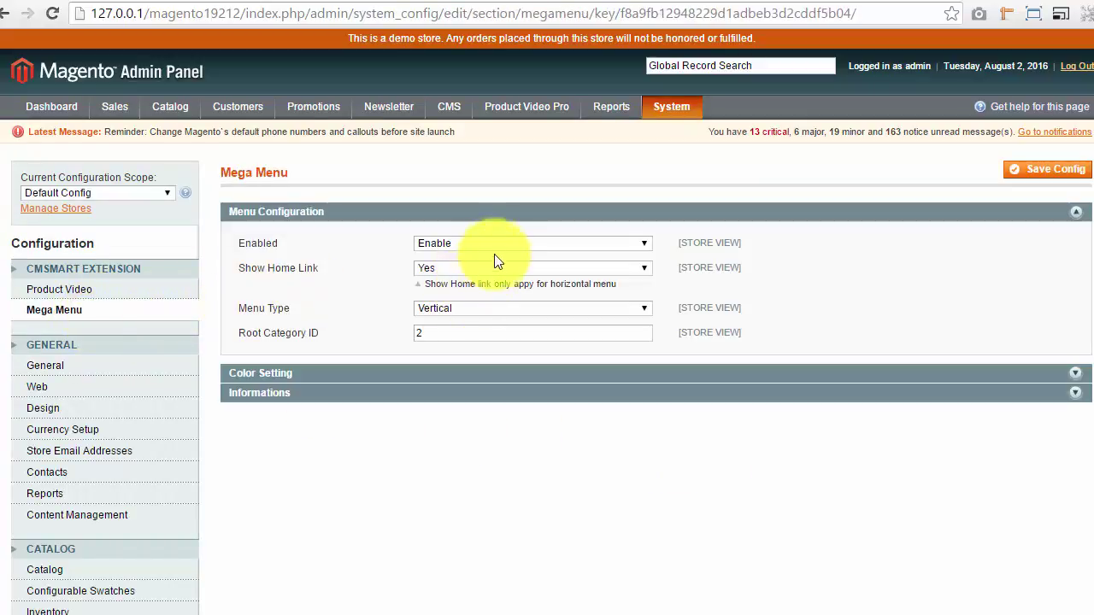
{"action": "left_click", "coordinate": [495, 243]}
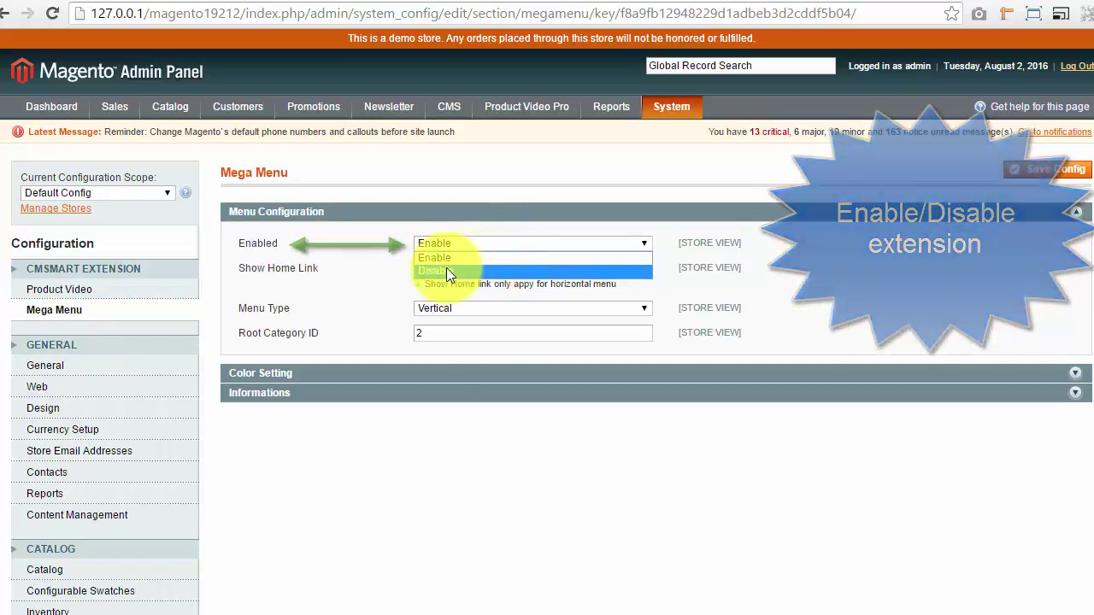
{"action": "left_click", "coordinate": [319, 268]}
{"action": "left_click", "coordinate": [437, 270]}
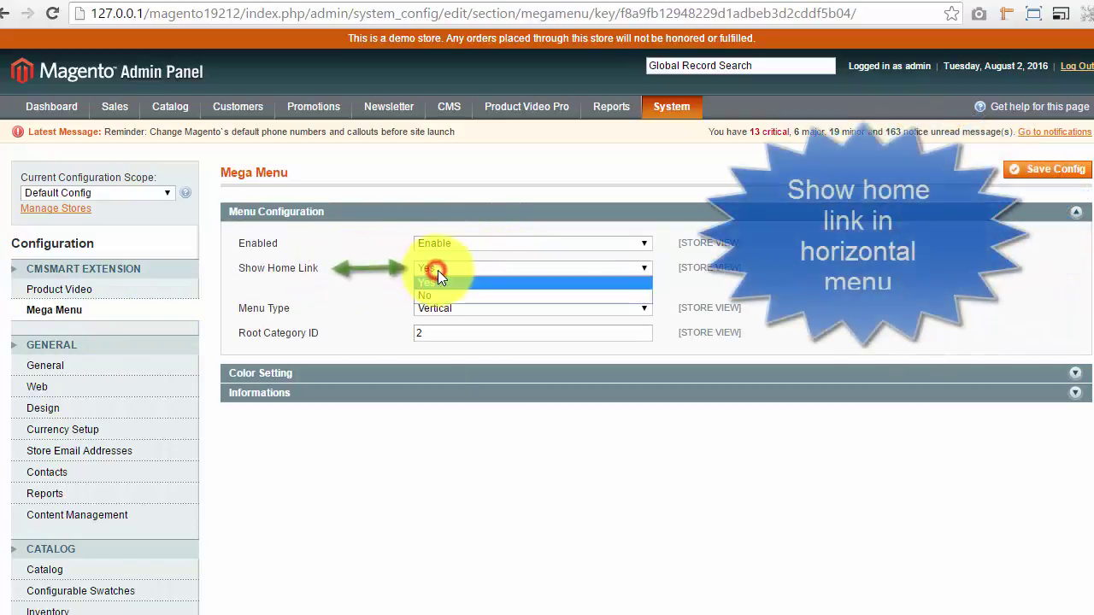
{"action": "left_click", "coordinate": [442, 282]}
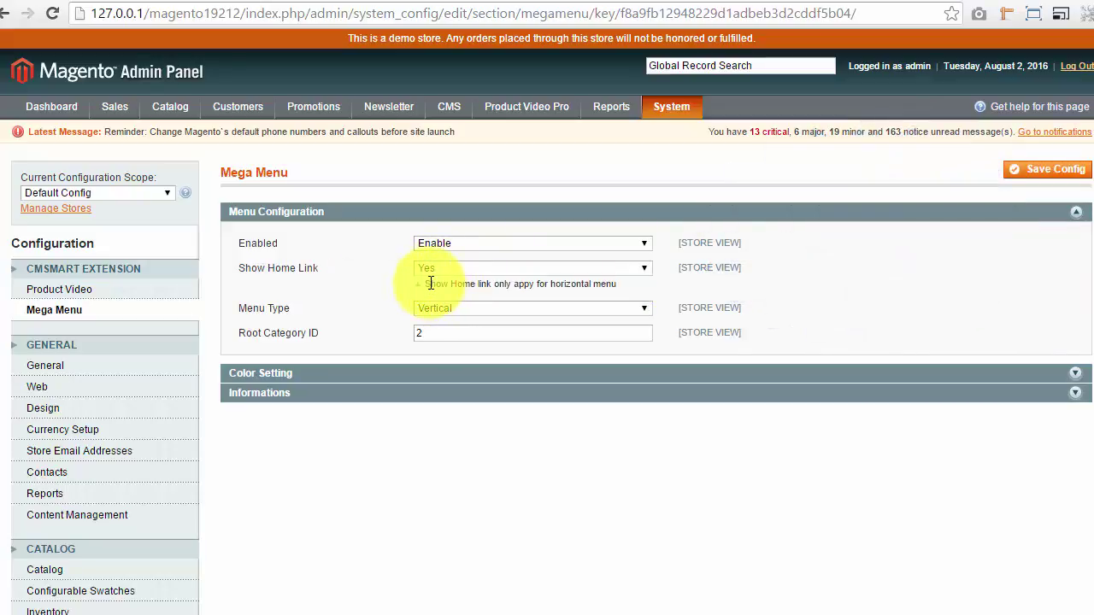
- Save the Mega Menu configuration with Menu Type set to Horizontal and view the menu on the storefront
{"action": "left_click", "coordinate": [423, 309]}
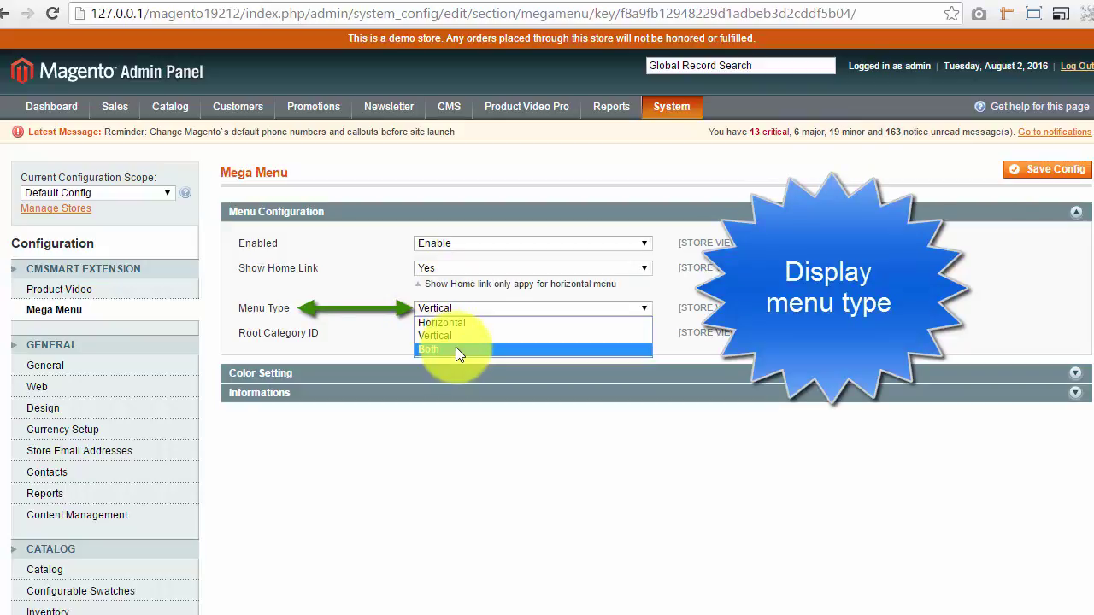
{"action": "left_click", "coordinate": [436, 322]}
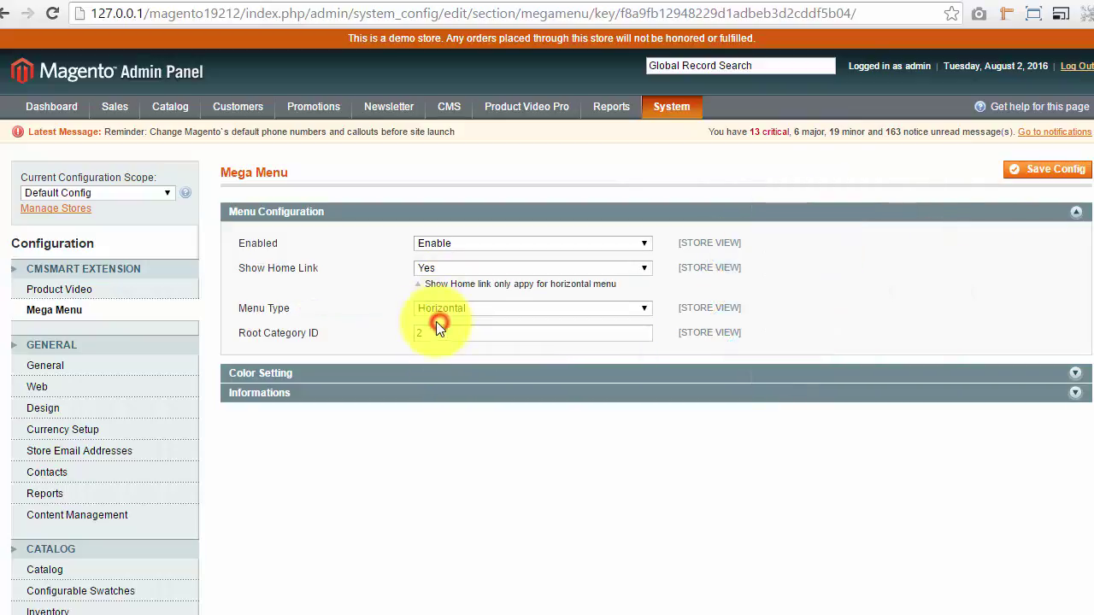
{"action": "left_click", "coordinate": [426, 333]}
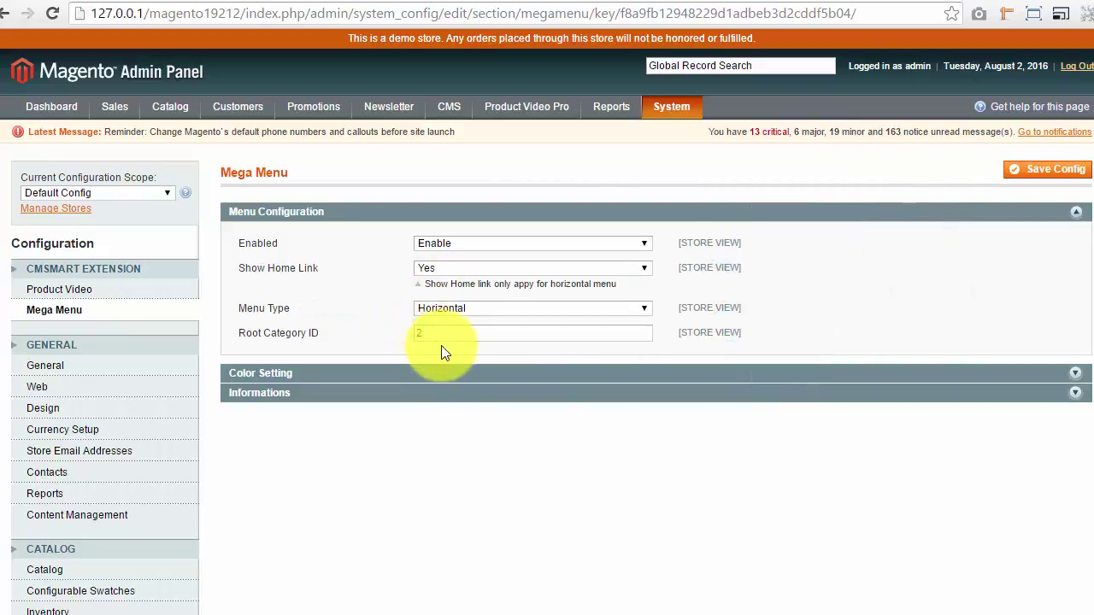
{"action": "left_click", "coordinate": [1035, 175]}
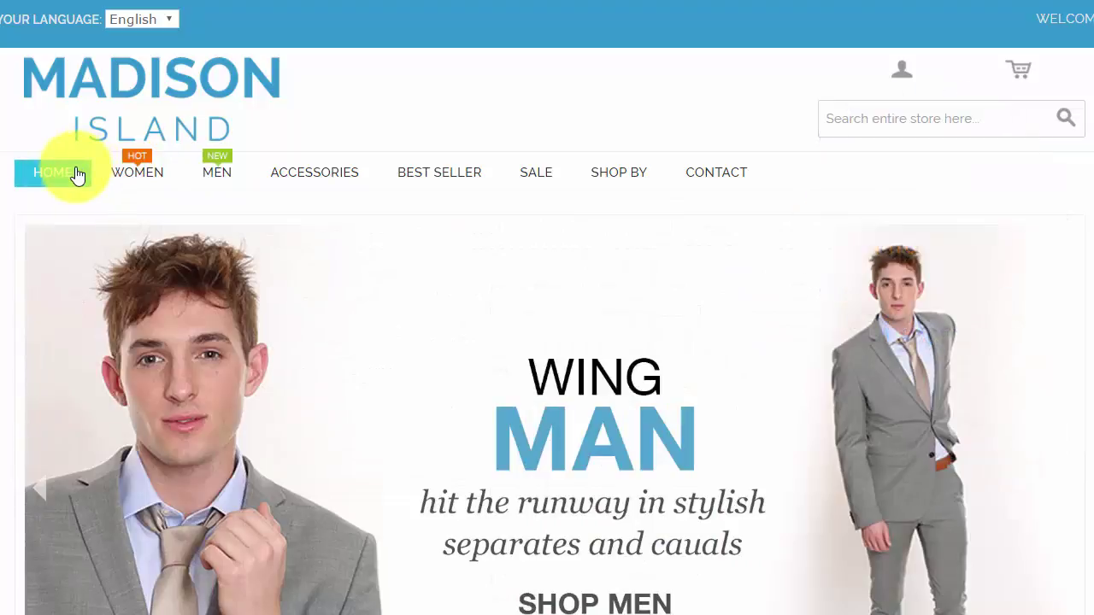
{"action": "mouse_move", "coordinate": [99, 179]}
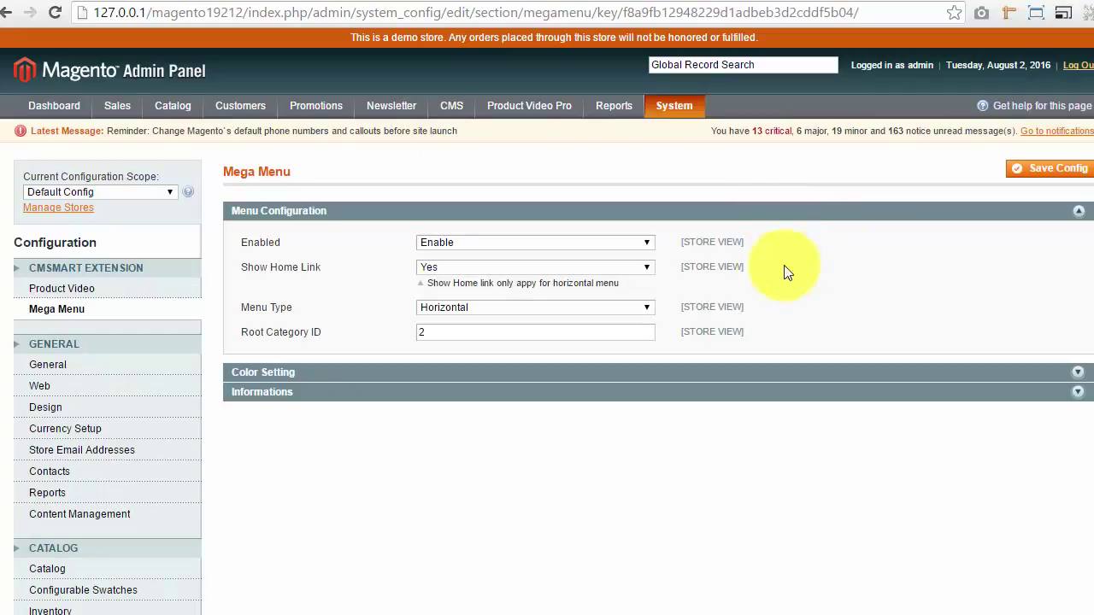
- Set the Menu Type to Vertical and browse the All Category menu on the storefront
{"action": "left_click", "coordinate": [577, 308]}
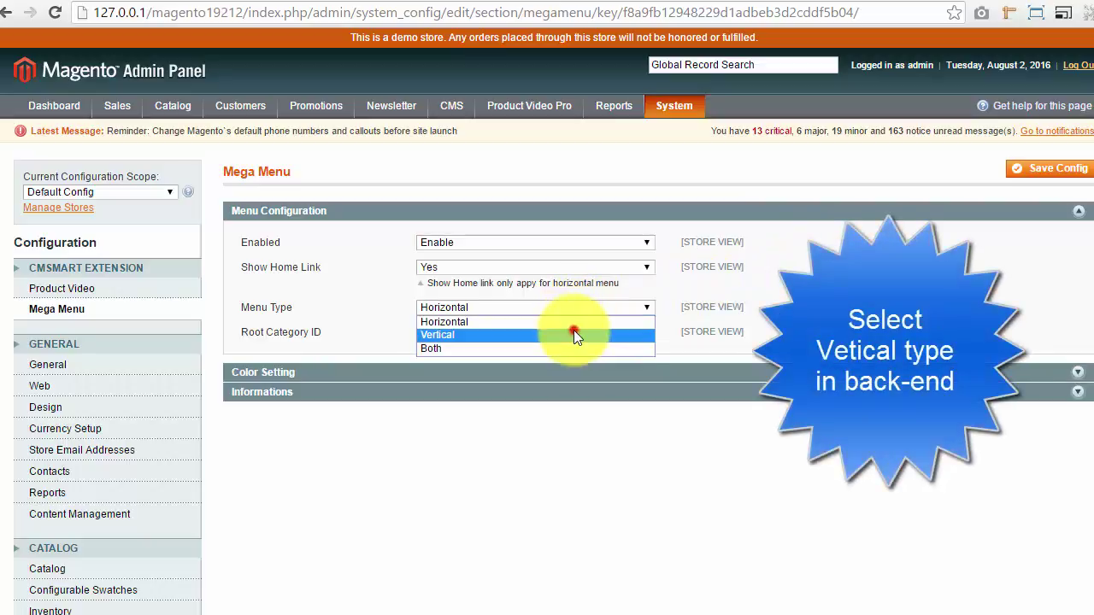
{"action": "left_click", "coordinate": [573, 331]}
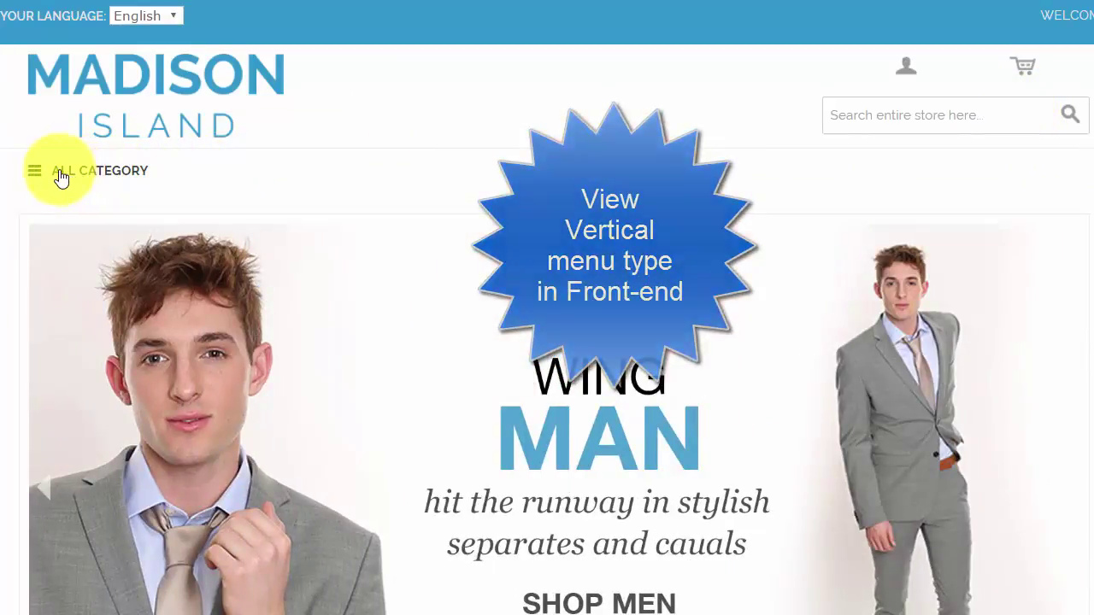
{"action": "left_click", "coordinate": [42, 174]}
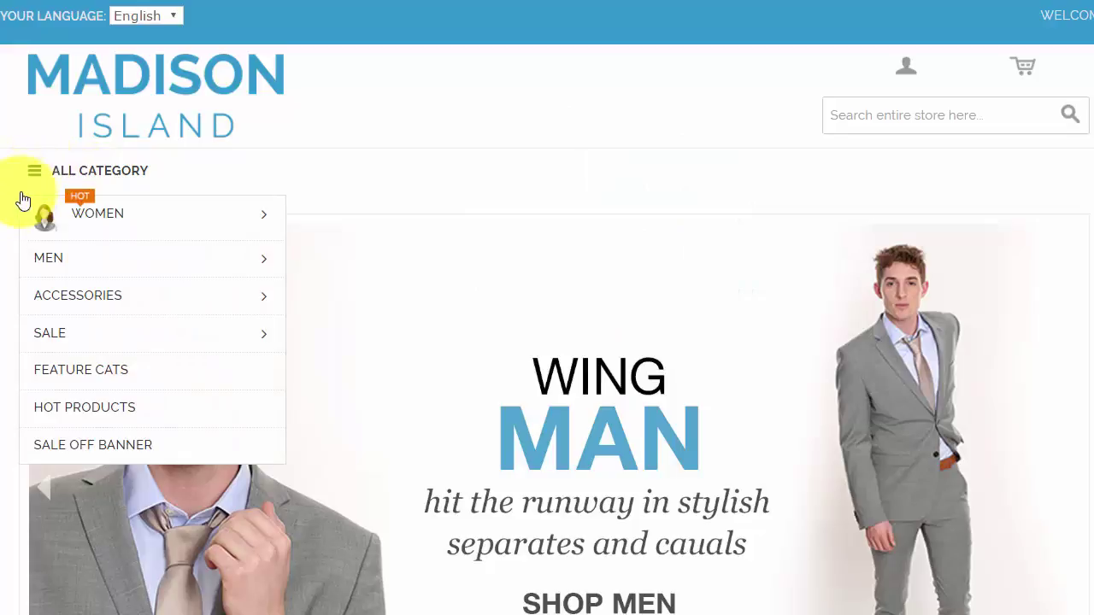
{"action": "mouse_move", "coordinate": [28, 256]}
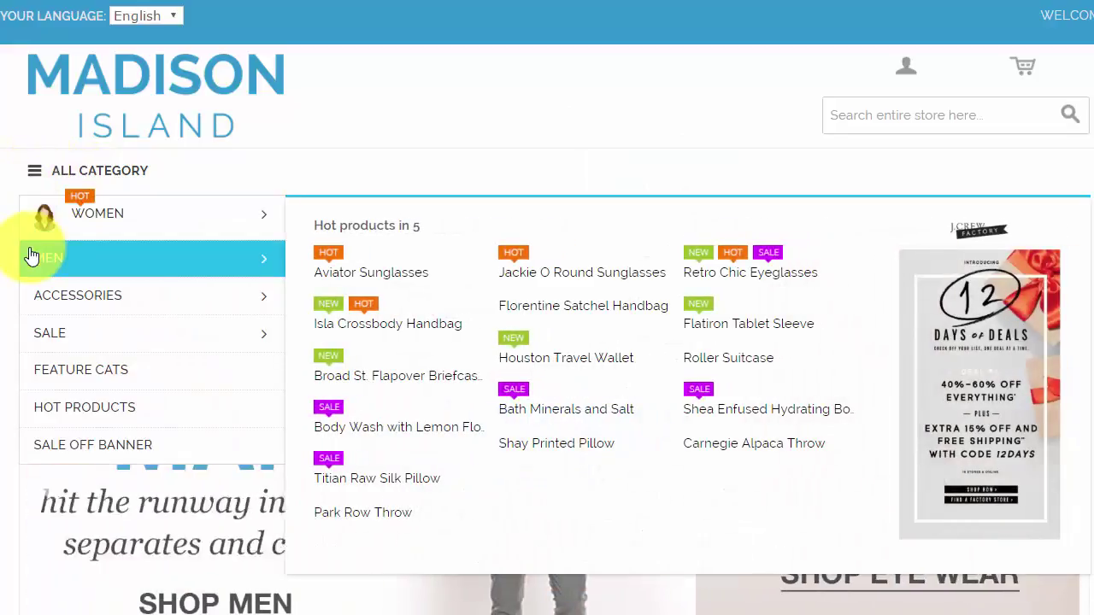
{"action": "mouse_move", "coordinate": [72, 297]}
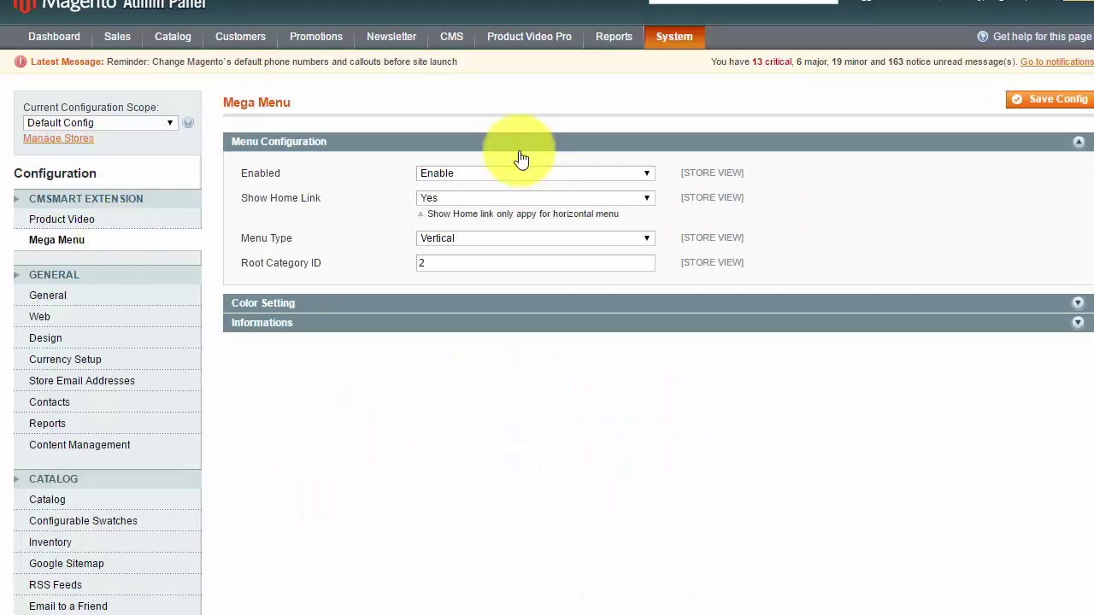
- Set the Mega Menu's Menu Type to Both to combine the horizontal and vertical menus
{"action": "left_click", "coordinate": [449, 243]}
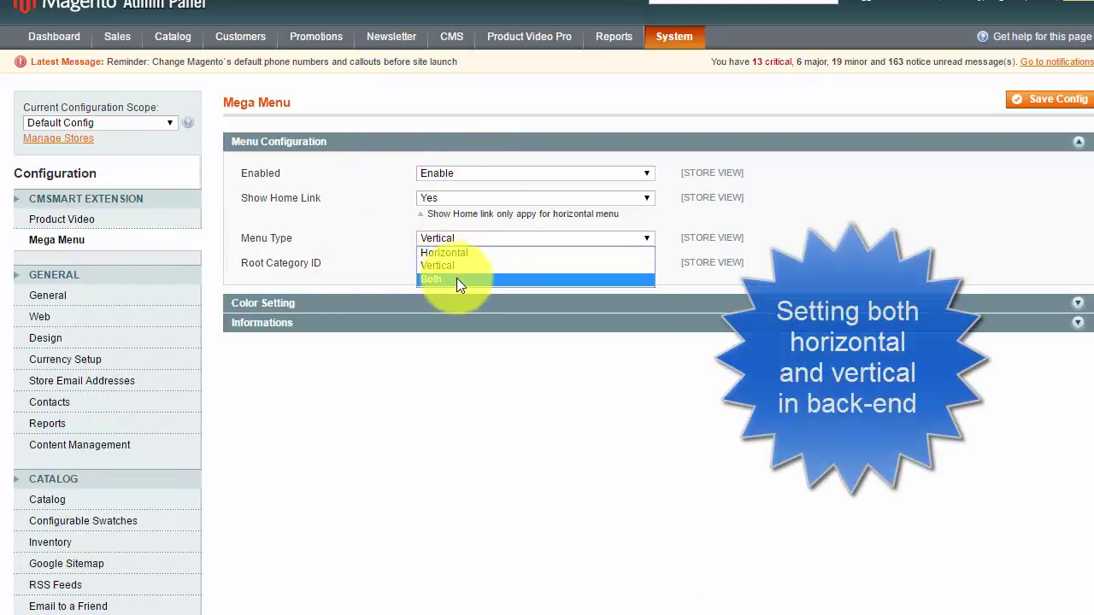
{"action": "left_click", "coordinate": [456, 277]}
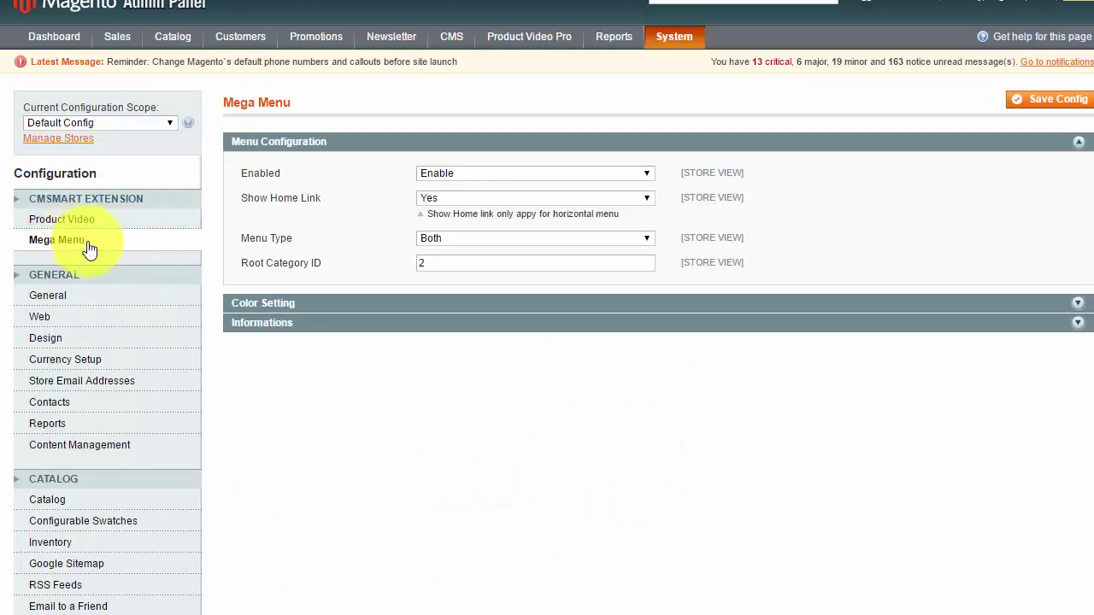
- Examine the Mega Menu's Color Setting options and color pickers for hover background, menu text, hover text, product name and product price
{"action": "left_click", "coordinate": [318, 141]}
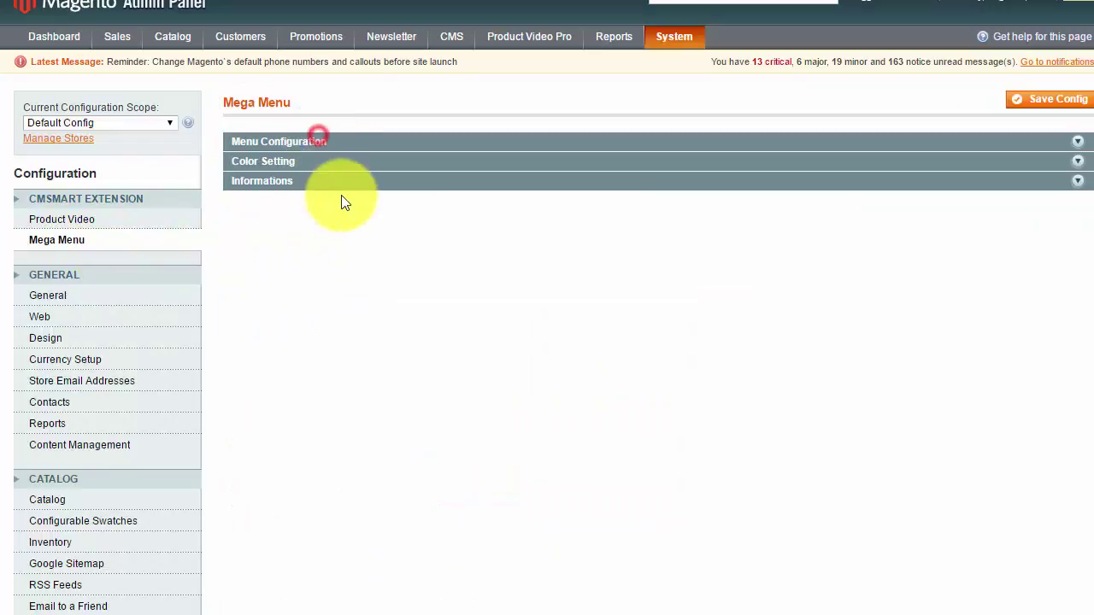
{"action": "left_click", "coordinate": [325, 162]}
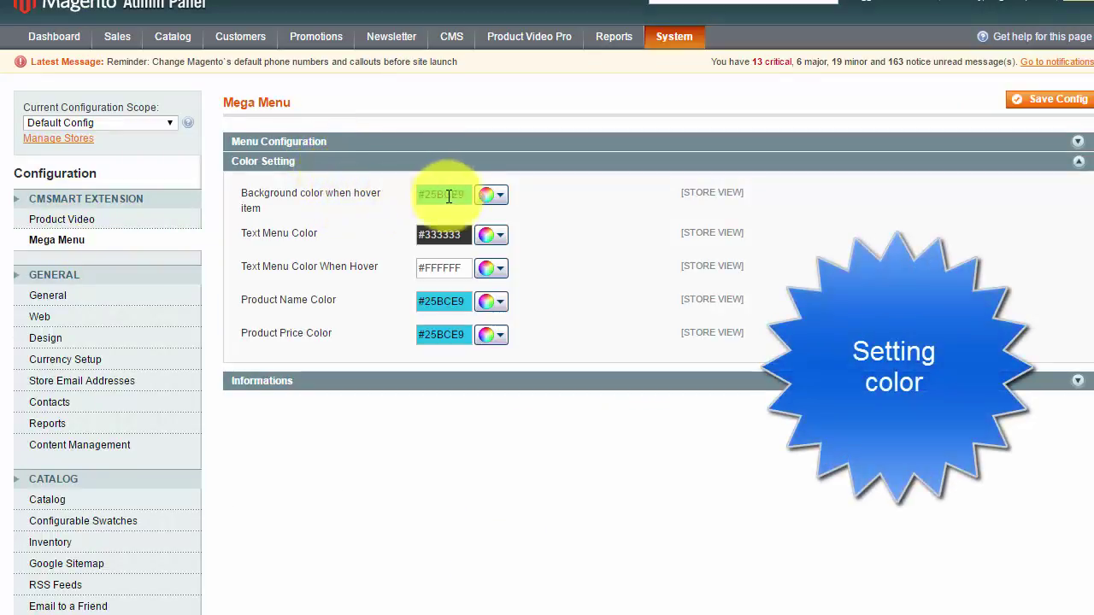
{"action": "left_click", "coordinate": [496, 194]}
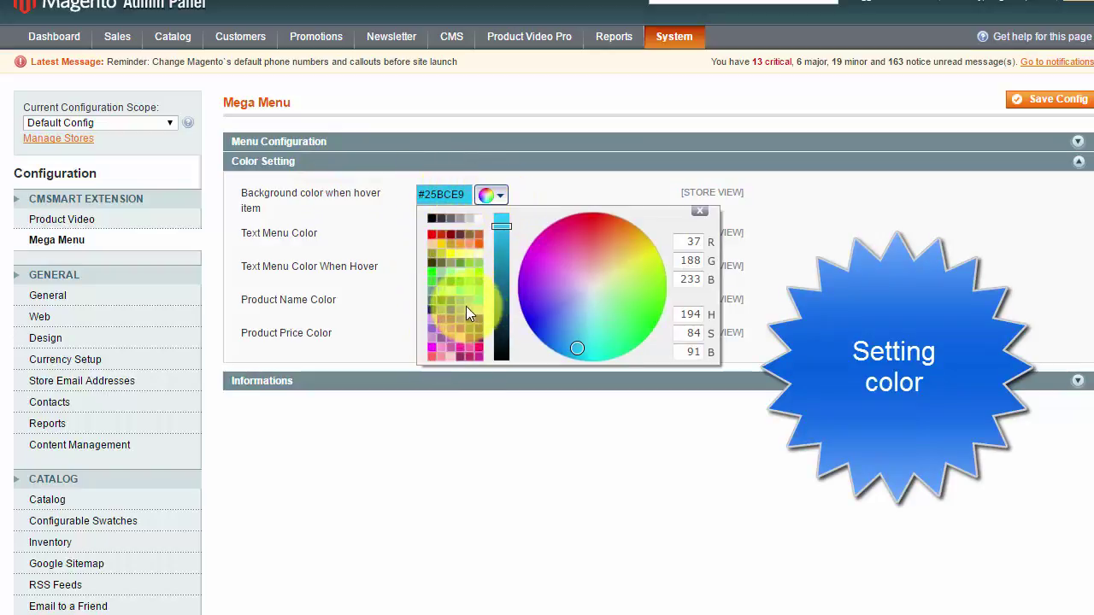
{"action": "left_click", "coordinate": [547, 192]}
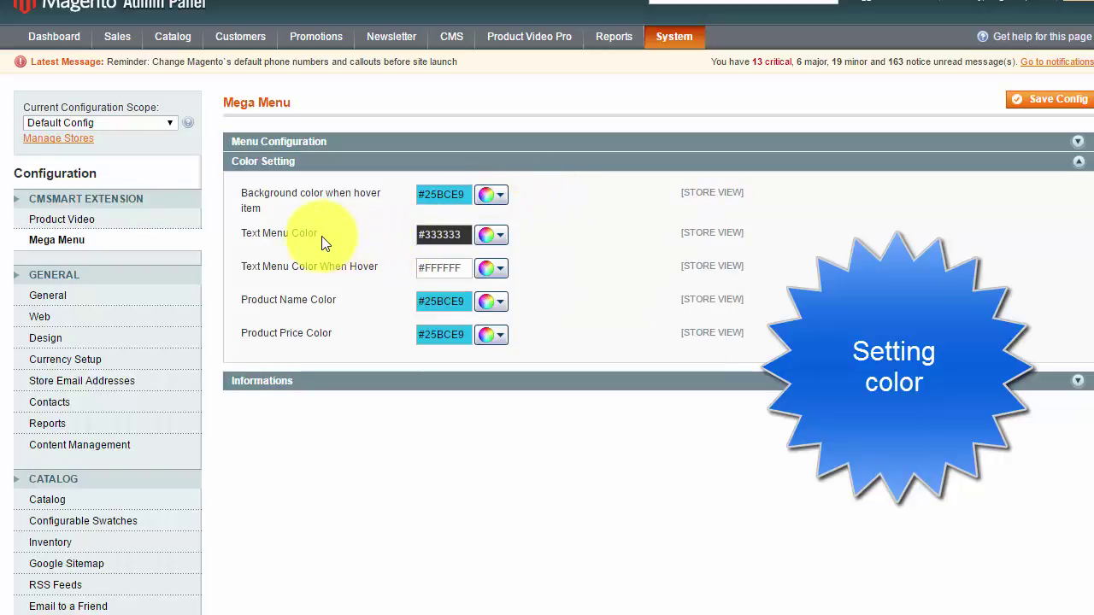
{"action": "left_click", "coordinate": [497, 235]}
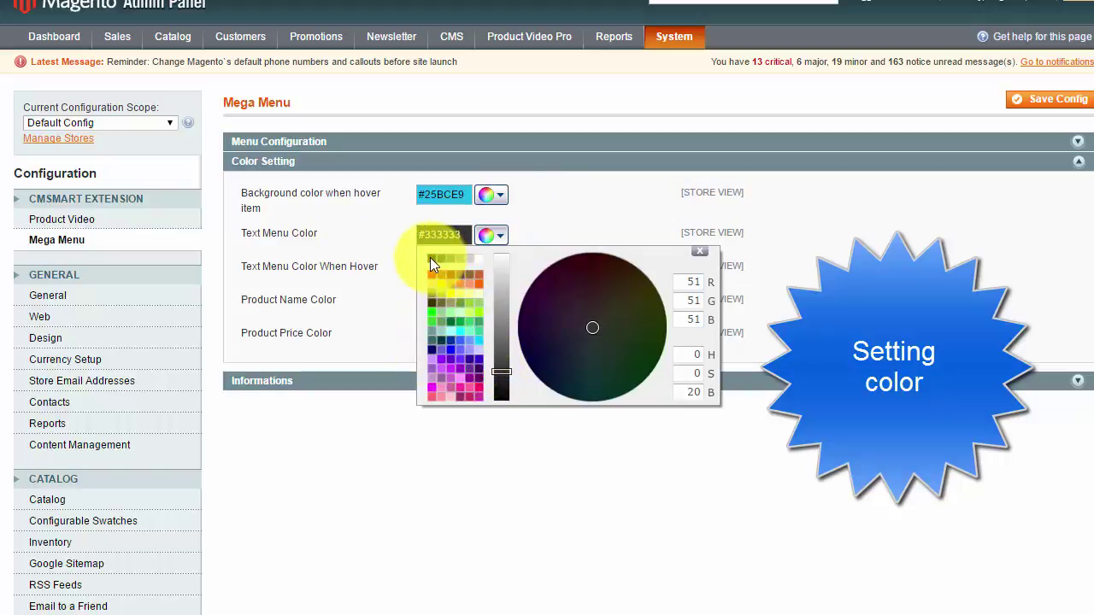
{"action": "left_click", "coordinate": [577, 212]}
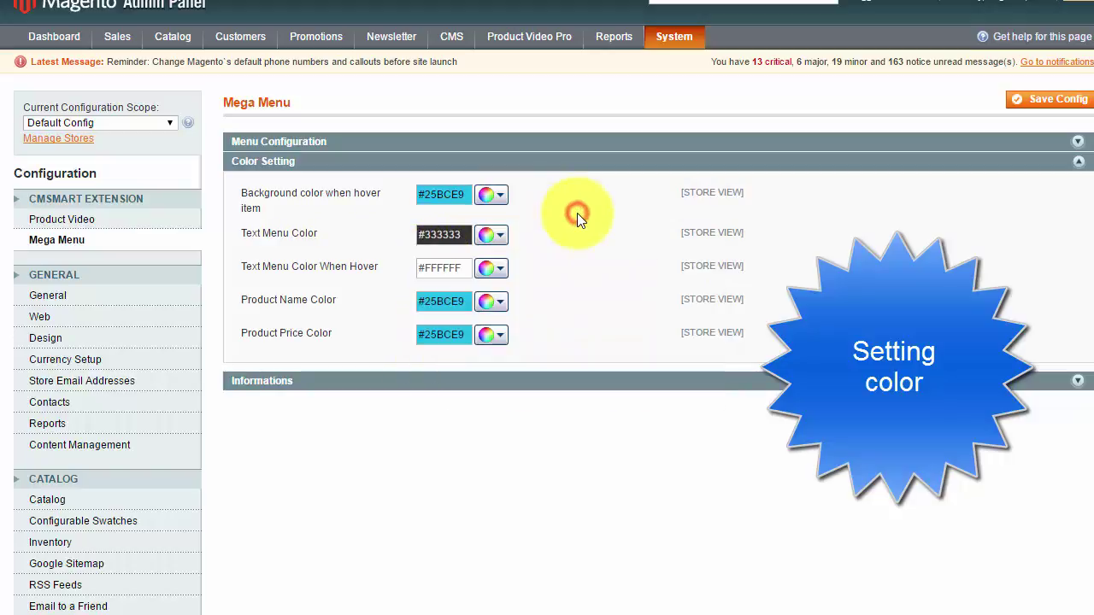
{"action": "left_click", "coordinate": [499, 268]}
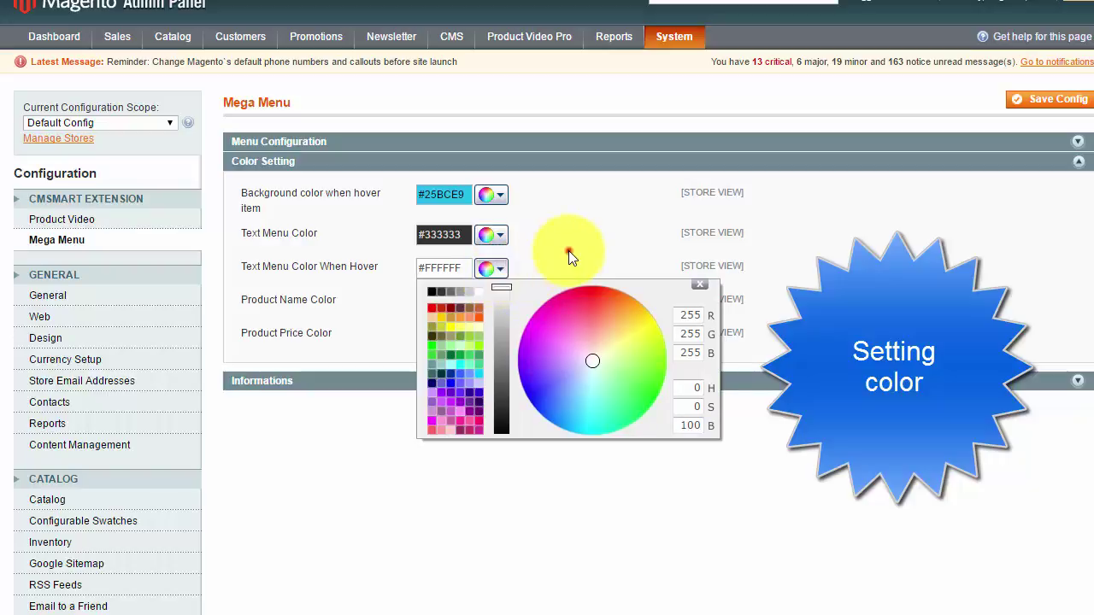
{"action": "left_click", "coordinate": [504, 249]}
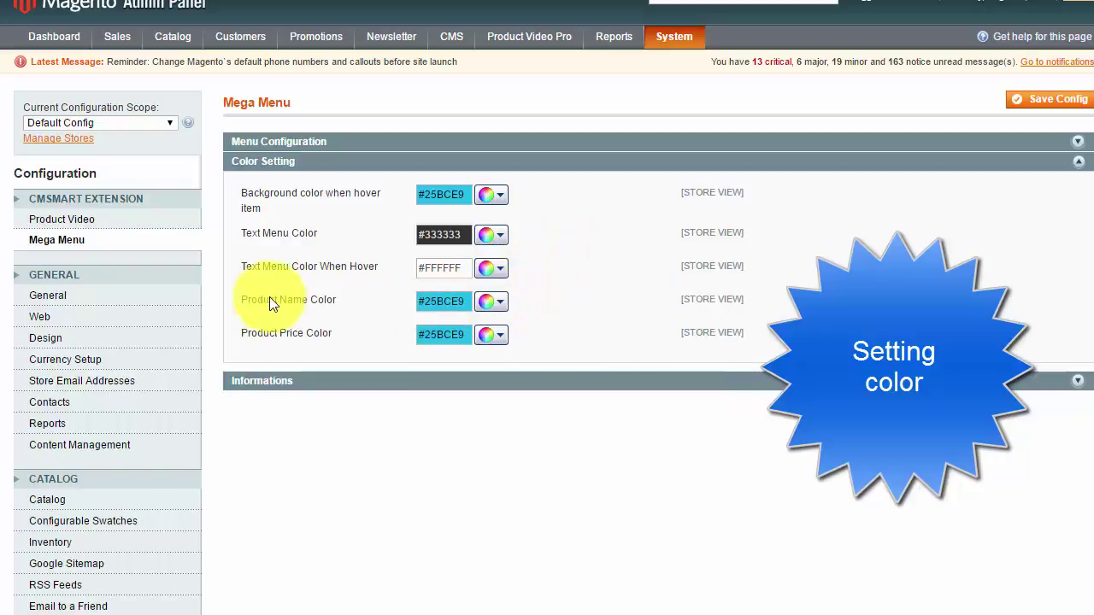
{"action": "left_click", "coordinate": [504, 304]}
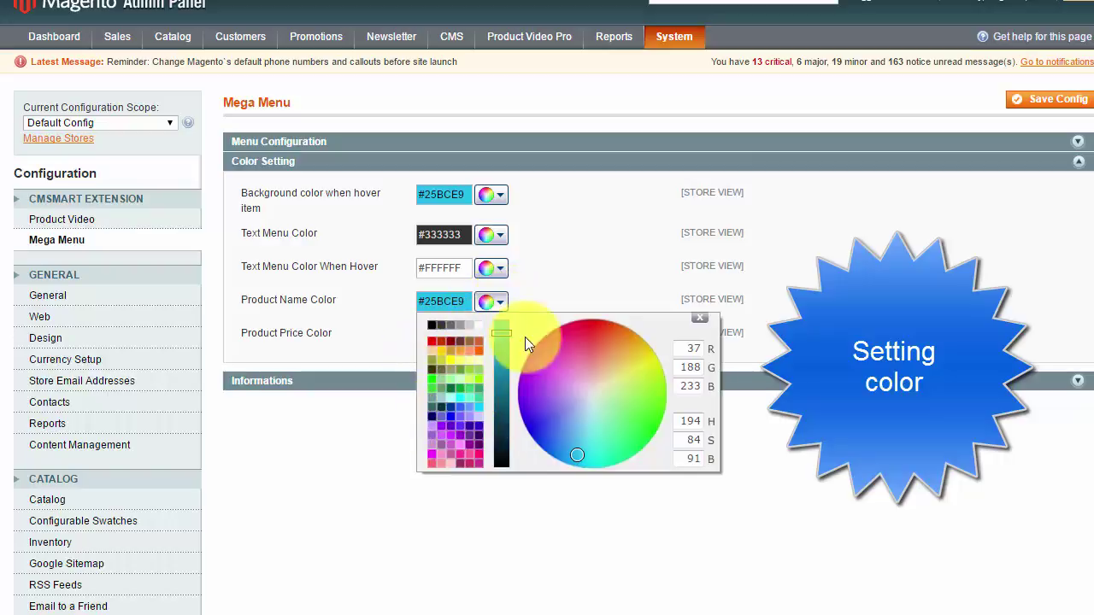
{"action": "left_click", "coordinate": [501, 258]}
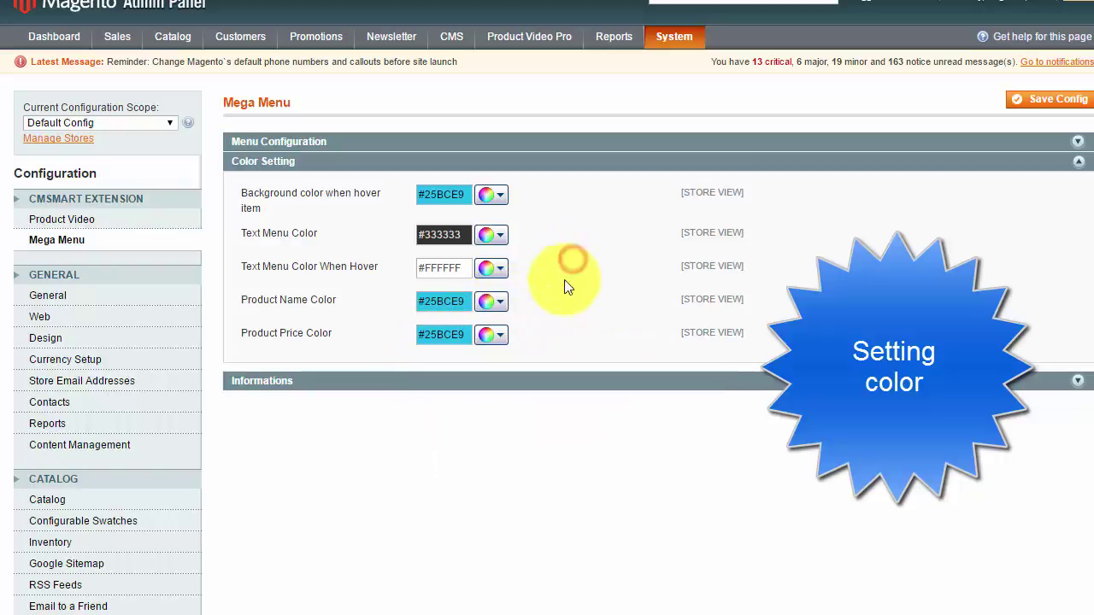
{"action": "left_click", "coordinate": [501, 338]}
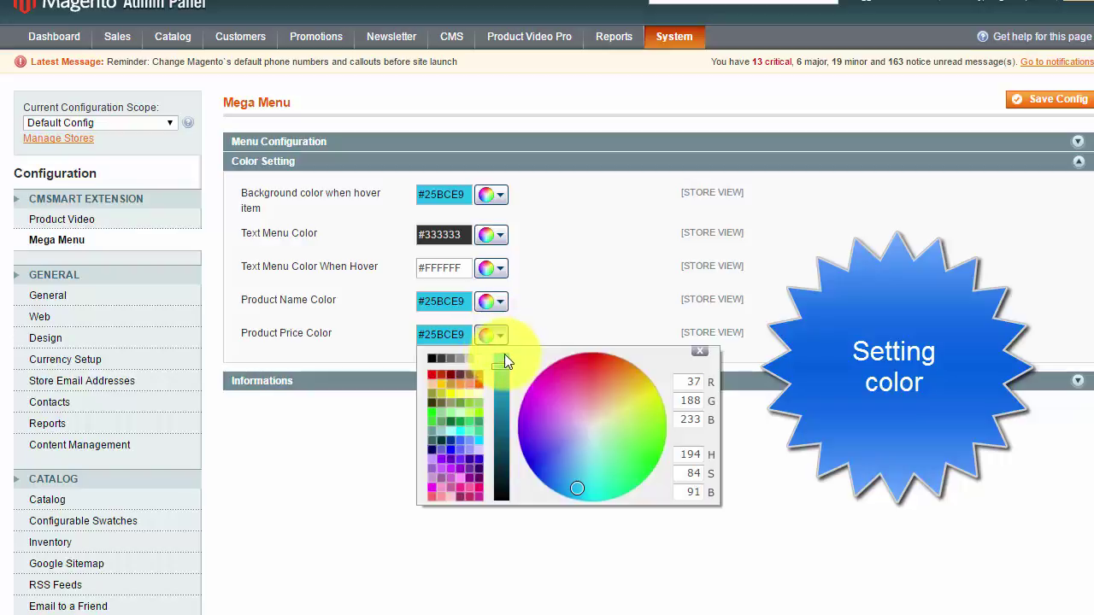
{"action": "left_click", "coordinate": [544, 326]}
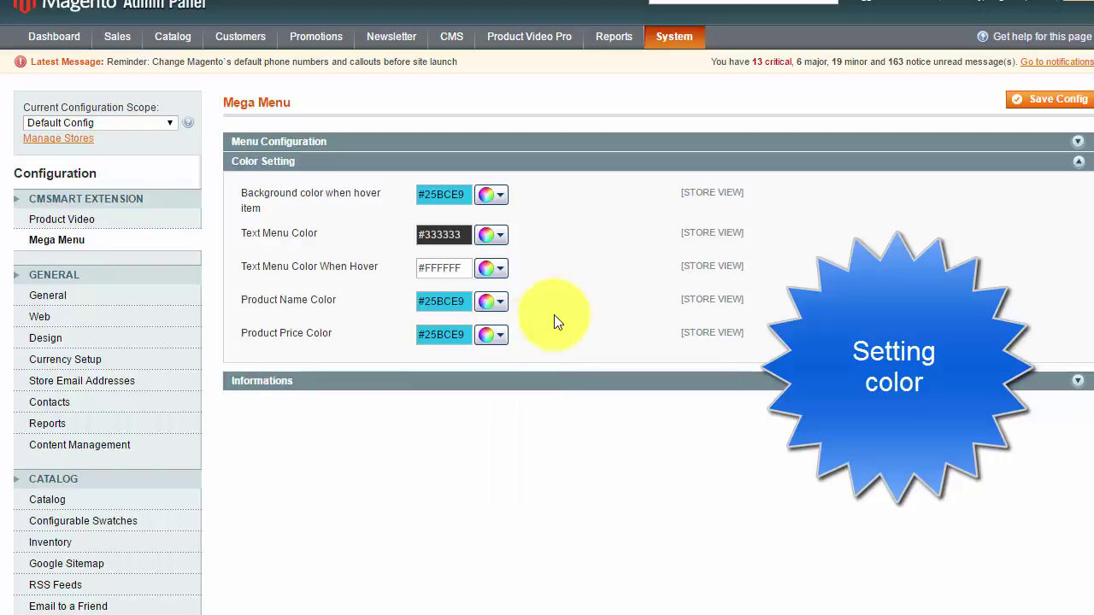
- Save the Mega Menu configuration and view the Men and Women dropdowns of the horizontal menu on the storefront
{"action": "left_click", "coordinate": [1052, 100]}
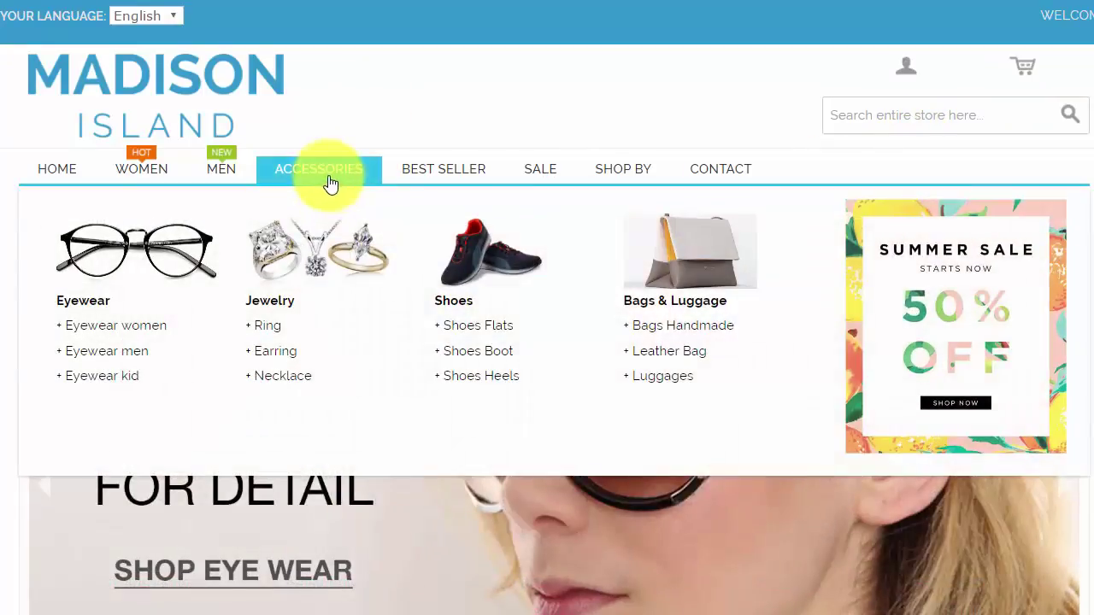
{"action": "mouse_move", "coordinate": [215, 173]}
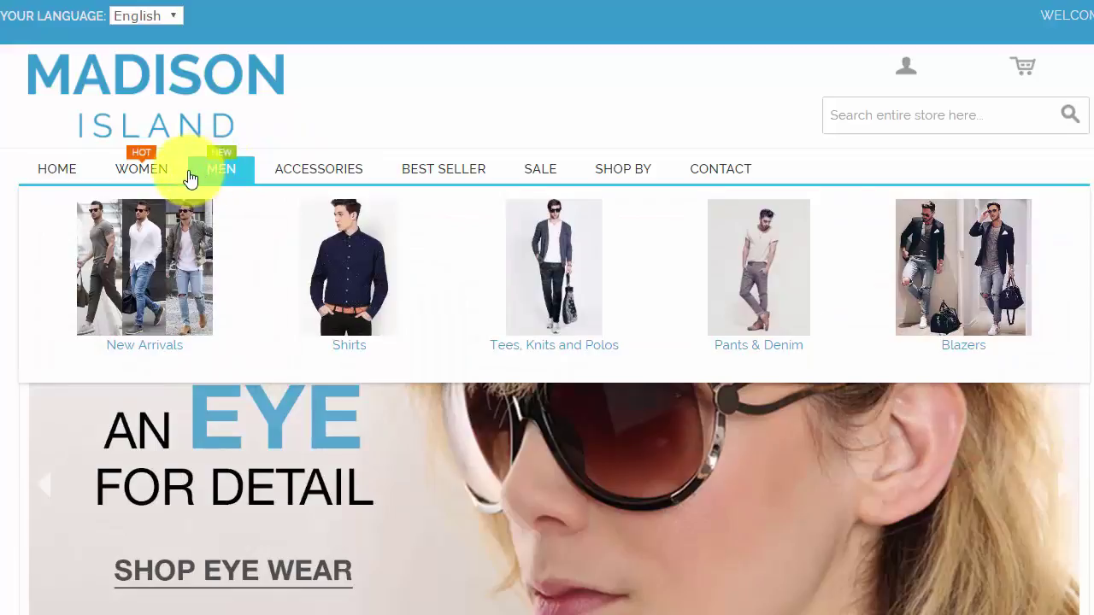
{"action": "mouse_move", "coordinate": [153, 176]}
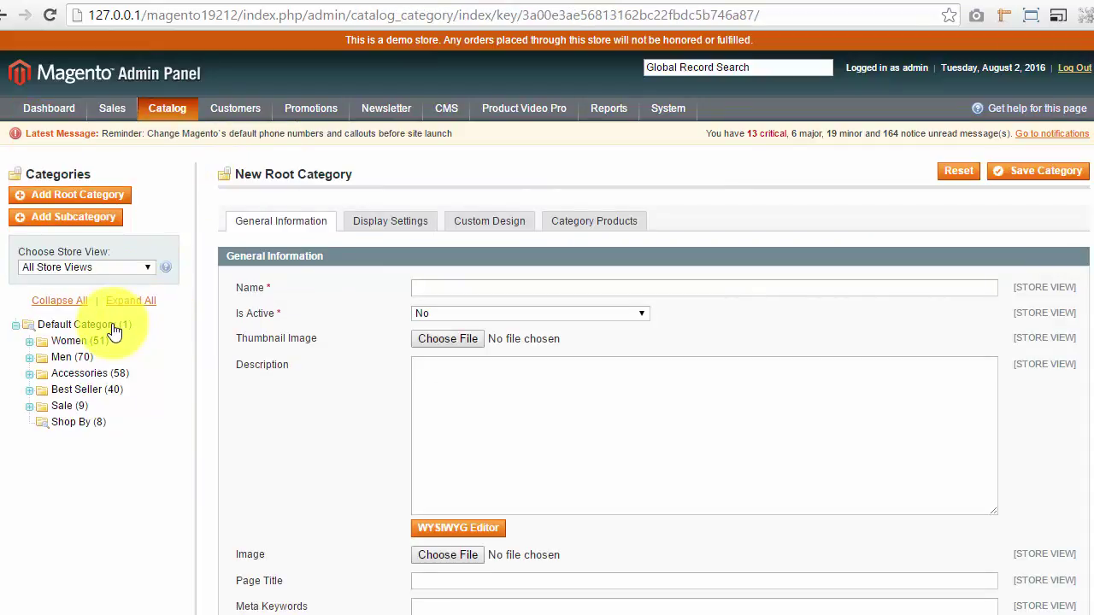
- Add a new subcategory named Contact under Default Category
{"action": "left_click", "coordinate": [114, 329]}
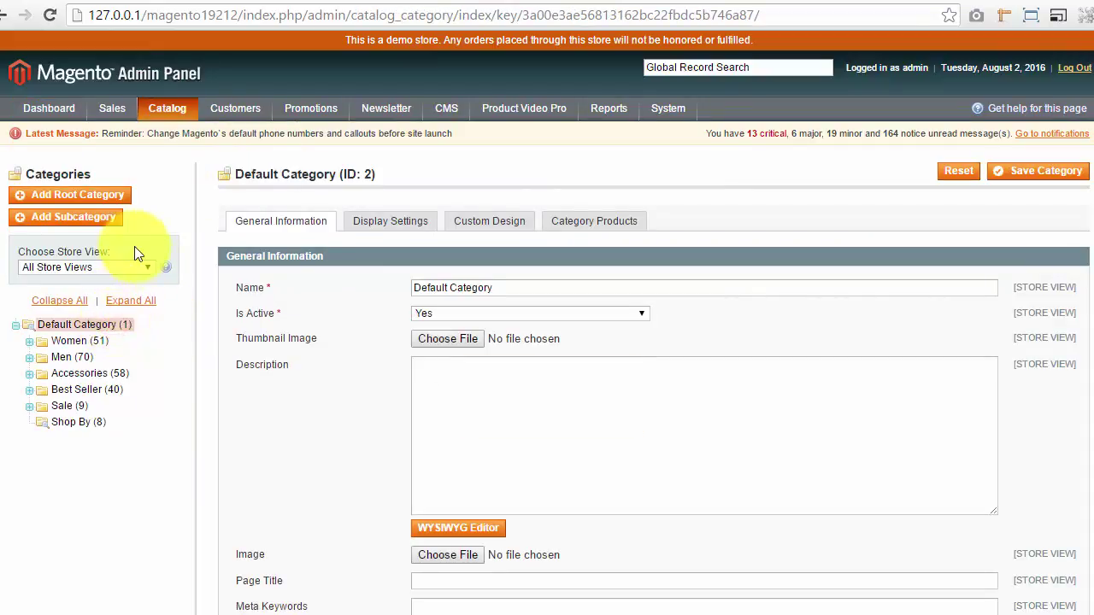
{"action": "left_click", "coordinate": [104, 217]}
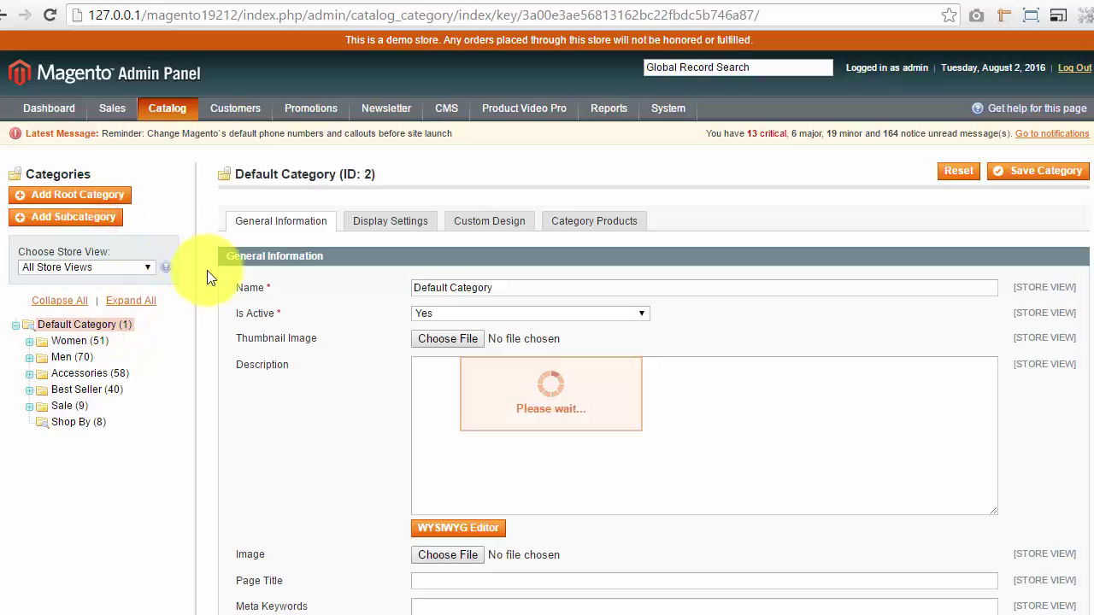
{"action": "left_click", "coordinate": [468, 285]}
{"action": "type", "text": "Co"}
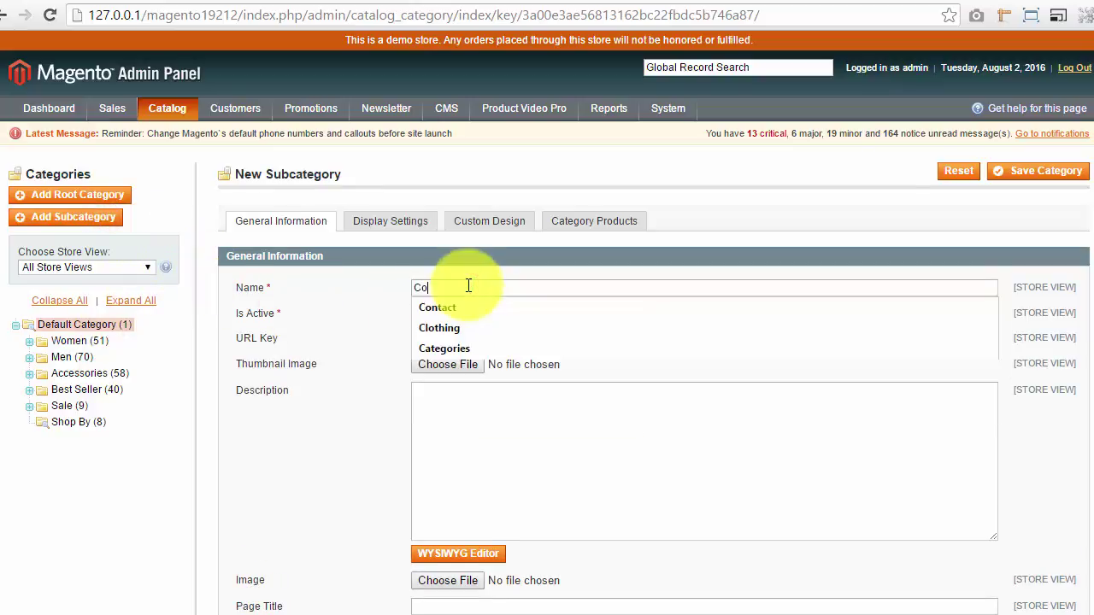
{"action": "type", "text": "ntact"}
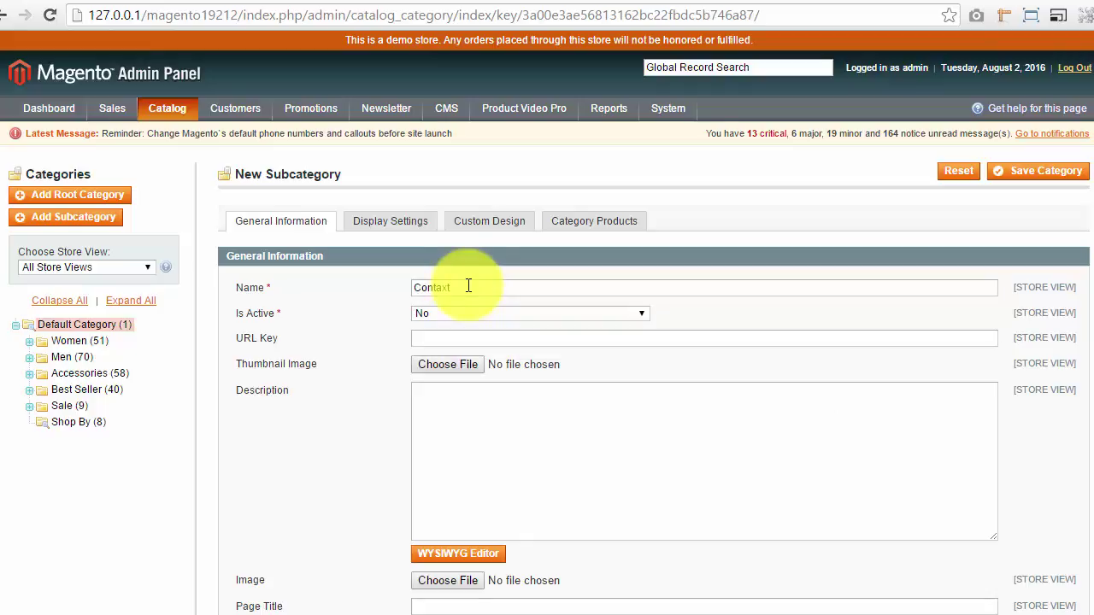
{"action": "key", "text": "BackSpace"}
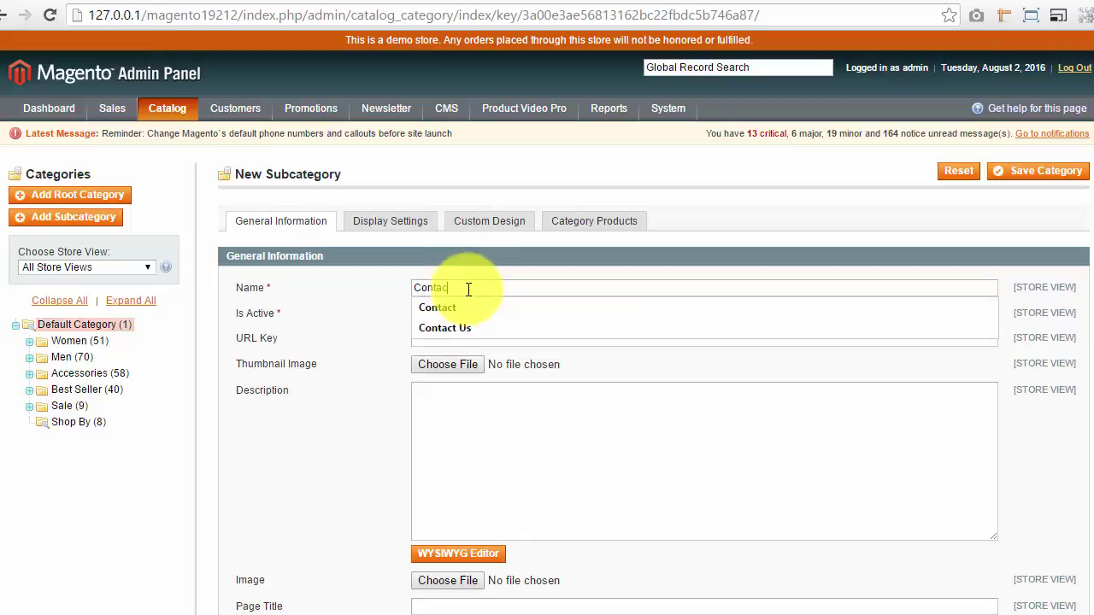
{"action": "left_click", "coordinate": [215, 269]}
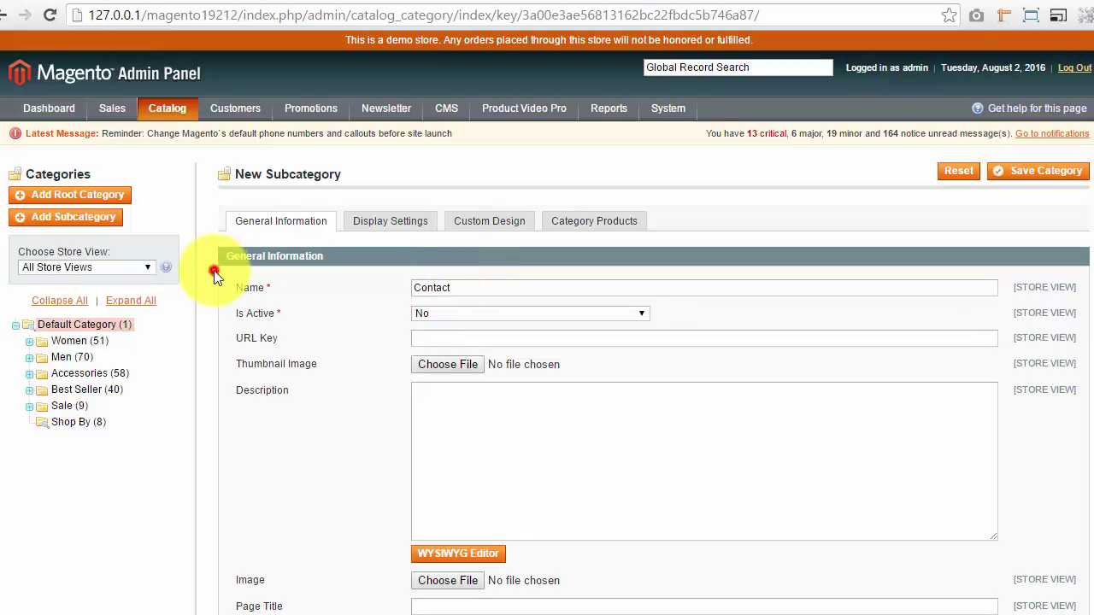
- Set the Contact subcategory's Is Active option to Yes and save the category
{"action": "left_click", "coordinate": [425, 313]}
{"action": "left_click", "coordinate": [450, 328]}
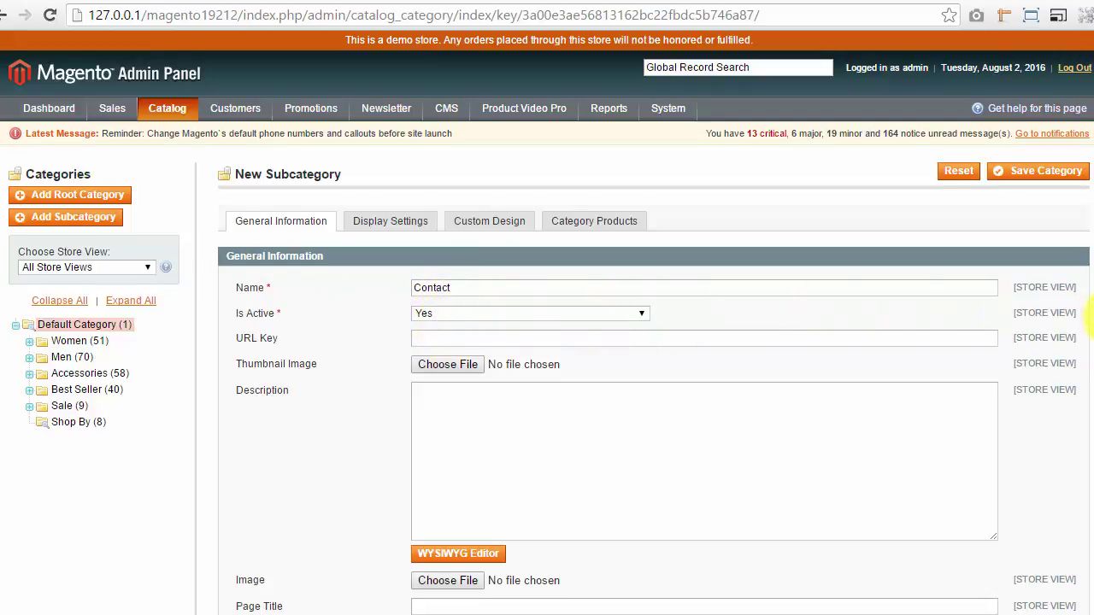
{"action": "scroll", "coordinate": [1091, 320], "scroll_direction": "down", "scroll_amount": 3}
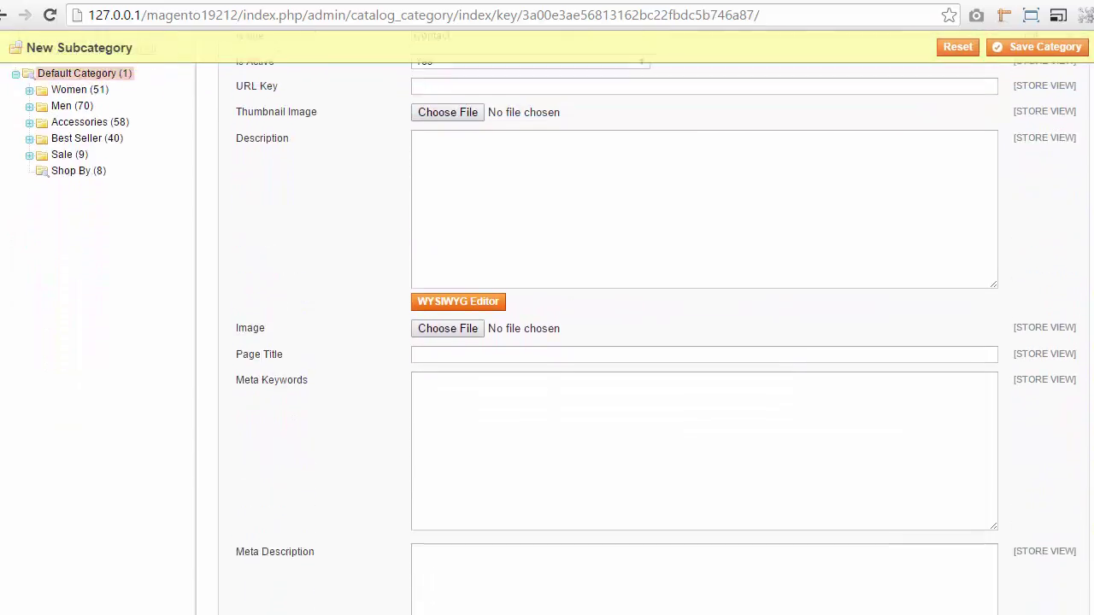
{"action": "scroll", "coordinate": [1070, 188], "scroll_direction": "up", "scroll_amount": 3}
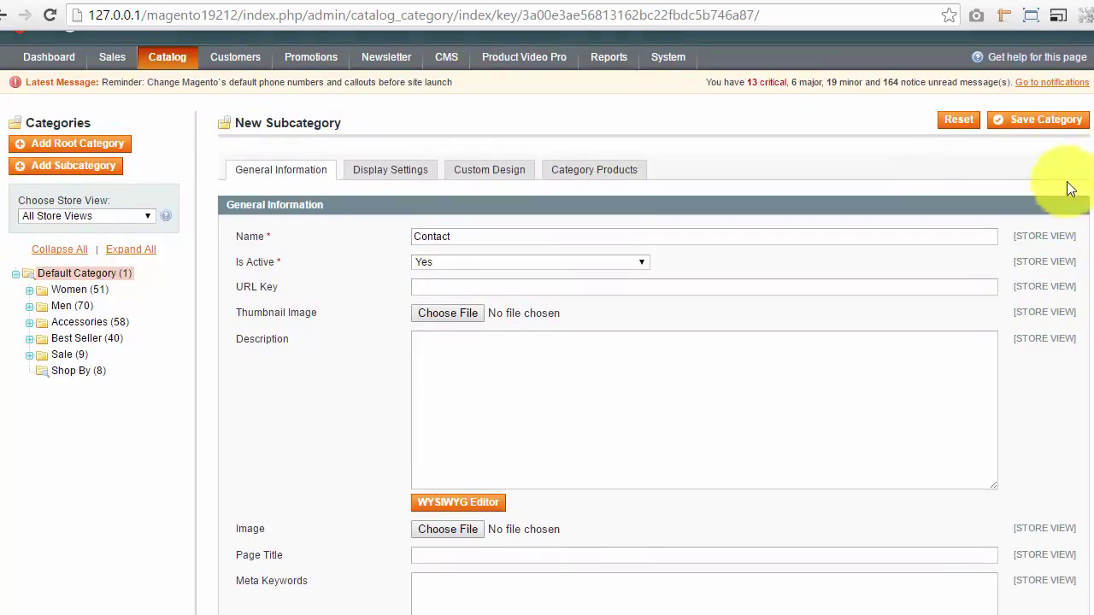
{"action": "left_click", "coordinate": [1036, 123]}
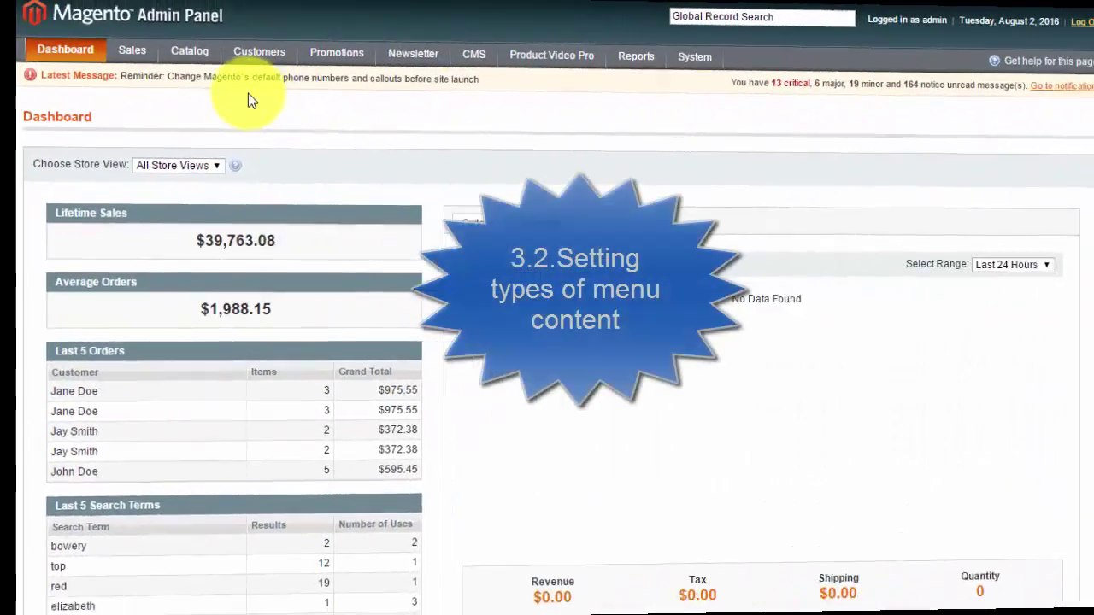
- Open the Mega Menu settings of the Women category in Manage Categories
{"action": "mouse_move", "coordinate": [162, 58]}
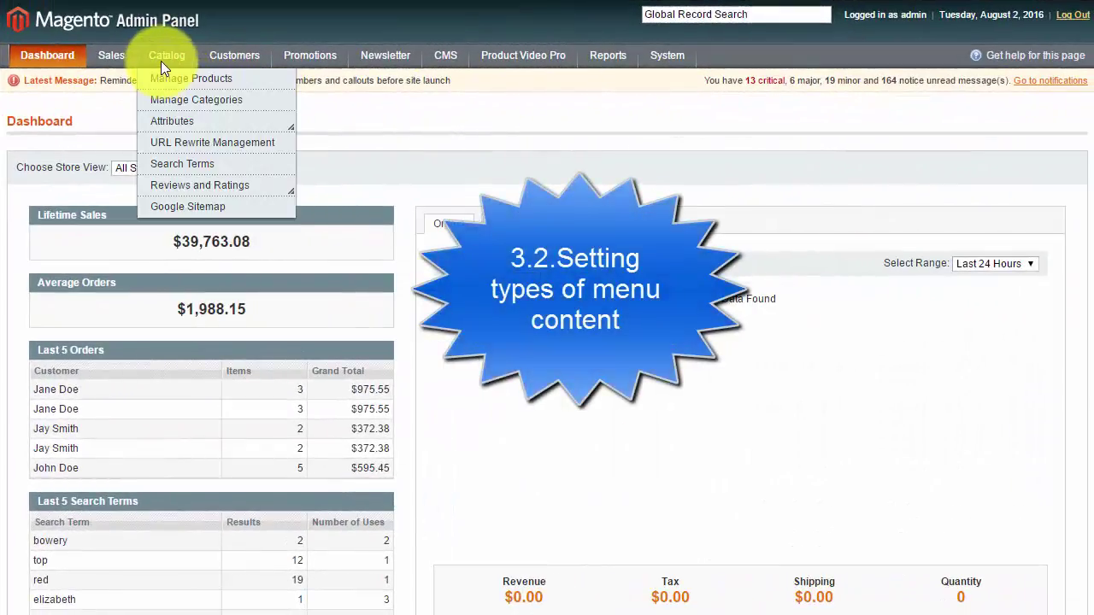
{"action": "left_click", "coordinate": [175, 102]}
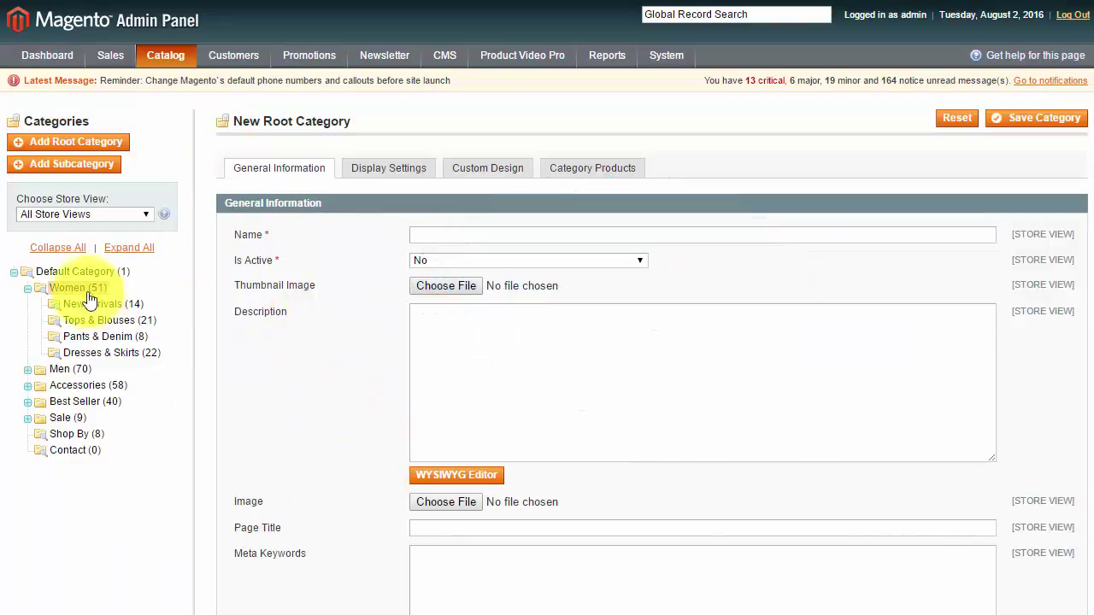
{"action": "left_click", "coordinate": [81, 290]}
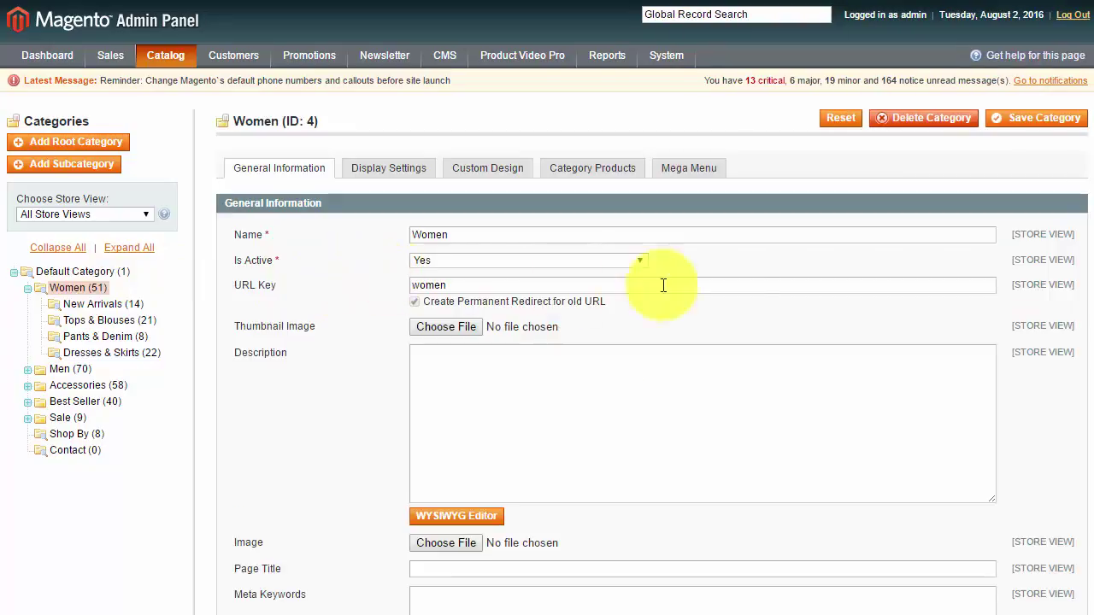
{"action": "left_click", "coordinate": [702, 168]}
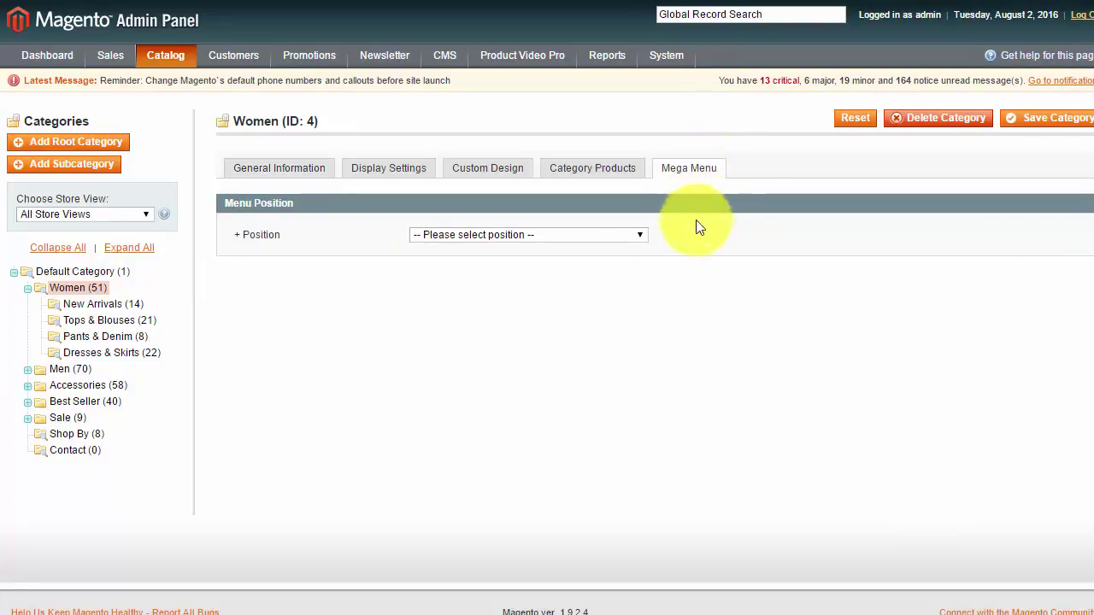
- Set the Women category's menu Position to Top and its Menu Content Type to Default Category Listing
{"action": "left_click", "coordinate": [561, 235]}
{"action": "left_click", "coordinate": [561, 261]}
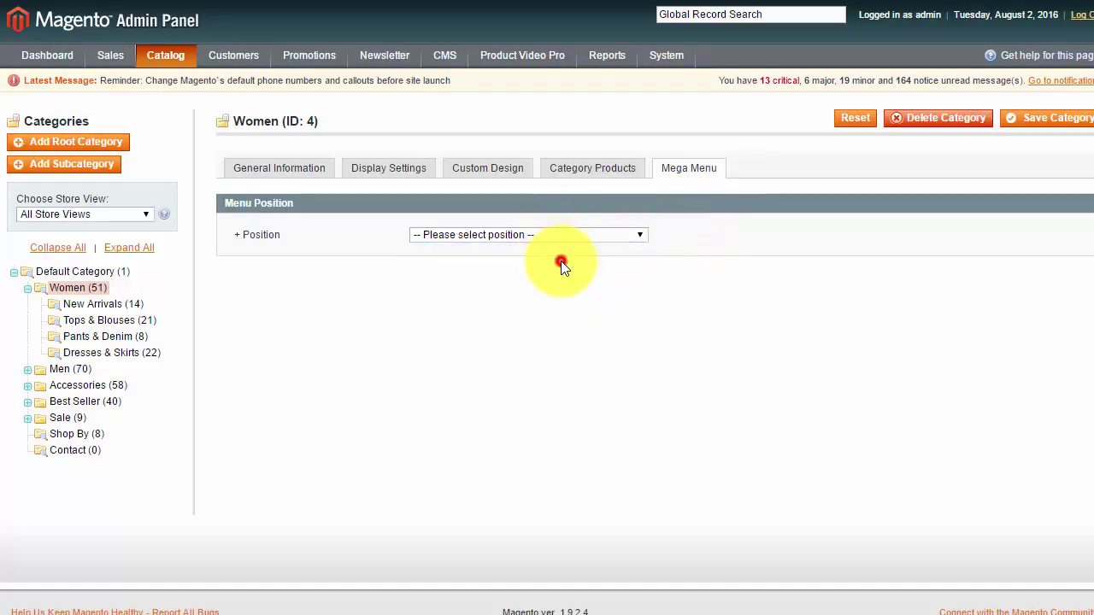
{"action": "left_click", "coordinate": [544, 334]}
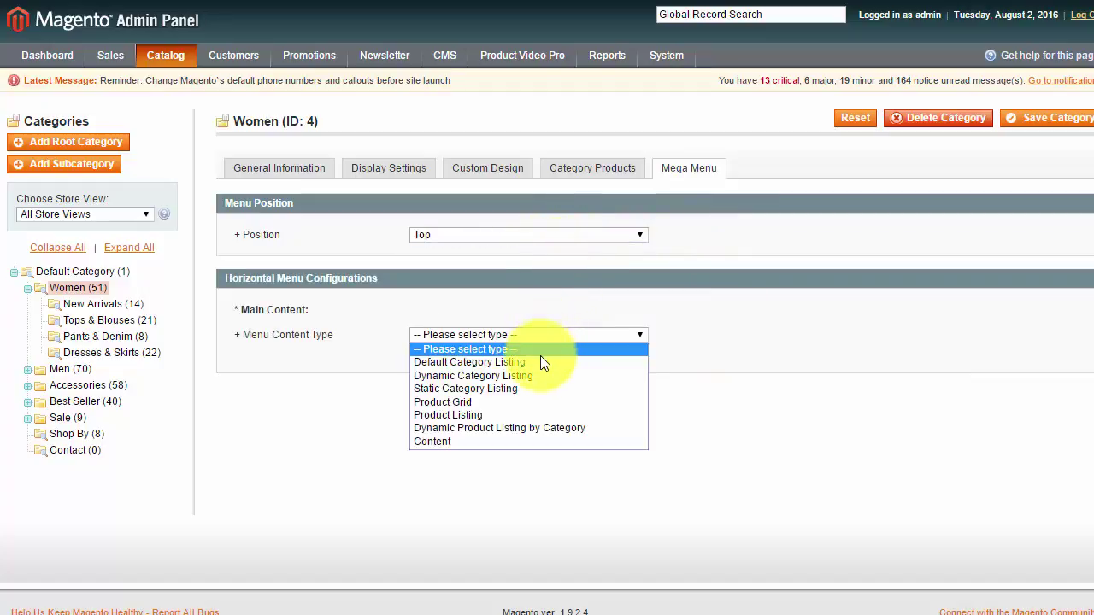
{"action": "left_click", "coordinate": [540, 364]}
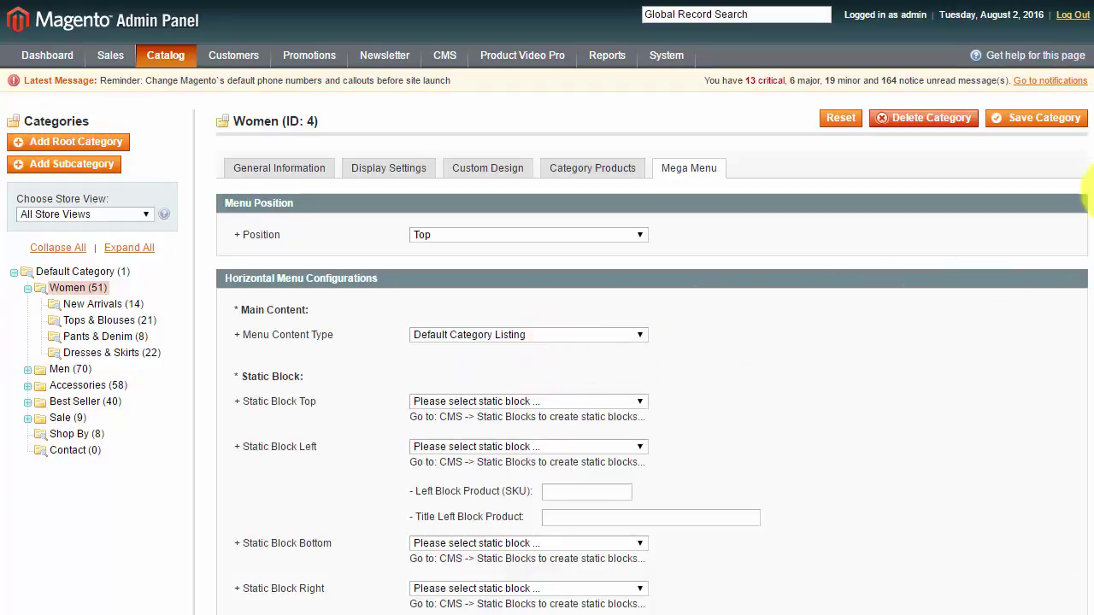
- Choose top_block as the Static Block Top in the Women category's Horizontal Menu Configurations
{"action": "left_click_drag", "start_coordinate": [1090, 188], "coordinate": [1091, 338]}
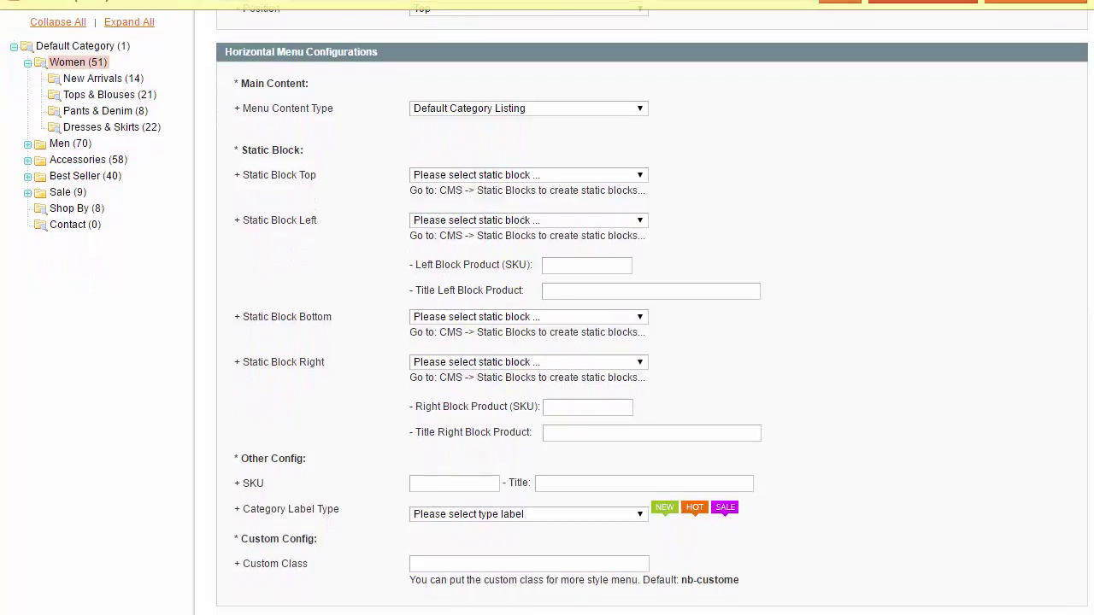
{"action": "left_click", "coordinate": [626, 176]}
{"action": "scroll", "coordinate": [610, 376], "scroll_direction": "down", "scroll_amount": 5}
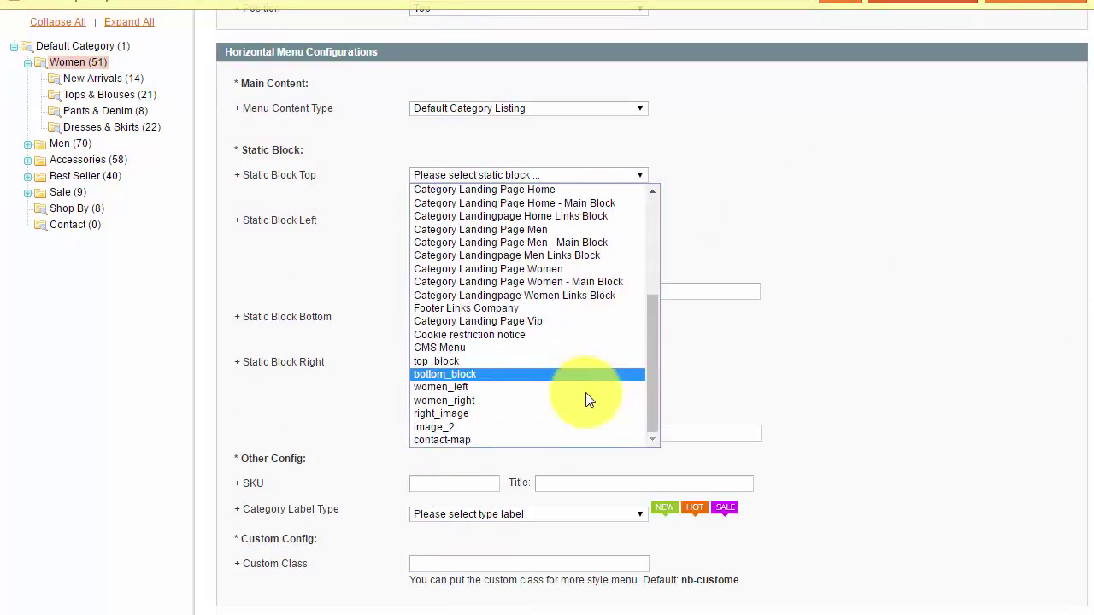
{"action": "left_click", "coordinate": [464, 360]}
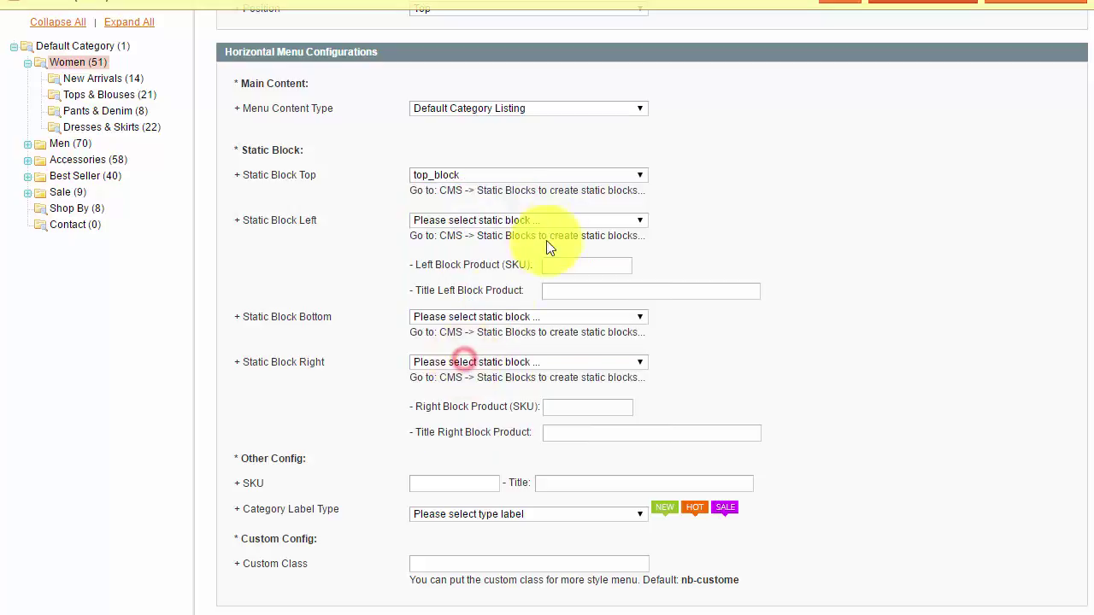
- Choose women_left as the Women category's Static Block Left and bottom_block as its Static Block Bottom
{"action": "left_click", "coordinate": [552, 220]}
{"action": "scroll", "coordinate": [580, 381], "scroll_direction": "down", "scroll_amount": 5}
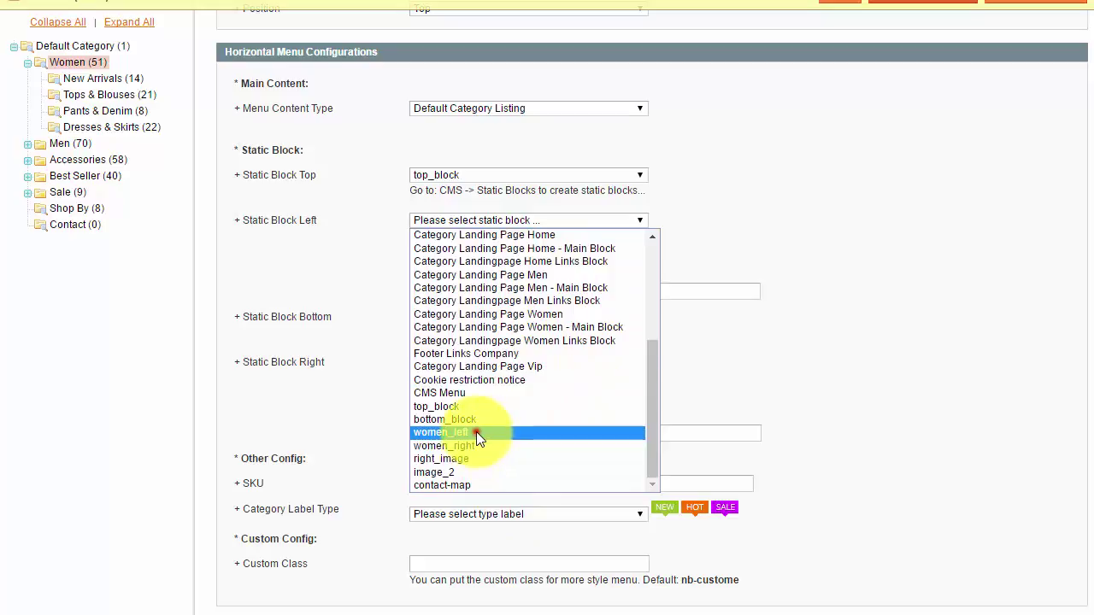
{"action": "left_click", "coordinate": [477, 432]}
{"action": "left_click", "coordinate": [519, 318]}
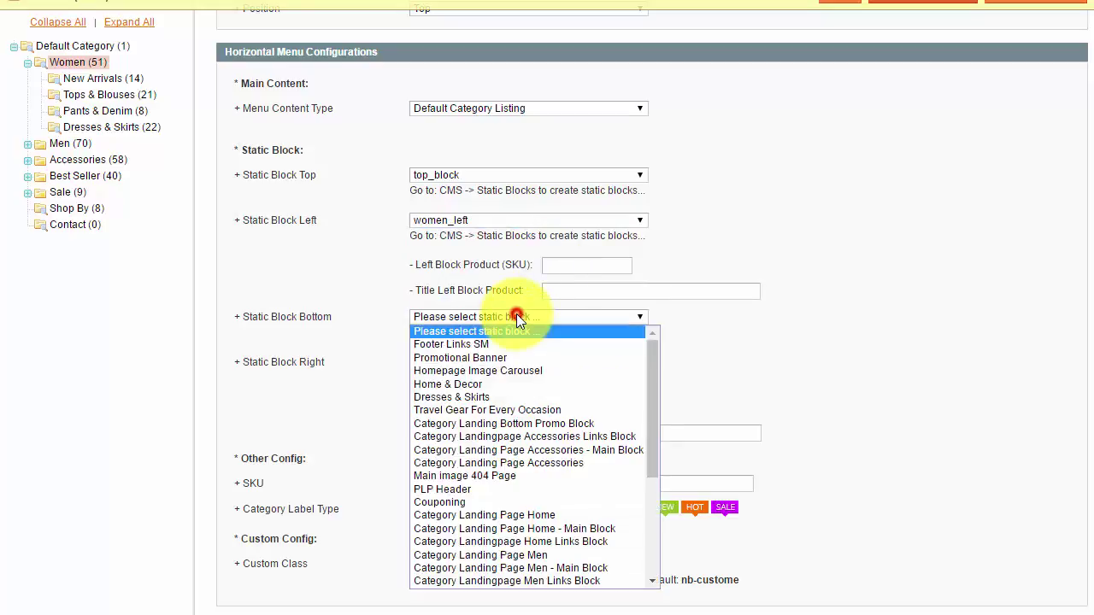
{"action": "scroll", "coordinate": [521, 406], "scroll_direction": "down", "scroll_amount": 5}
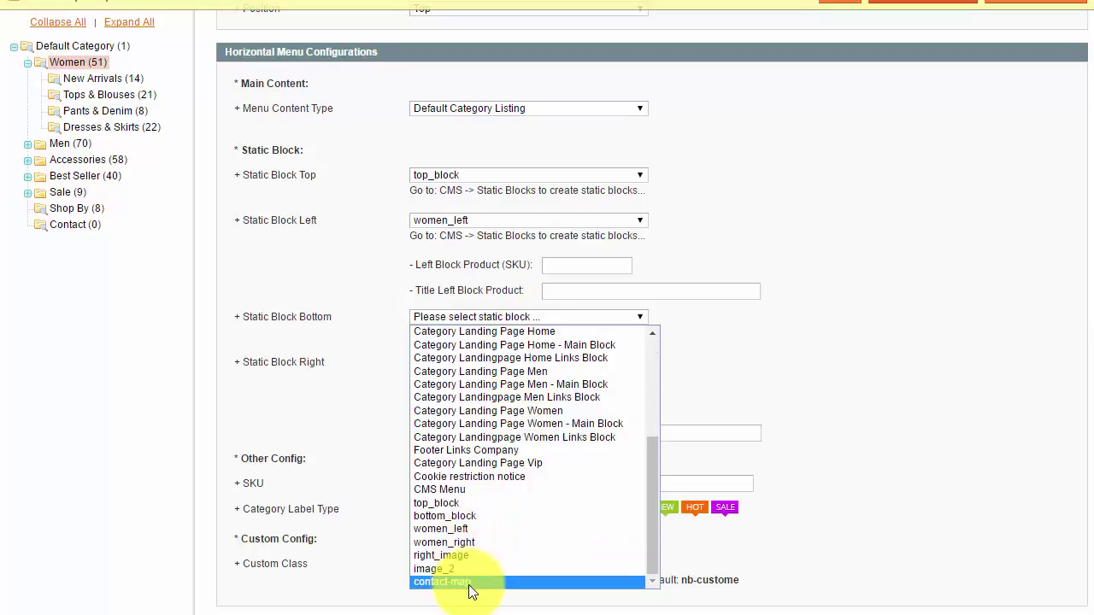
{"action": "left_click", "coordinate": [476, 514]}
- Choose women_right as the Static Block Right in the Women category's Horizontal Menu Configurations
{"action": "scroll", "coordinate": [717, 373], "scroll_direction": "down", "scroll_amount": 1}
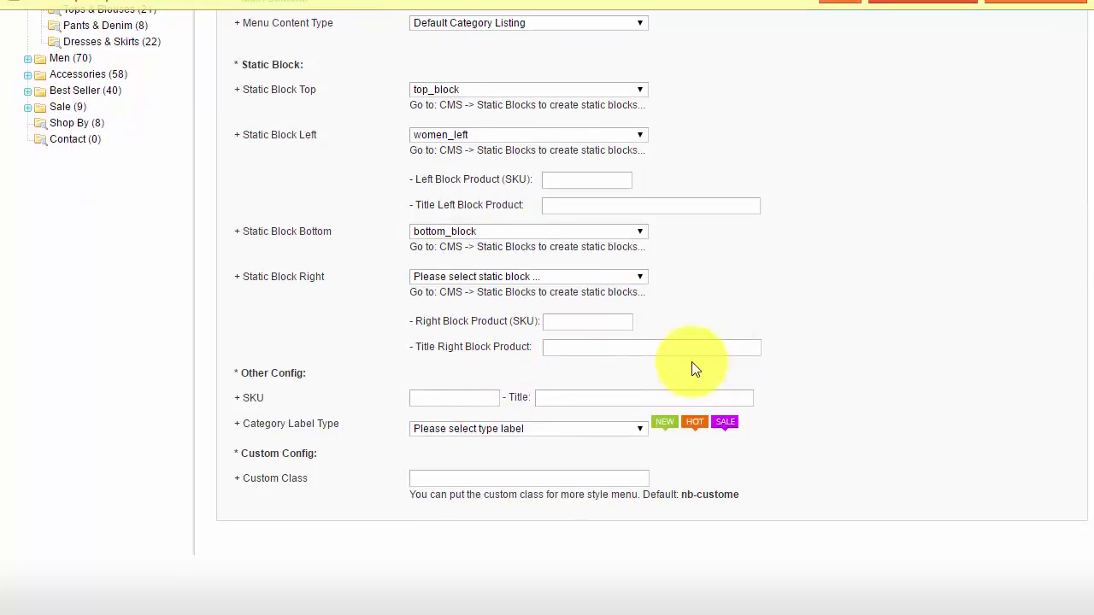
{"action": "left_click", "coordinate": [555, 277]}
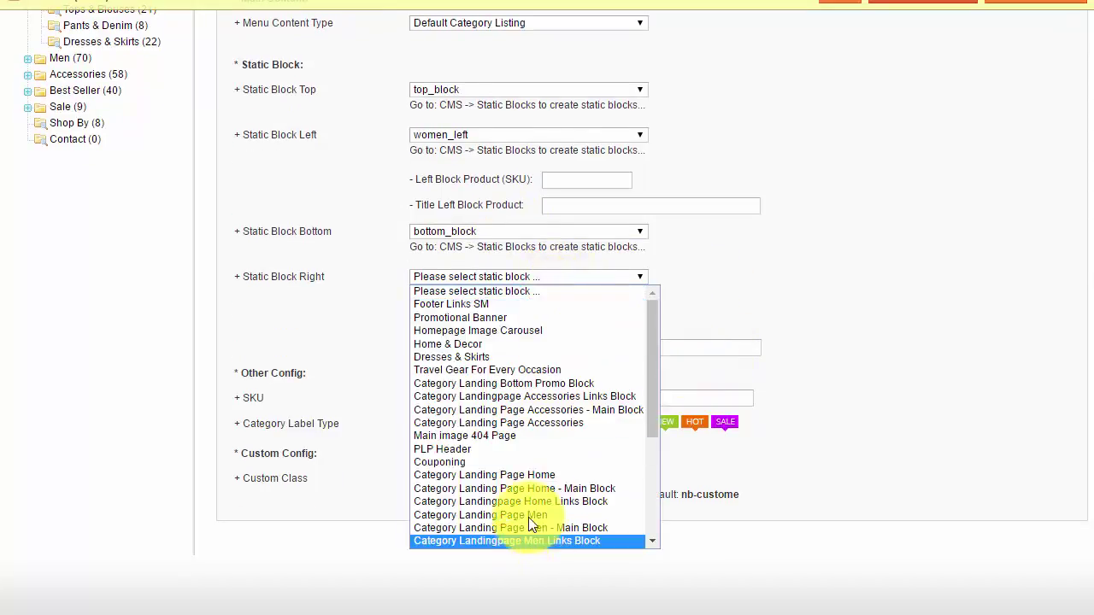
{"action": "scroll", "coordinate": [534, 487], "scroll_direction": "down", "scroll_amount": 5}
{"action": "scroll", "coordinate": [537, 487], "scroll_direction": "down", "scroll_amount": 1}
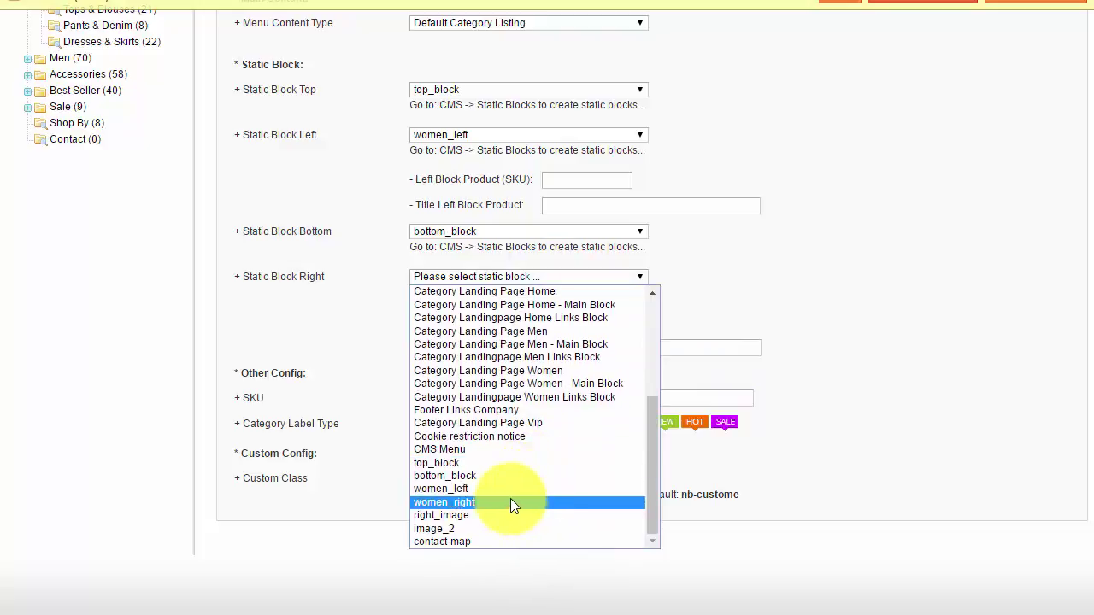
{"action": "left_click", "coordinate": [510, 503]}
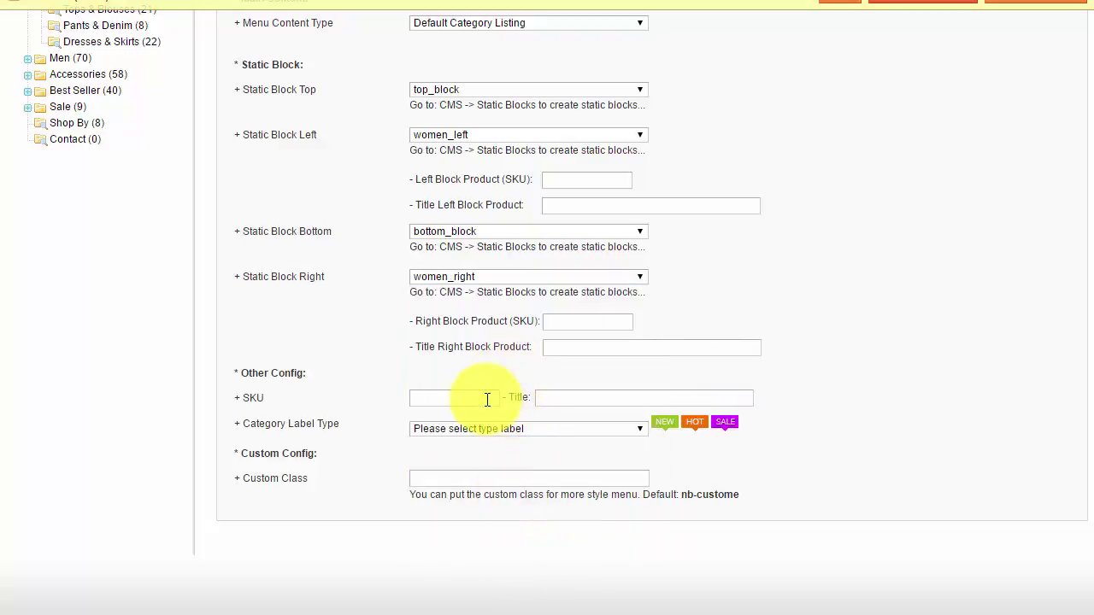
- In the Women category's Other Config, enter SKU wbk012c-Red-S with the title New Product and set Category Label Type to Hot
{"action": "type", "text": "wbk012c-Red-S"}
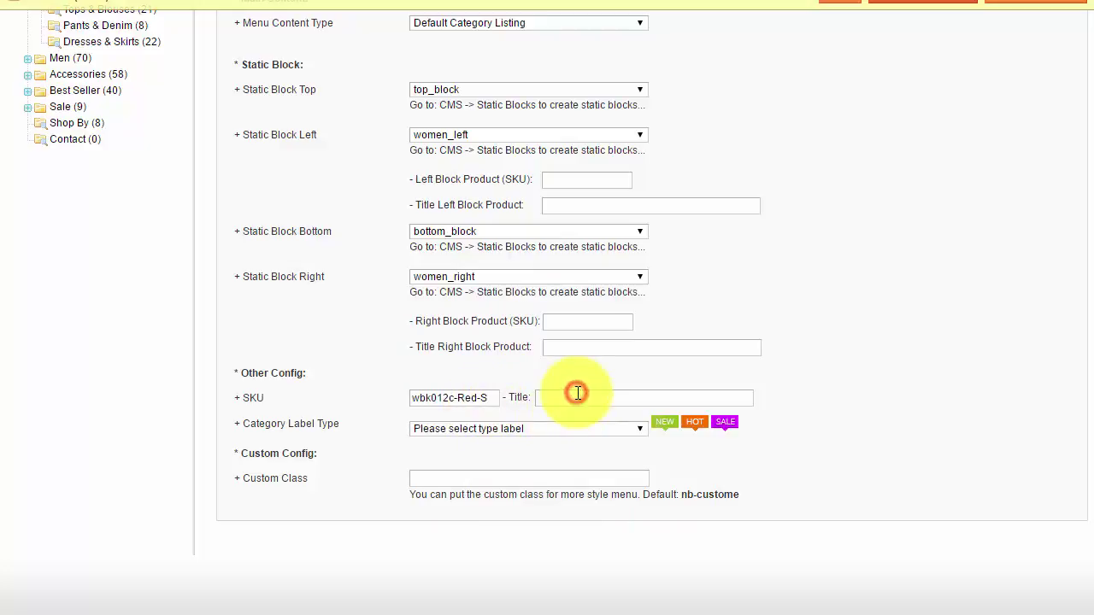
{"action": "type", "text": "New Product"}
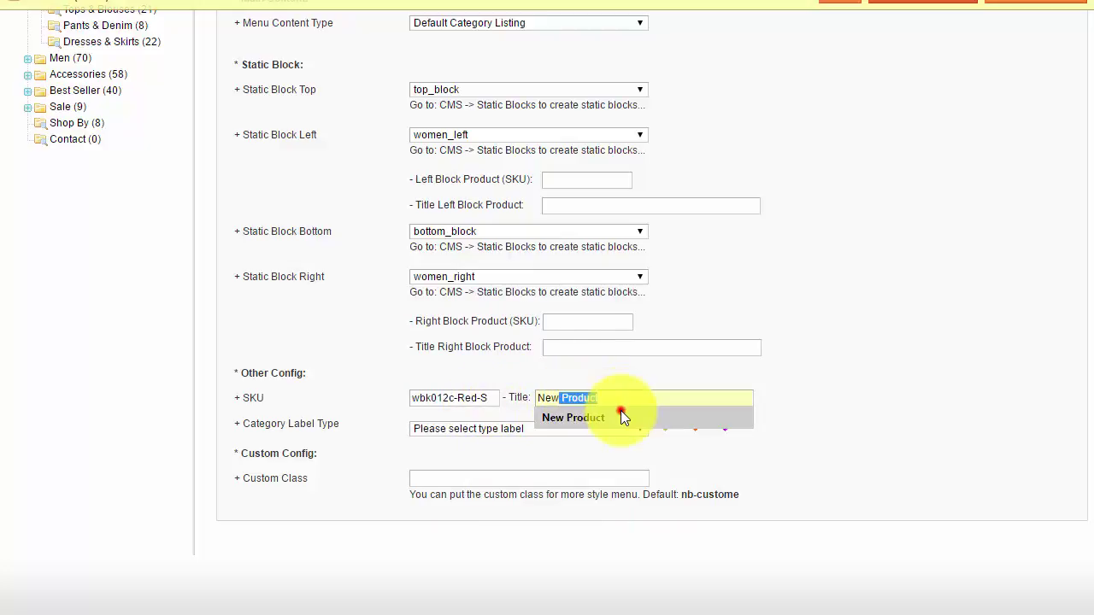
{"action": "left_click", "coordinate": [620, 416]}
{"action": "left_click", "coordinate": [556, 428]}
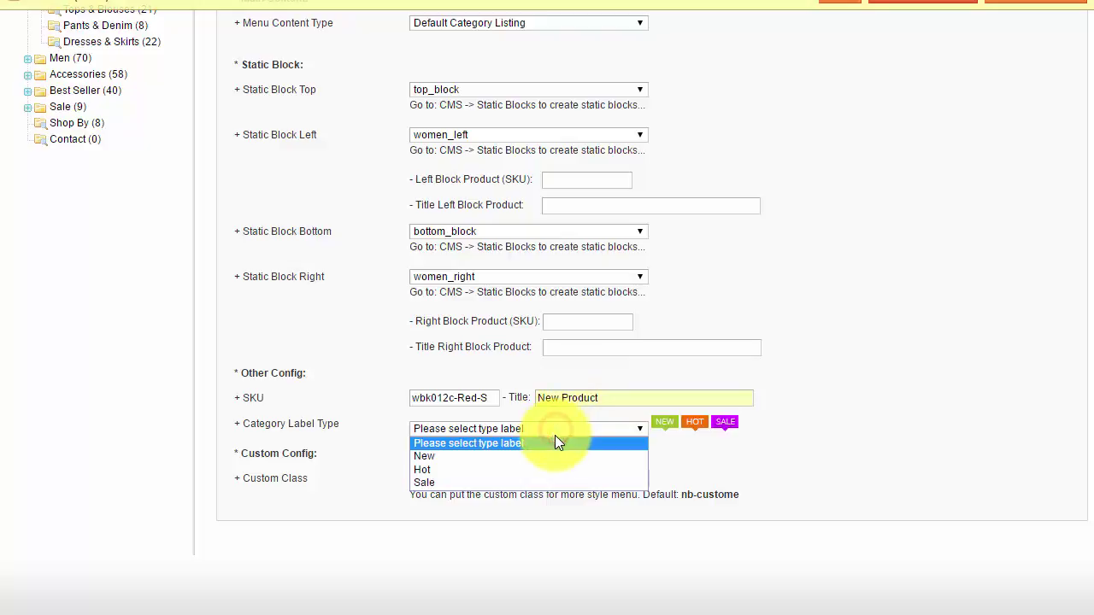
{"action": "left_click", "coordinate": [553, 464]}
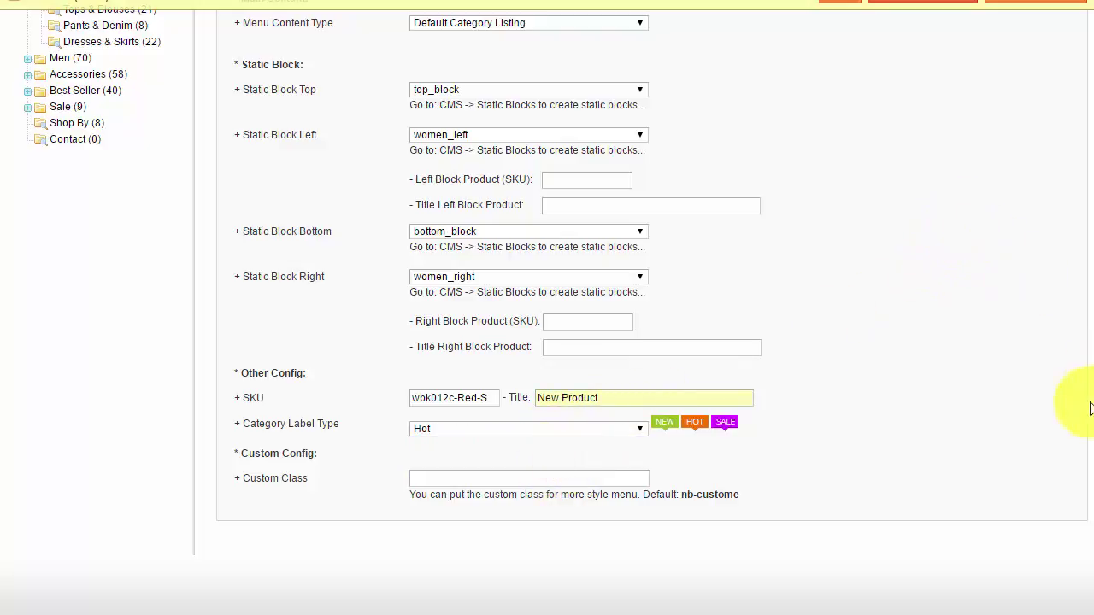
- Save the Women category and view its Default Category Listing menu on the storefront
{"action": "scroll", "coordinate": [1051, 385], "scroll_direction": "up", "scroll_amount": 5}
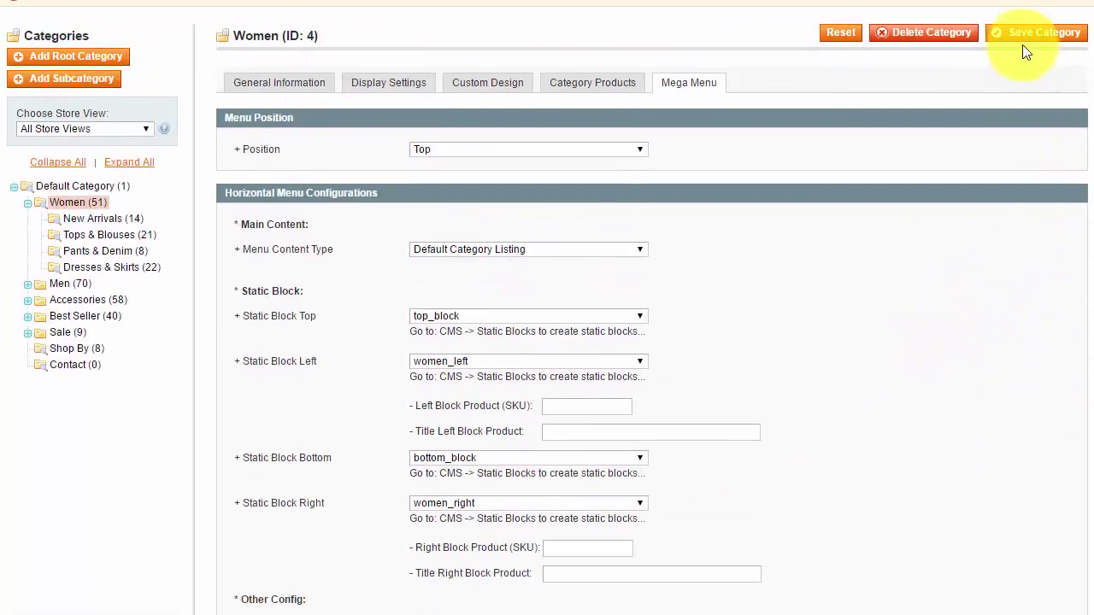
{"action": "left_click", "coordinate": [1023, 41]}
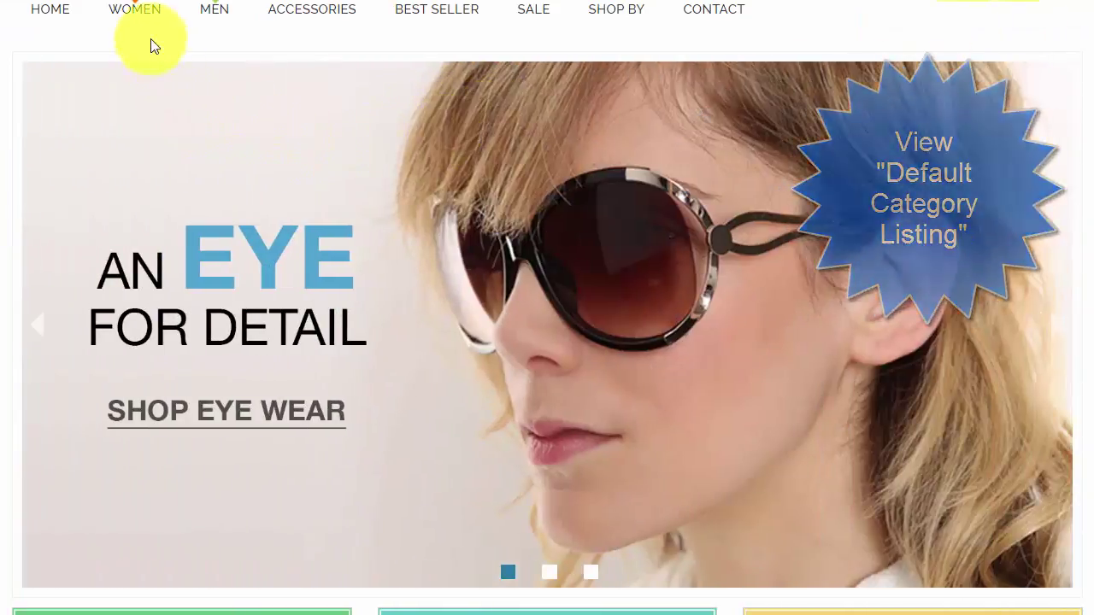
{"action": "mouse_move", "coordinate": [134, 21]}
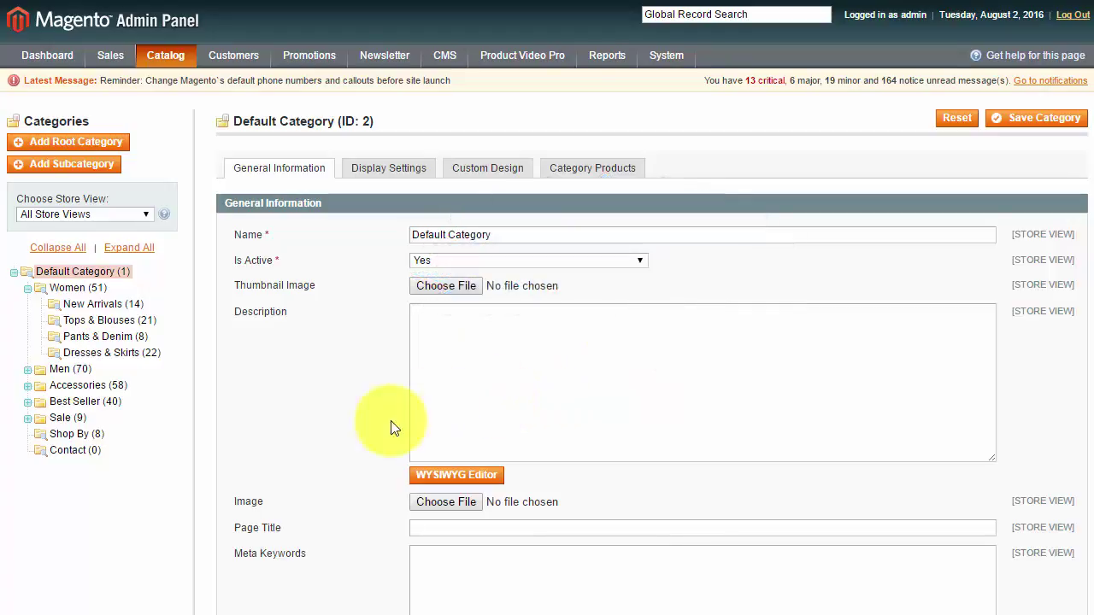
- In the Men category's Mega Menu settings, set Position to Top and Menu Content Type to Dynamic Category Listing with 5 columns
{"action": "left_click", "coordinate": [64, 371]}
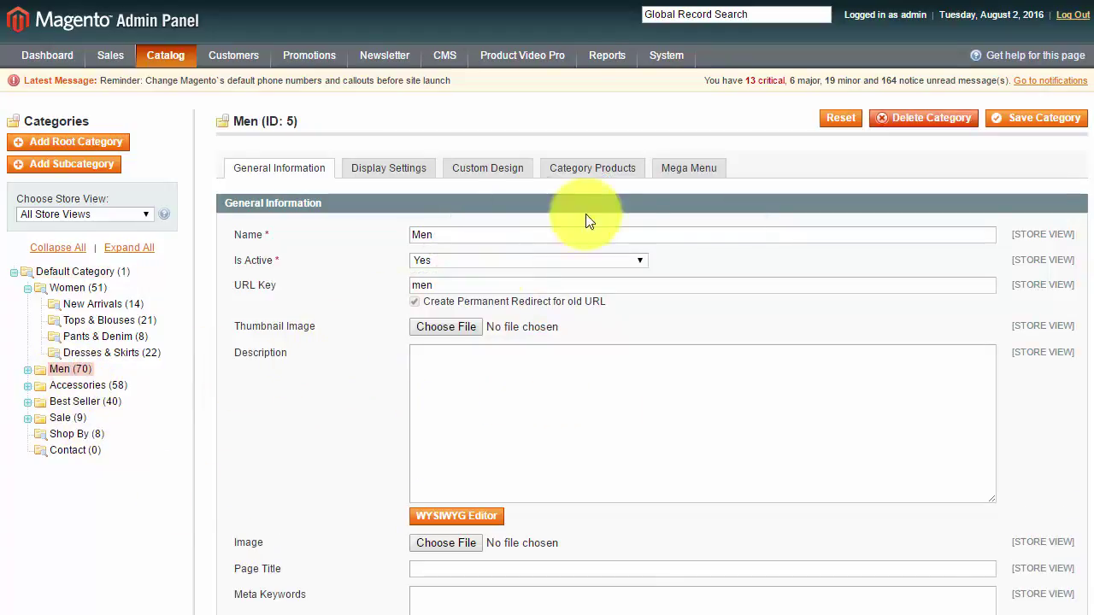
{"action": "left_click", "coordinate": [676, 168]}
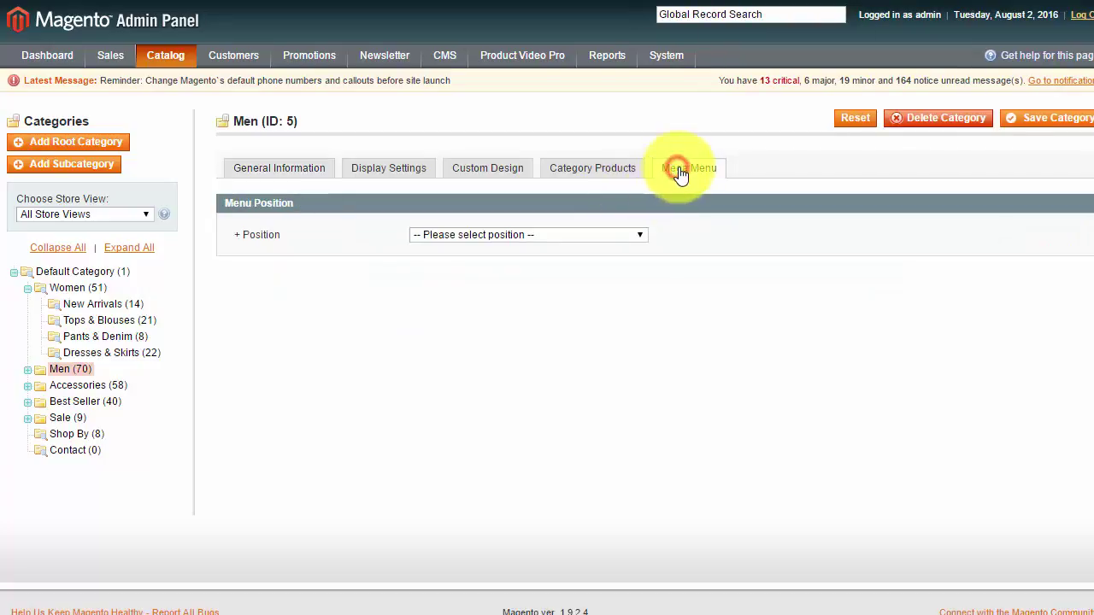
{"action": "left_click", "coordinate": [564, 236]}
{"action": "left_click", "coordinate": [566, 262]}
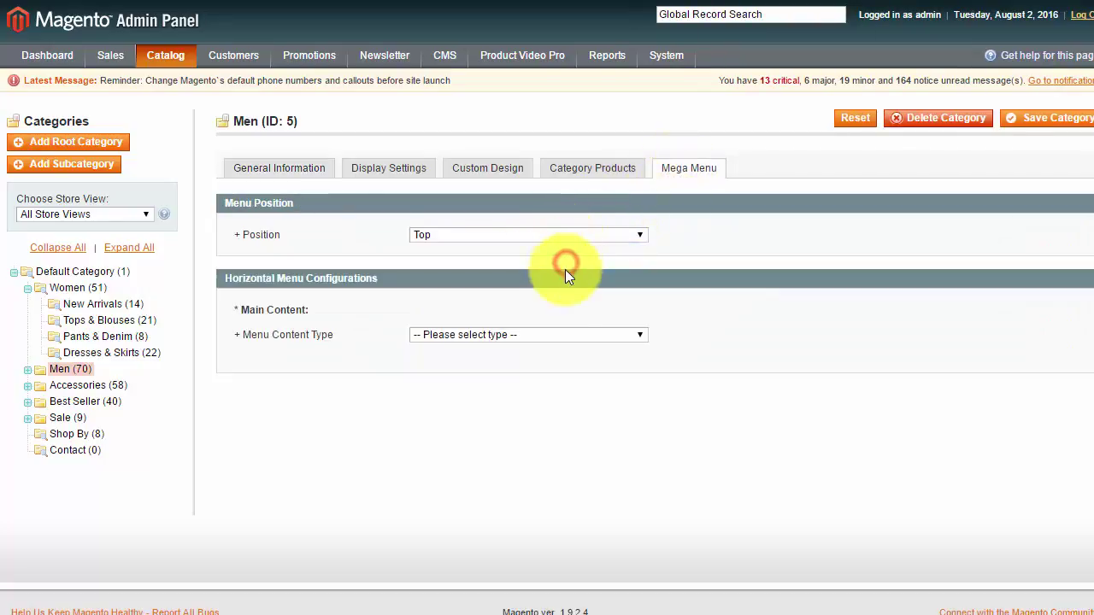
{"action": "left_click", "coordinate": [546, 339]}
{"action": "left_click", "coordinate": [548, 373]}
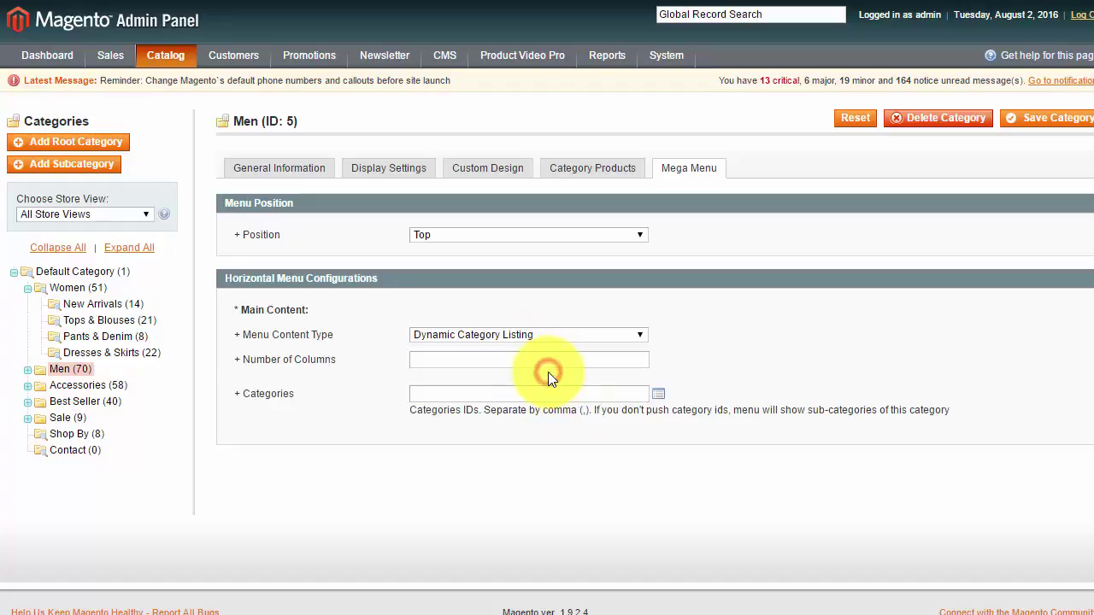
{"action": "left_click", "coordinate": [528, 361]}
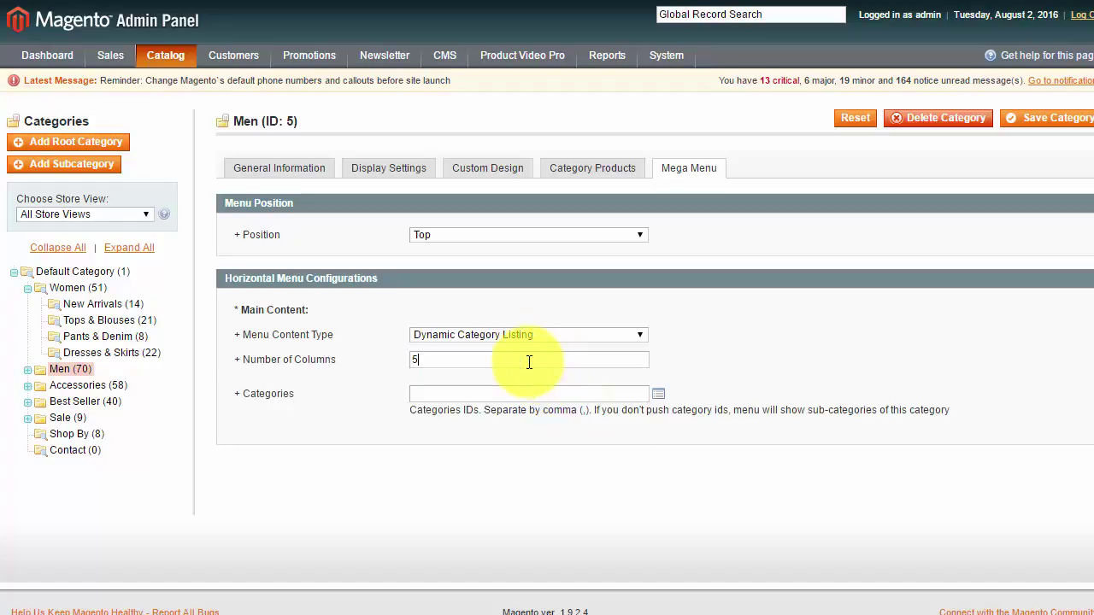
- Select New Arrivals, Shirts, Tees, Knits and Polos, Pants & Denim and Blazers under Men as the categories for the Men menu
{"action": "left_click", "coordinate": [658, 393]}
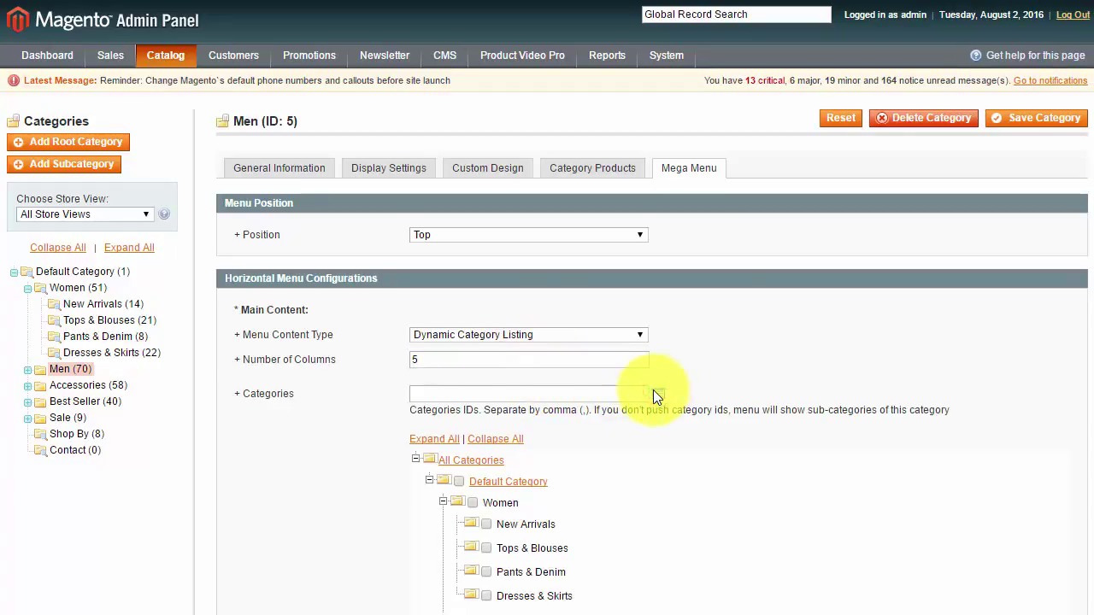
{"action": "scroll", "coordinate": [653, 389], "scroll_direction": "down", "scroll_amount": 2}
{"action": "scroll", "coordinate": [650, 392], "scroll_direction": "down", "scroll_amount": 4}
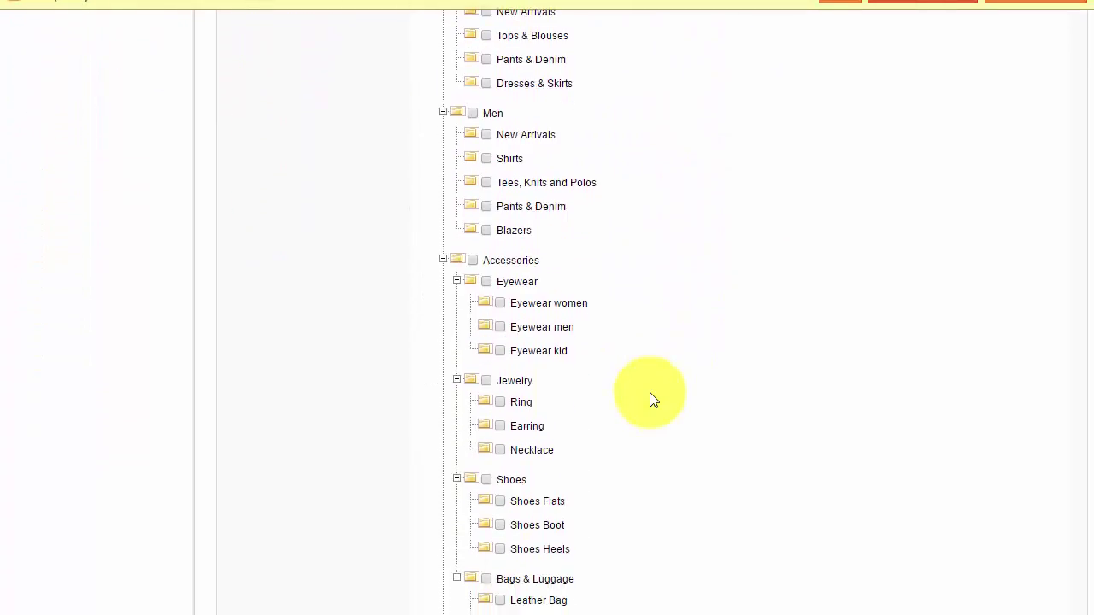
{"action": "left_click", "coordinate": [485, 158]}
{"action": "left_click", "coordinate": [486, 182]}
{"action": "left_click", "coordinate": [486, 206]}
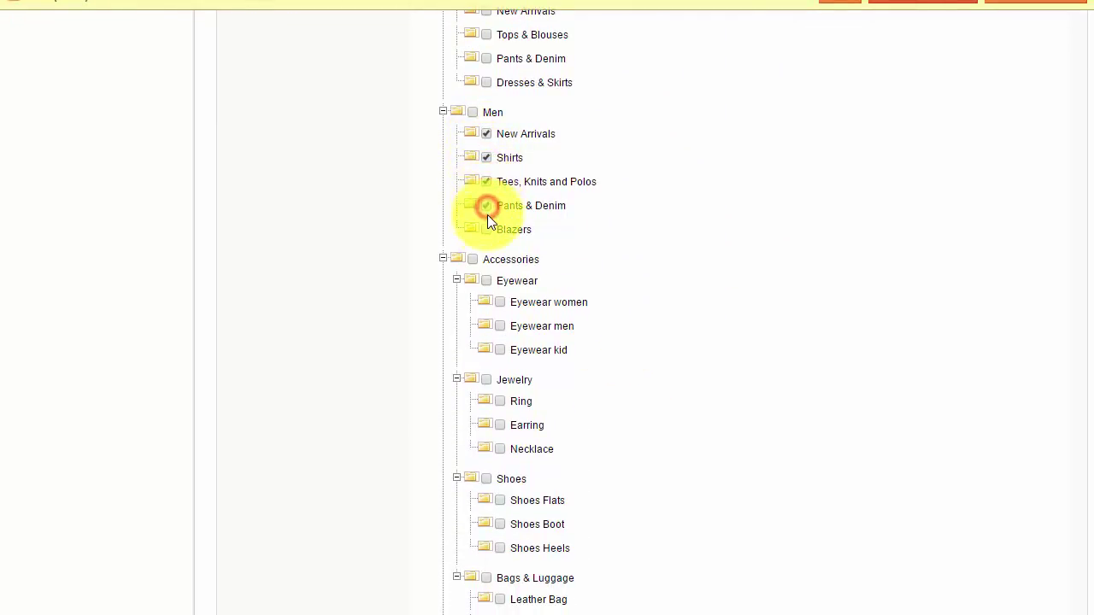
{"action": "left_click", "coordinate": [487, 228]}
- Save the Men category and view its Dynamic Category Listing menu on the storefront
{"action": "scroll", "coordinate": [921, 294], "scroll_direction": "up", "scroll_amount": 2}
{"action": "scroll", "coordinate": [921, 294], "scroll_direction": "up", "scroll_amount": 5}
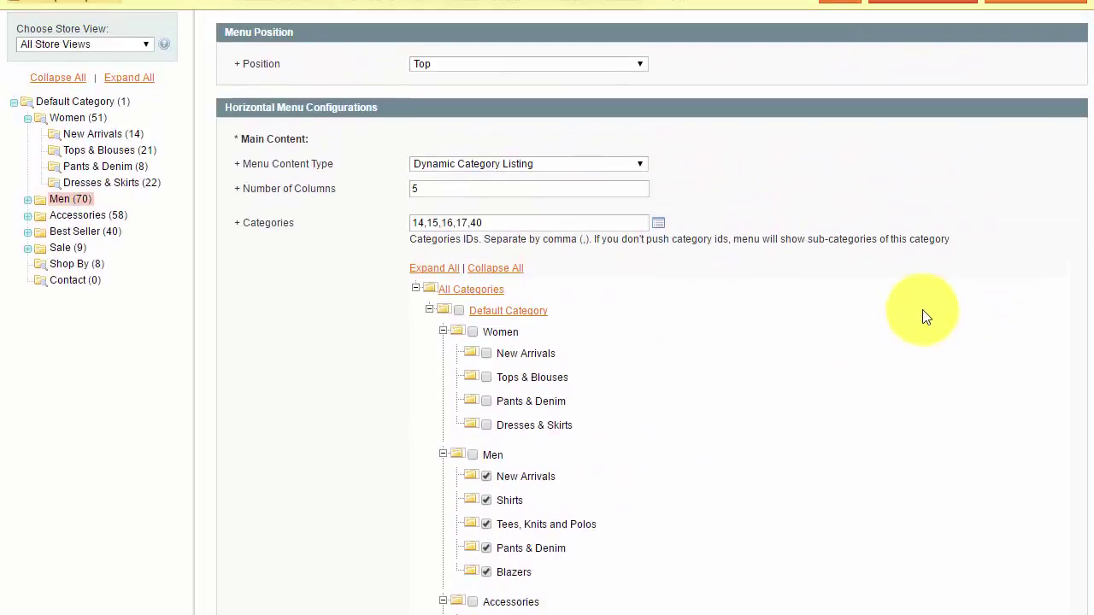
{"action": "left_click", "coordinate": [1028, 126]}
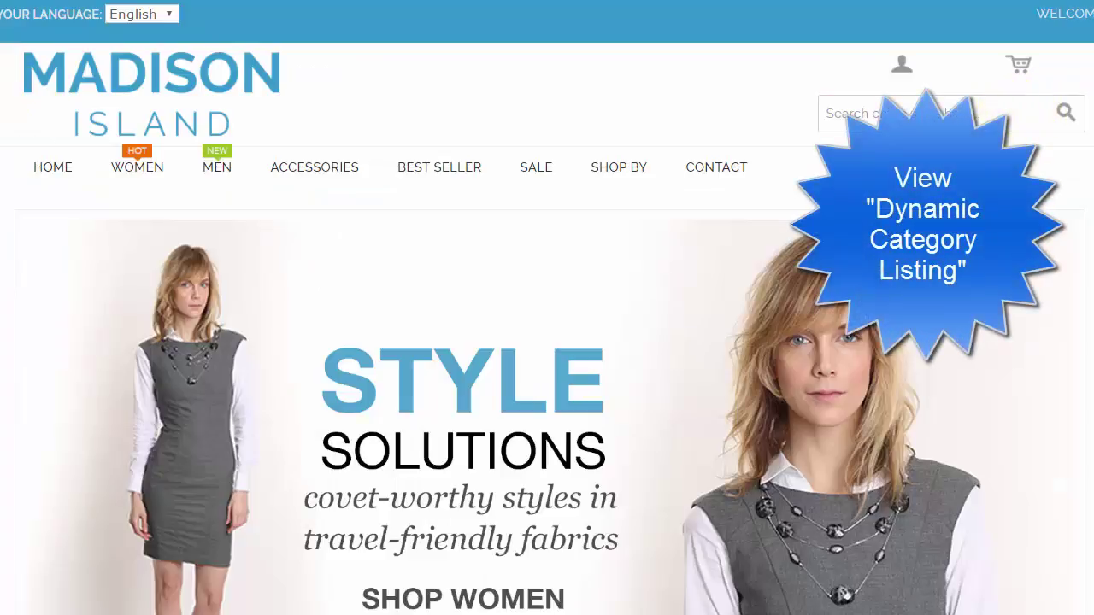
{"action": "mouse_move", "coordinate": [213, 184]}
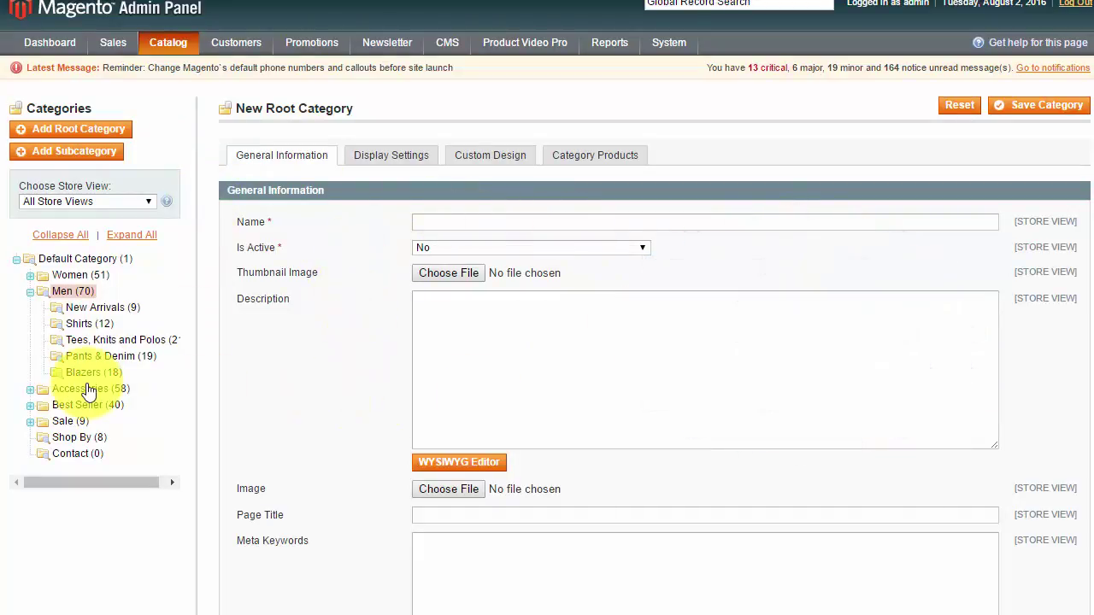
- Open the Accessories category and expand its Eyewear, Jewelry, Shoes and Bags & Luggage subcategories in the category tree
{"action": "left_click", "coordinate": [86, 389]}
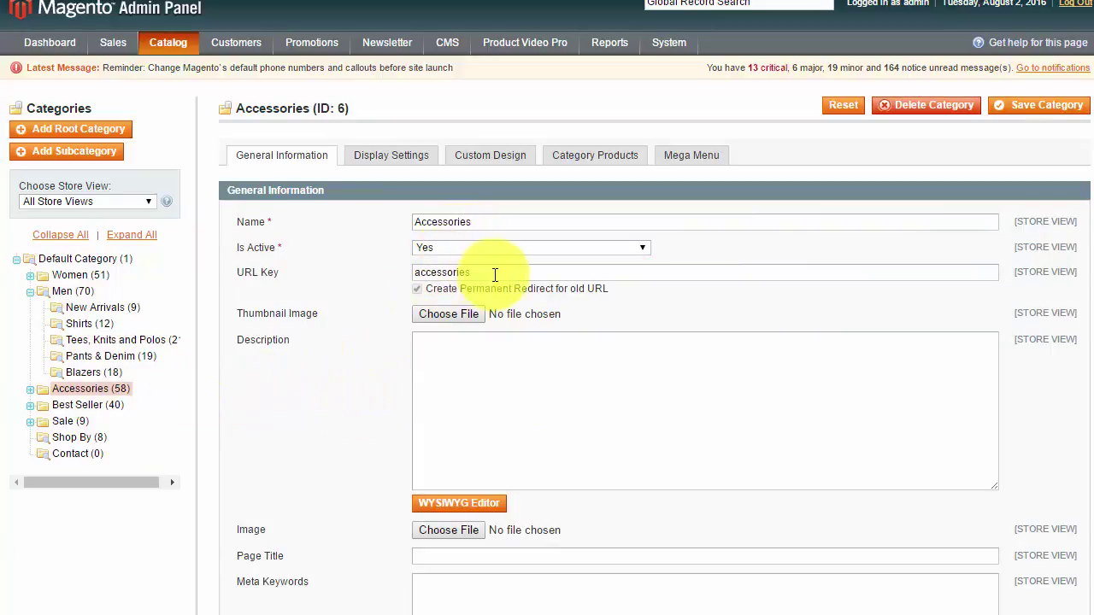
{"action": "left_click", "coordinate": [32, 390]}
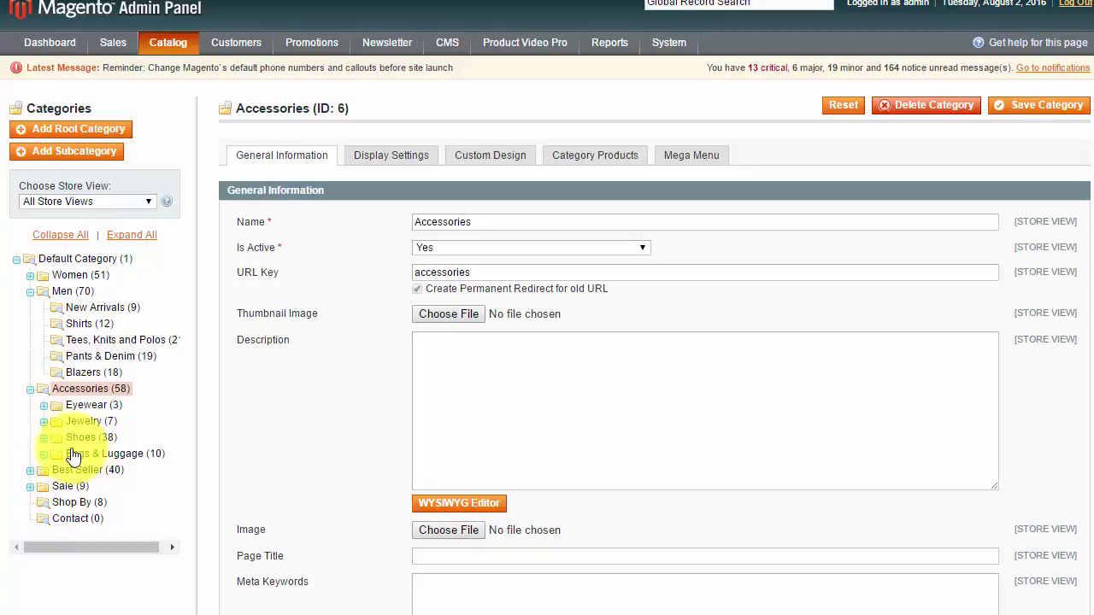
{"action": "left_click", "coordinate": [44, 409]}
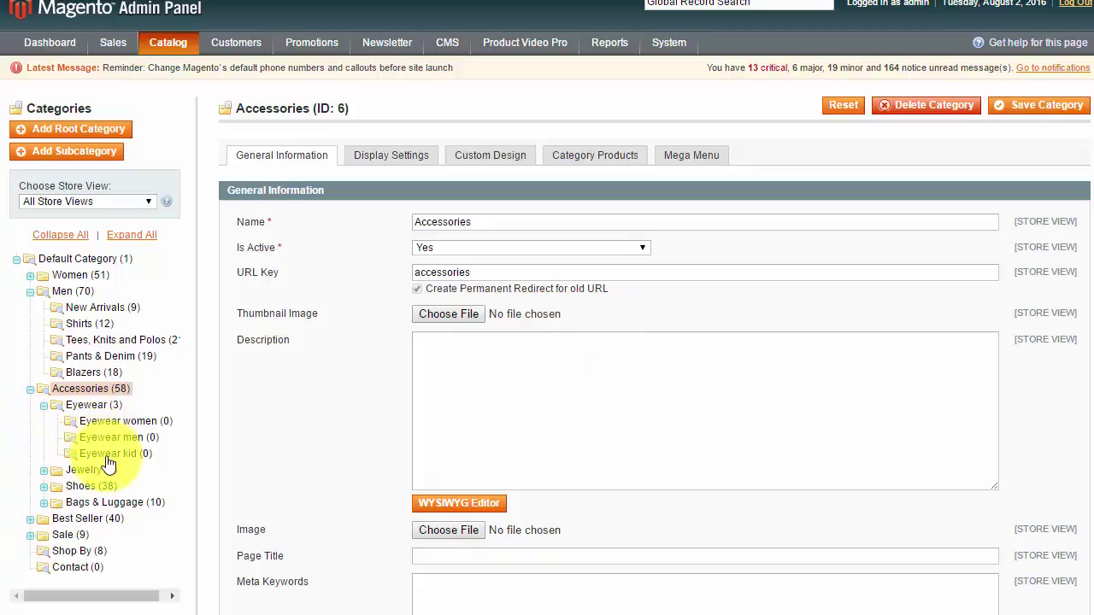
{"action": "left_click", "coordinate": [46, 471]}
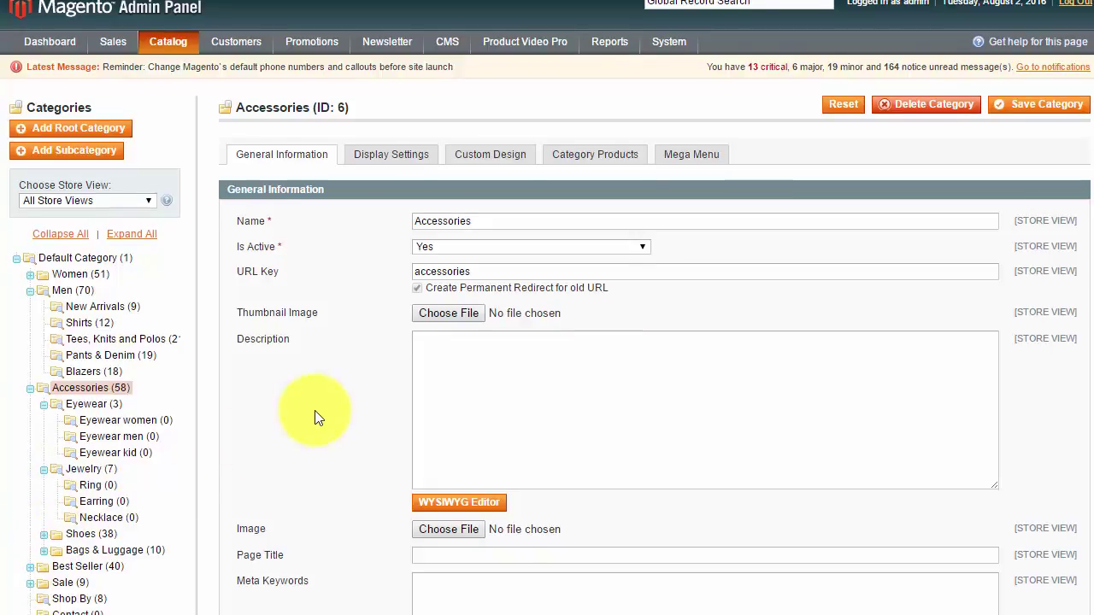
{"action": "scroll", "coordinate": [295, 418], "scroll_direction": "down", "scroll_amount": 1}
{"action": "left_click", "coordinate": [46, 451]}
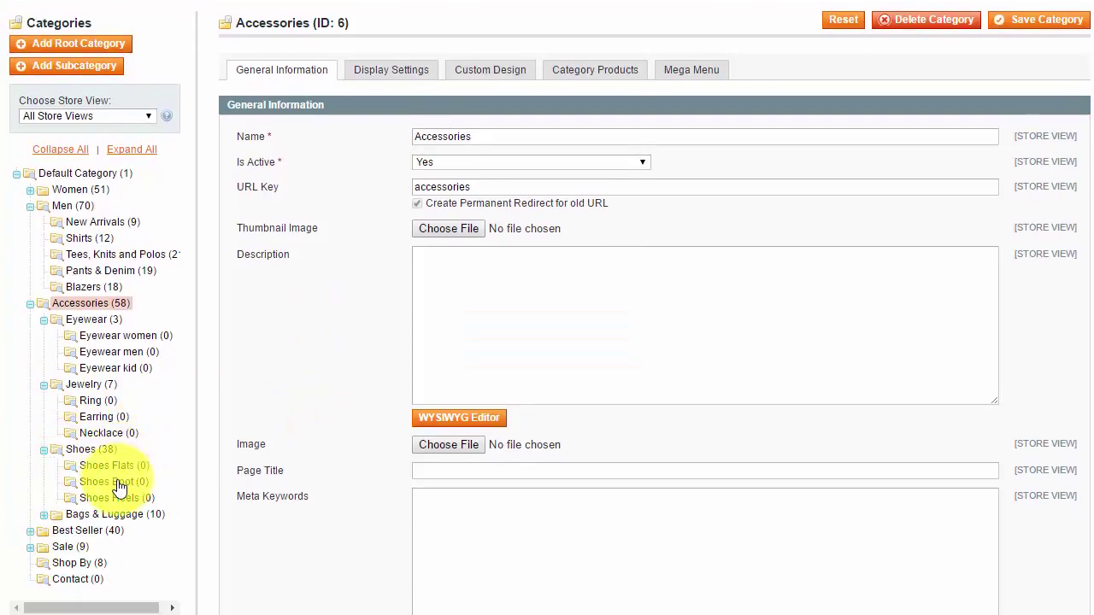
{"action": "left_click", "coordinate": [44, 514]}
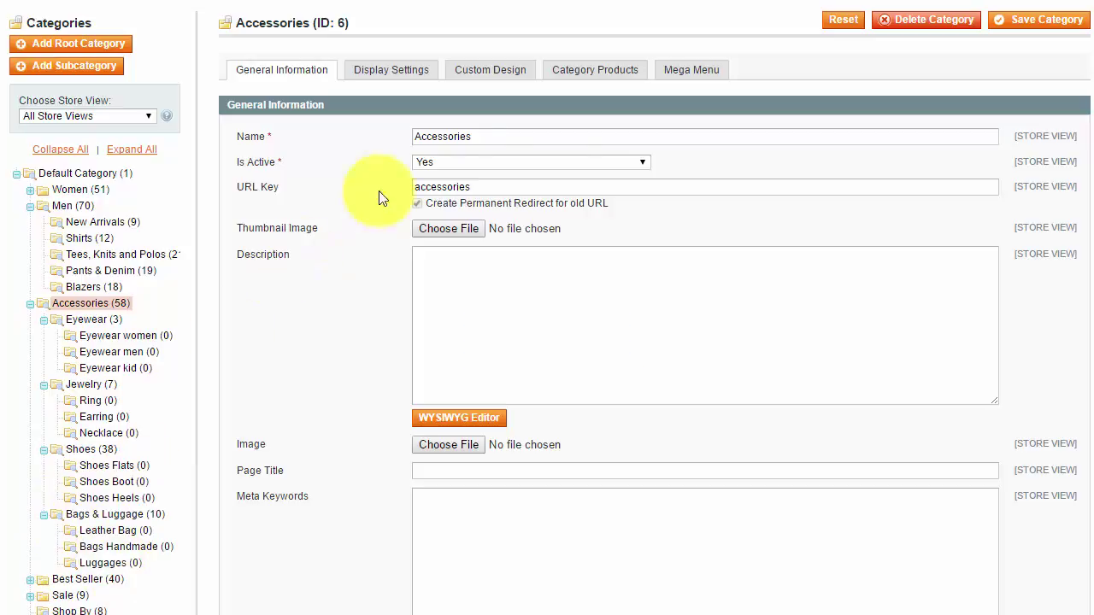
- In the Accessories category's Mega Menu settings, set Position to Top and Menu Content Type to Static Category Listing
{"action": "left_click", "coordinate": [709, 77]}
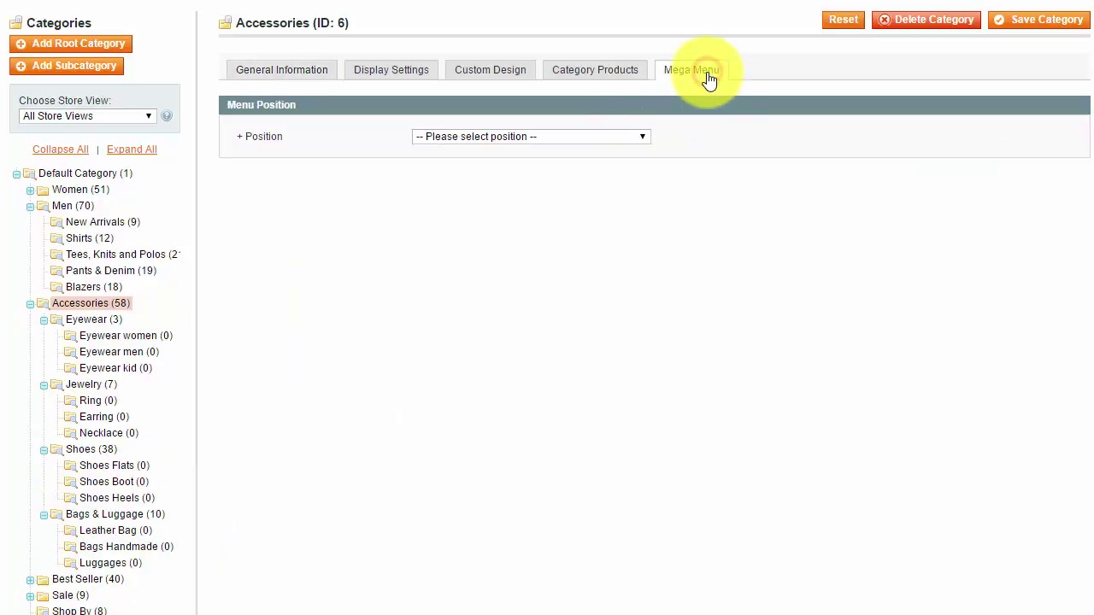
{"action": "left_click", "coordinate": [560, 147]}
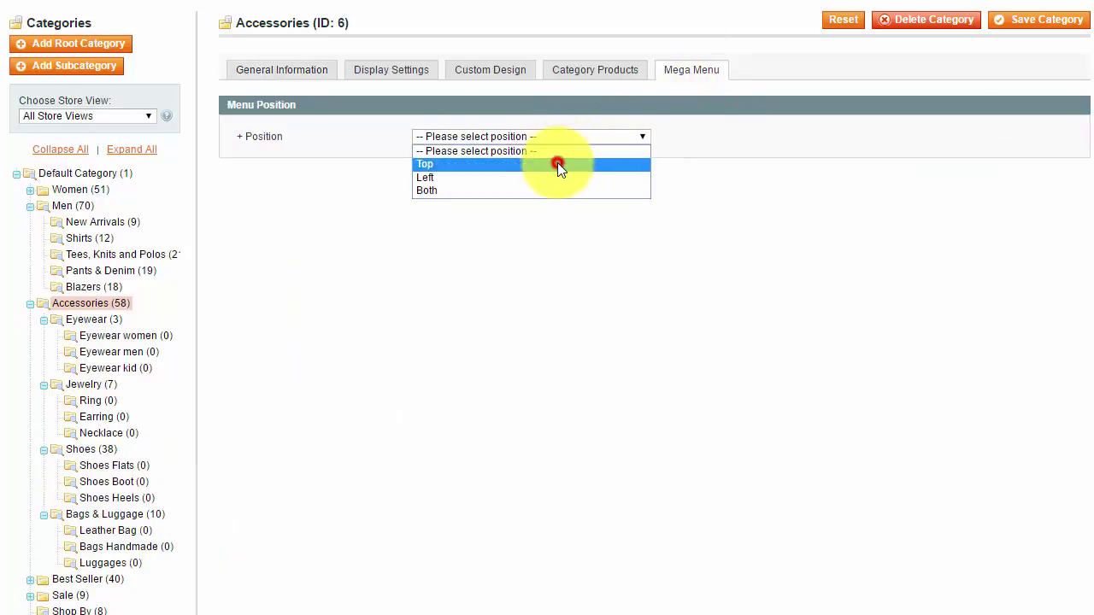
{"action": "left_click", "coordinate": [557, 162]}
{"action": "left_click", "coordinate": [510, 239]}
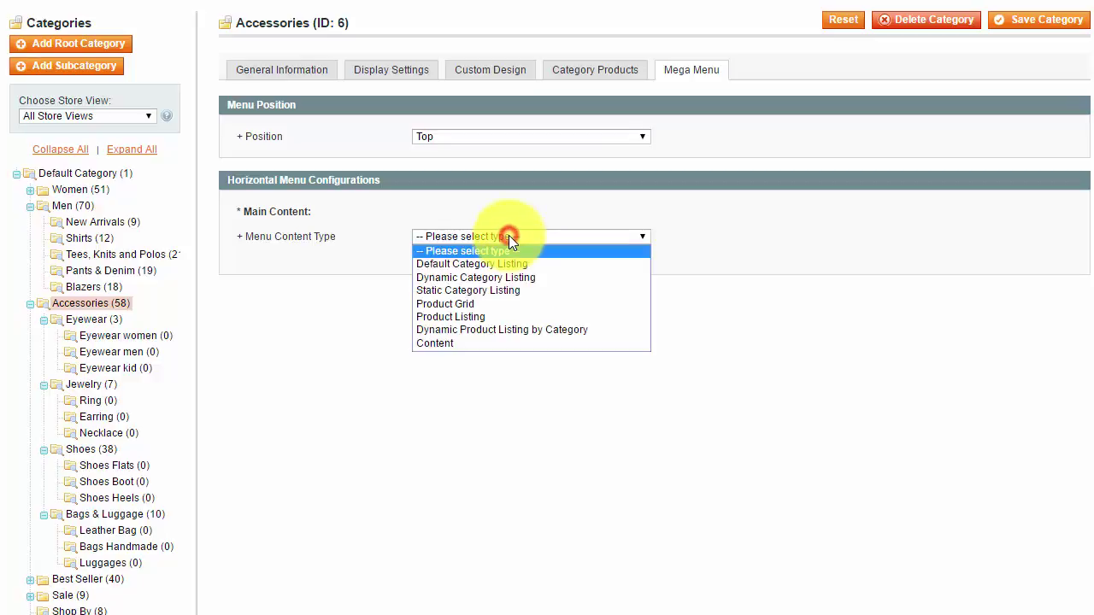
{"action": "left_click", "coordinate": [522, 291]}
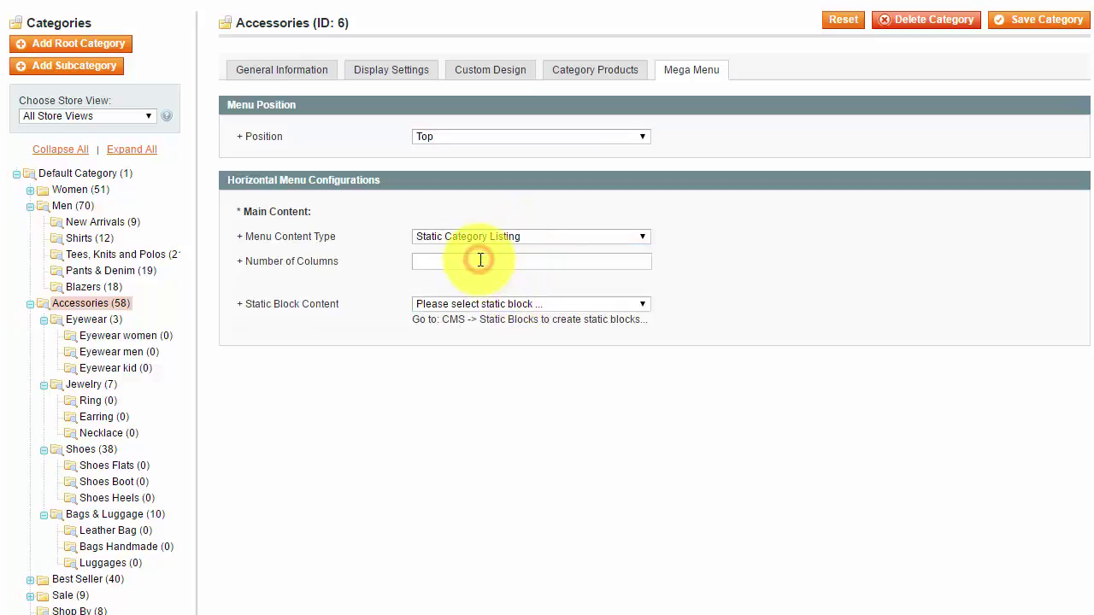
- Set the Accessories menu's Number of Columns to 4 and its Static Block Content to right_image
{"action": "type", "text": "4"}
{"action": "left_click", "coordinate": [766, 267]}
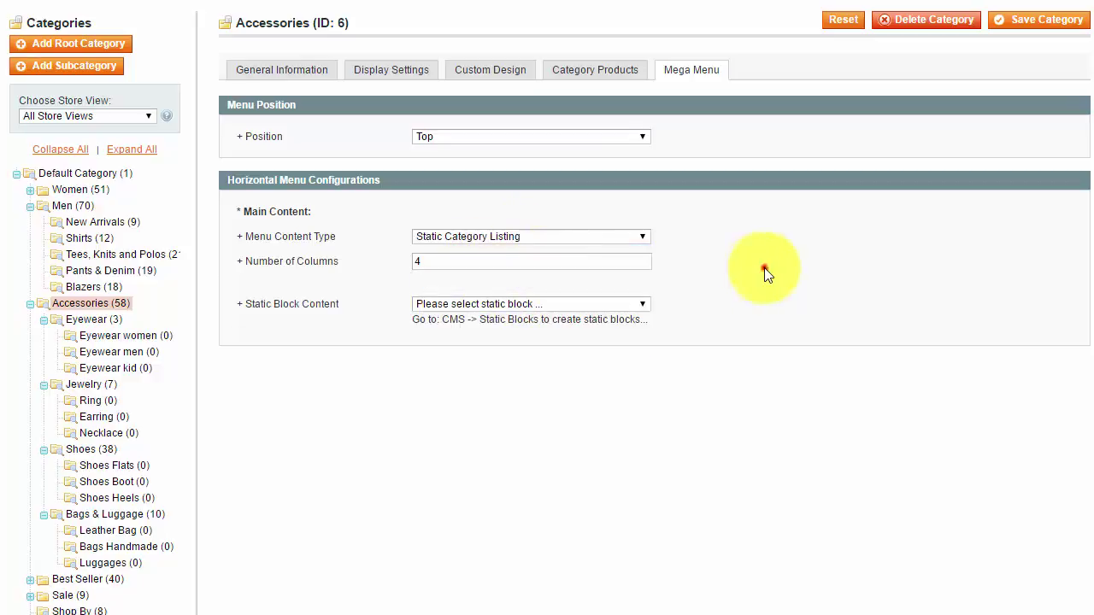
{"action": "left_click", "coordinate": [593, 304]}
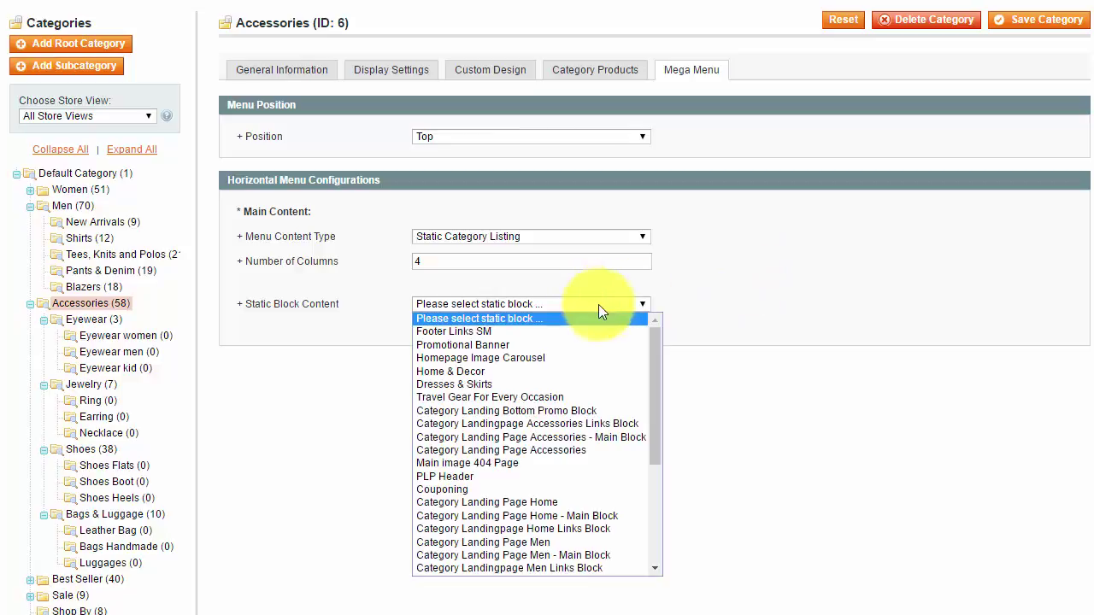
{"action": "scroll", "coordinate": [591, 376], "scroll_direction": "down", "scroll_amount": 5}
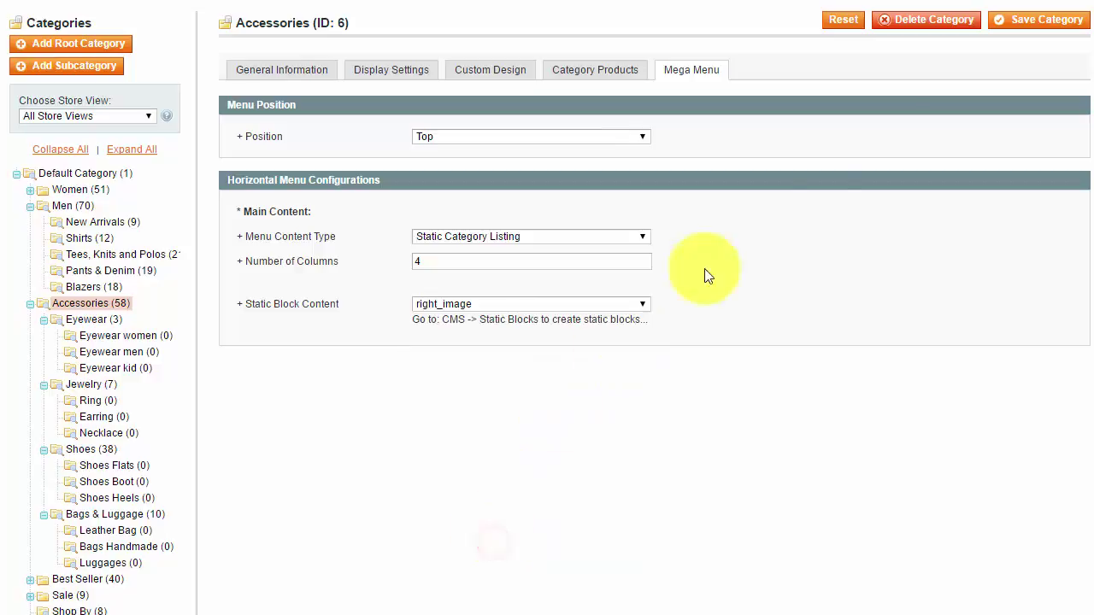
- Save the Accessories category and view its Static Category Listing menu on the storefront
{"action": "left_click", "coordinate": [1026, 32]}
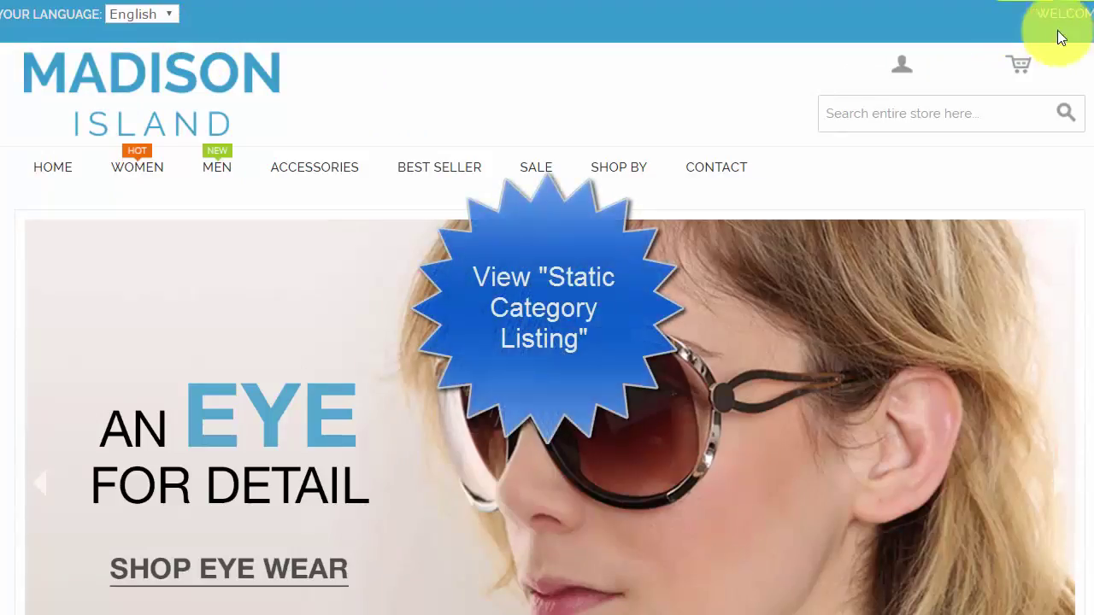
{"action": "mouse_move", "coordinate": [342, 165]}
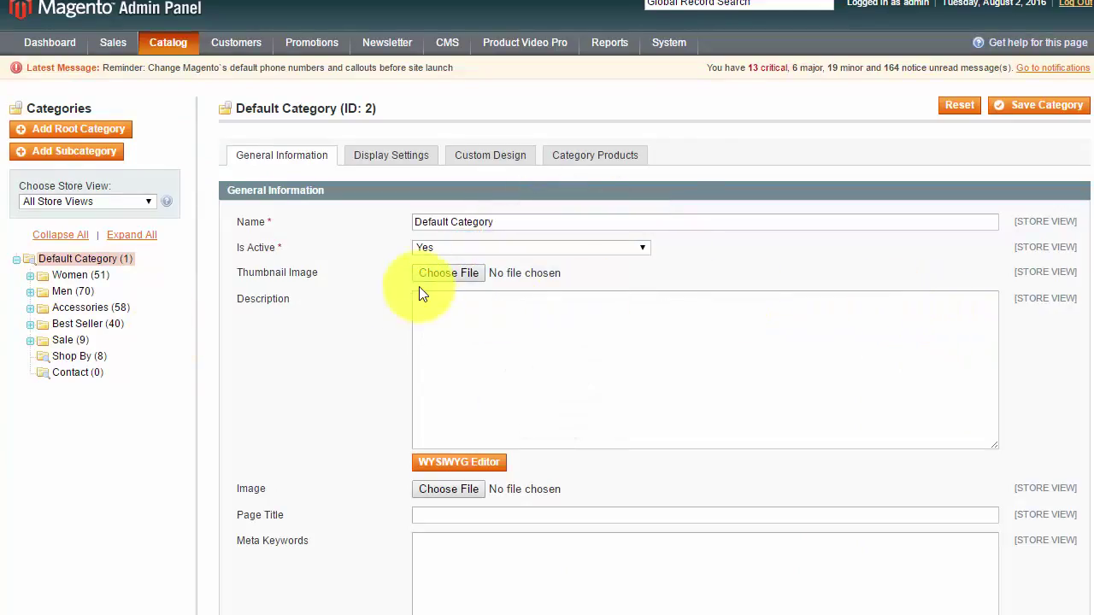
- Set the Best Seller category's Mega Menu to Position Top and content type Product Grid, titled Best Selling Product 2015, with 5 columns
{"action": "left_click", "coordinate": [58, 328]}
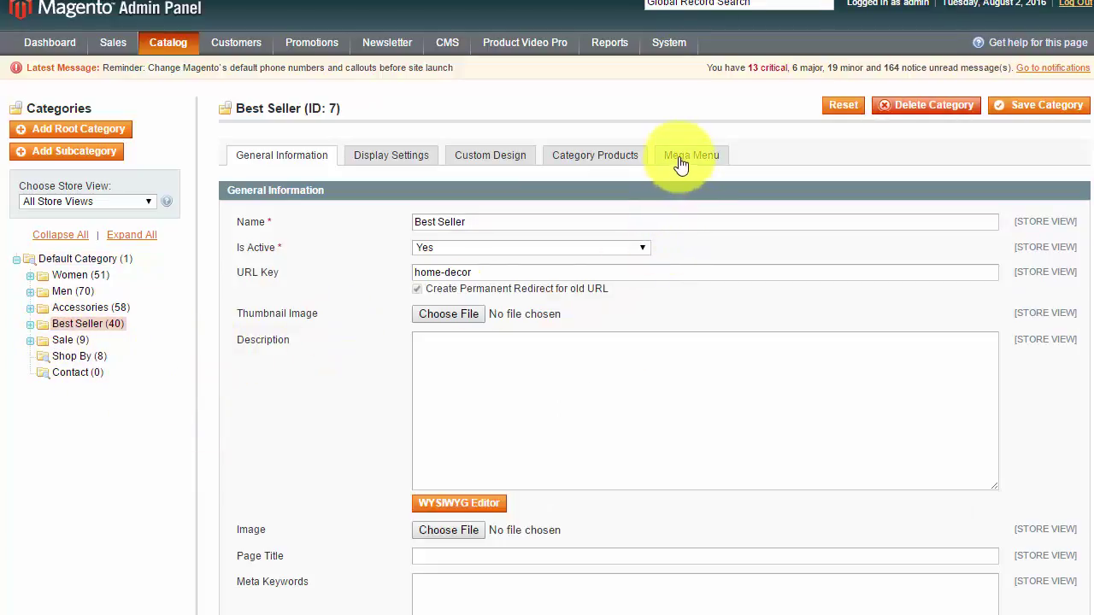
{"action": "left_click", "coordinate": [681, 163]}
{"action": "left_click", "coordinate": [572, 224]}
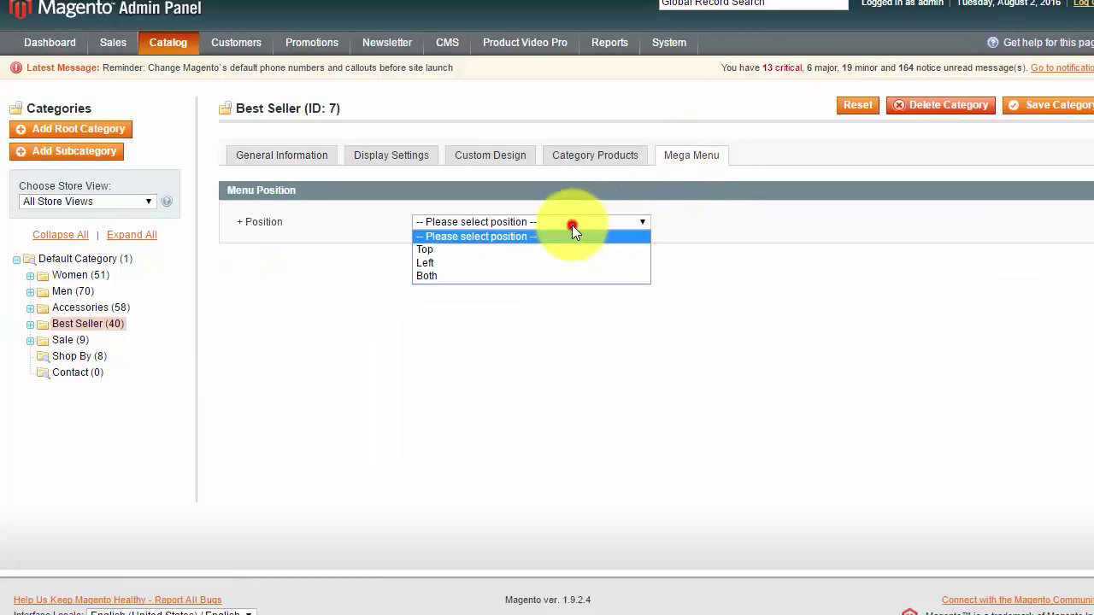
{"action": "left_click", "coordinate": [566, 251]}
{"action": "left_click", "coordinate": [552, 323]}
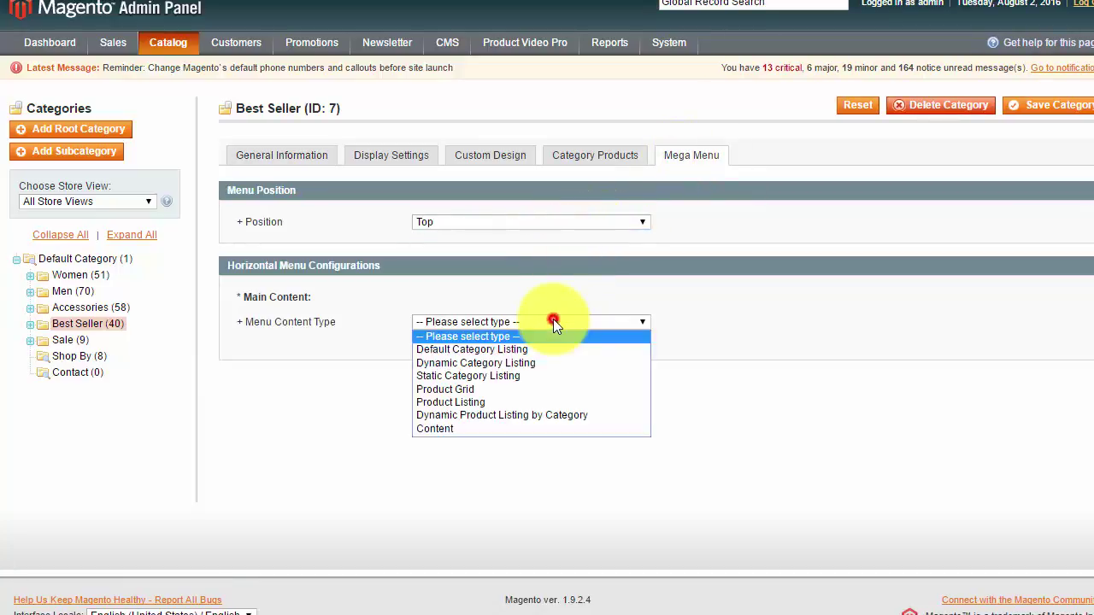
{"action": "left_click", "coordinate": [535, 389]}
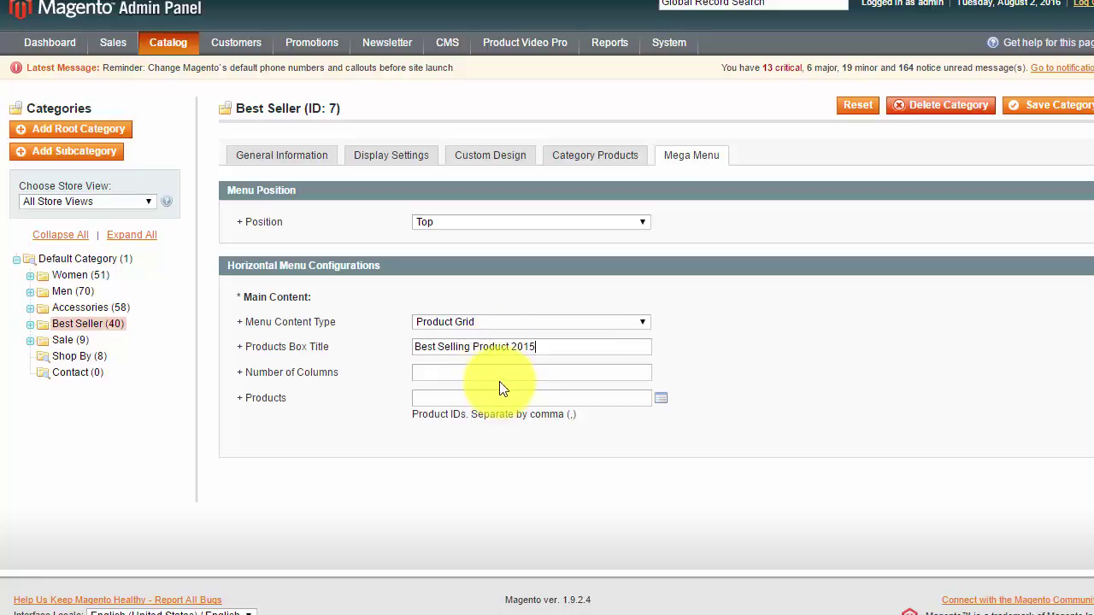
{"action": "left_click", "coordinate": [899, 370]}
- Select the ten products from Aviator Sunglasses (ID 337) through Body Wash (ID 378) for the Best Seller product grid
{"action": "left_click", "coordinate": [661, 398]}
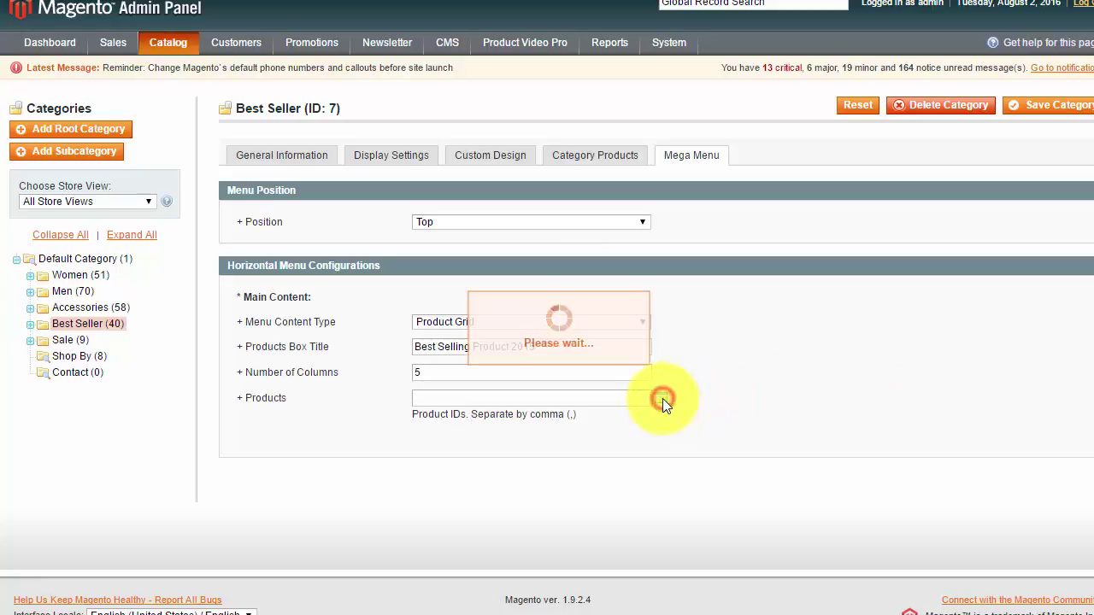
{"action": "scroll", "coordinate": [692, 349], "scroll_direction": "down", "scroll_amount": 5}
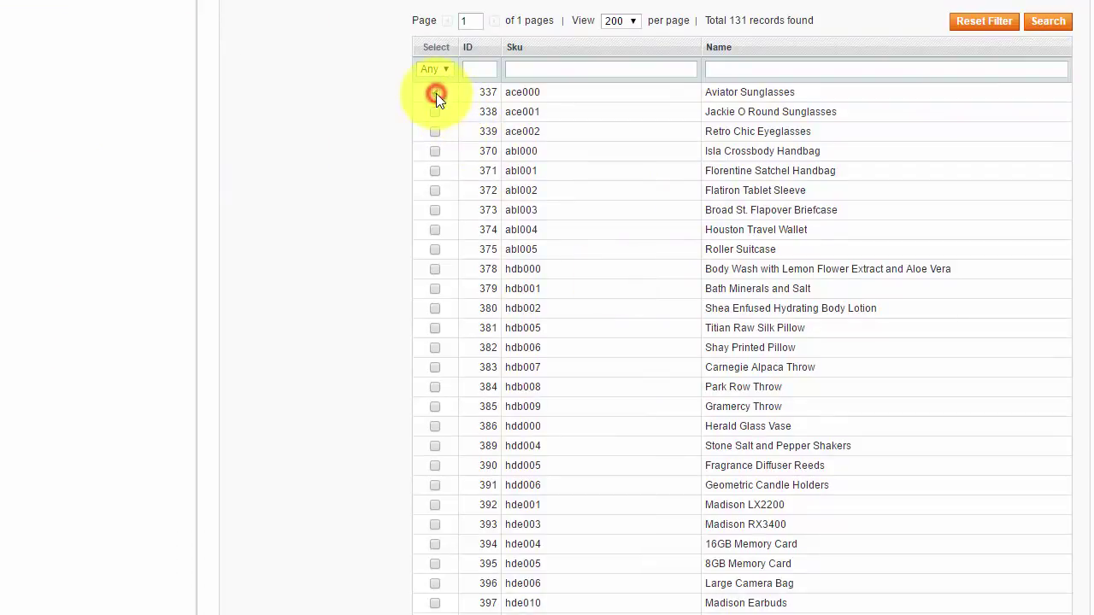
{"action": "left_click", "coordinate": [434, 170]}
{"action": "left_click", "coordinate": [435, 190]}
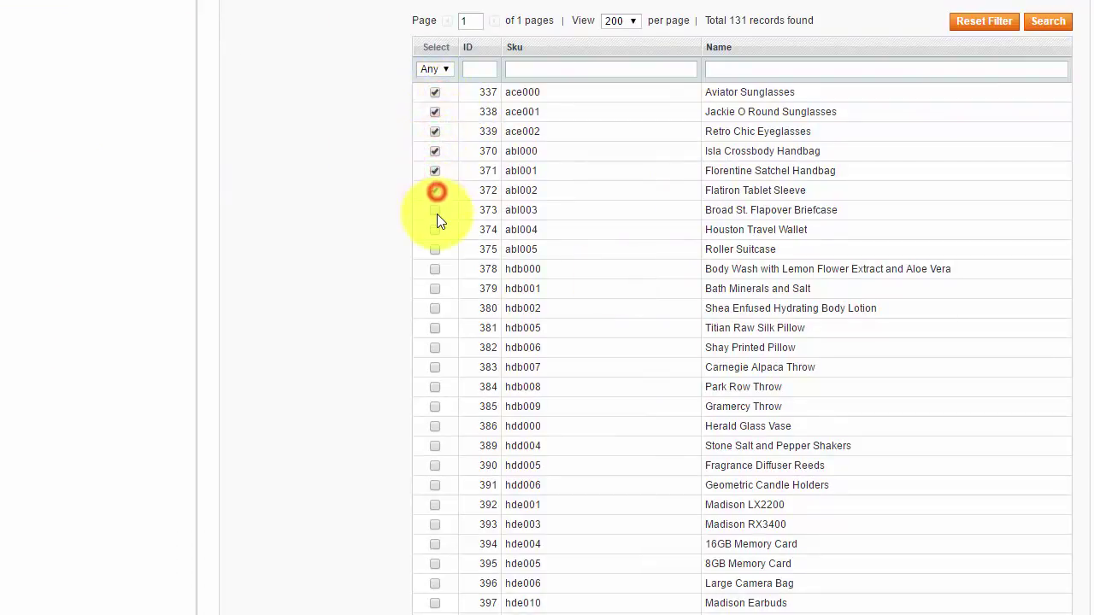
{"action": "left_click", "coordinate": [435, 269]}
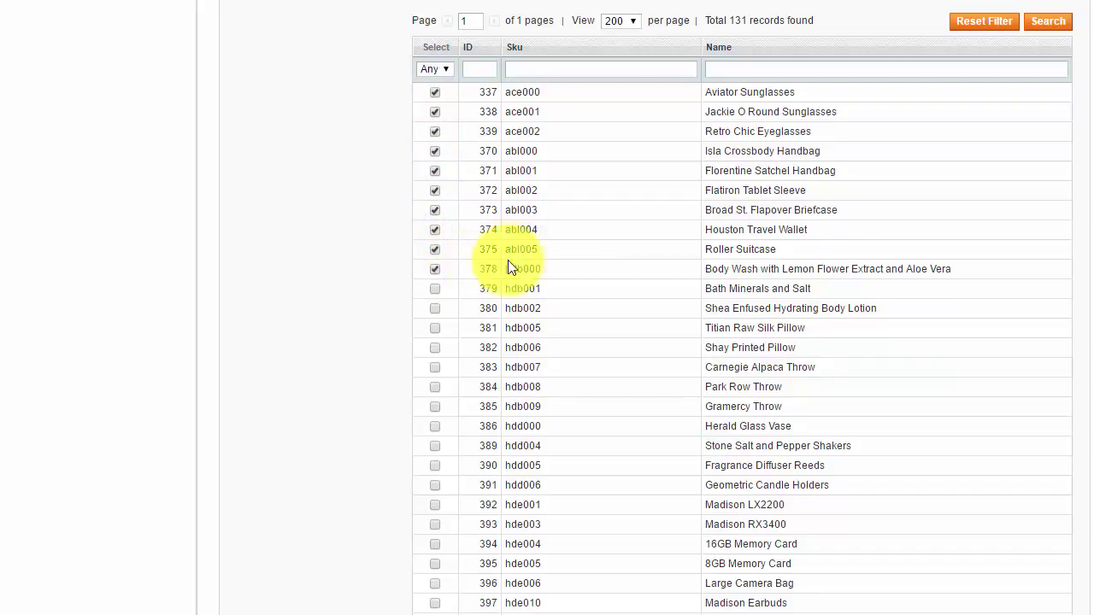
{"action": "scroll", "coordinate": [1079, 188], "scroll_direction": "up", "scroll_amount": 3}
{"action": "scroll", "coordinate": [1078, 234], "scroll_direction": "up", "scroll_amount": 2}
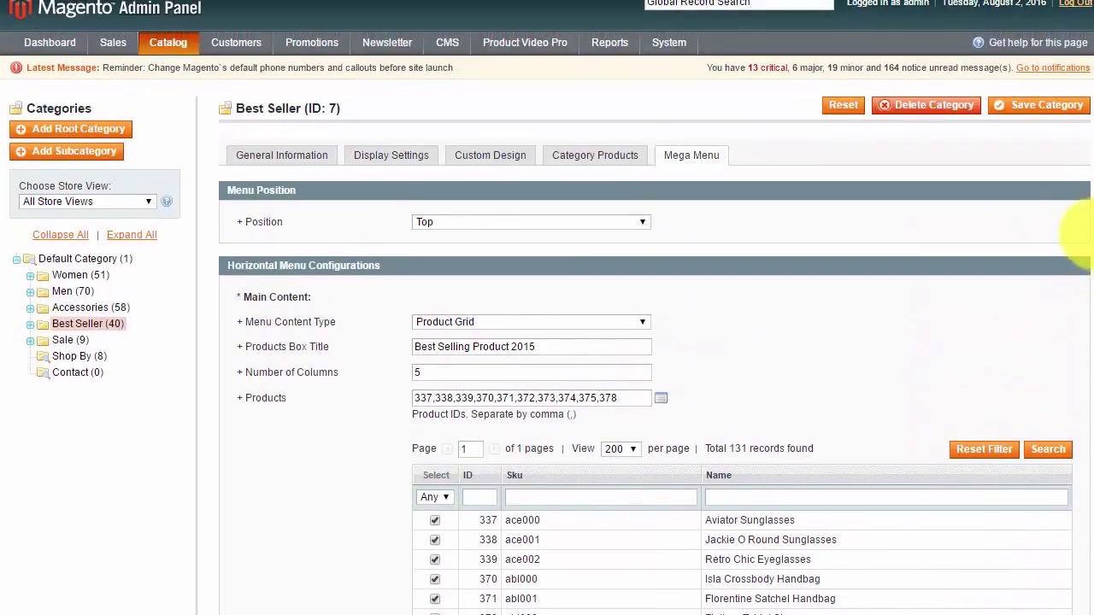
- Save the Best Seller category and view its Product Grid menu on the storefront
{"action": "left_click", "coordinate": [1034, 109]}
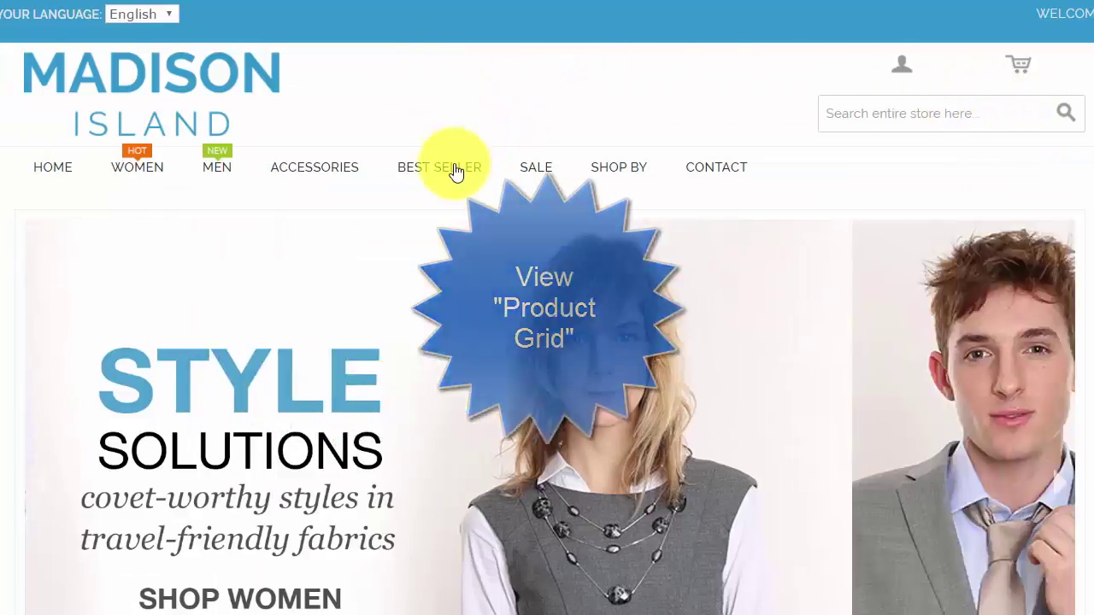
{"action": "left_click", "coordinate": [451, 167]}
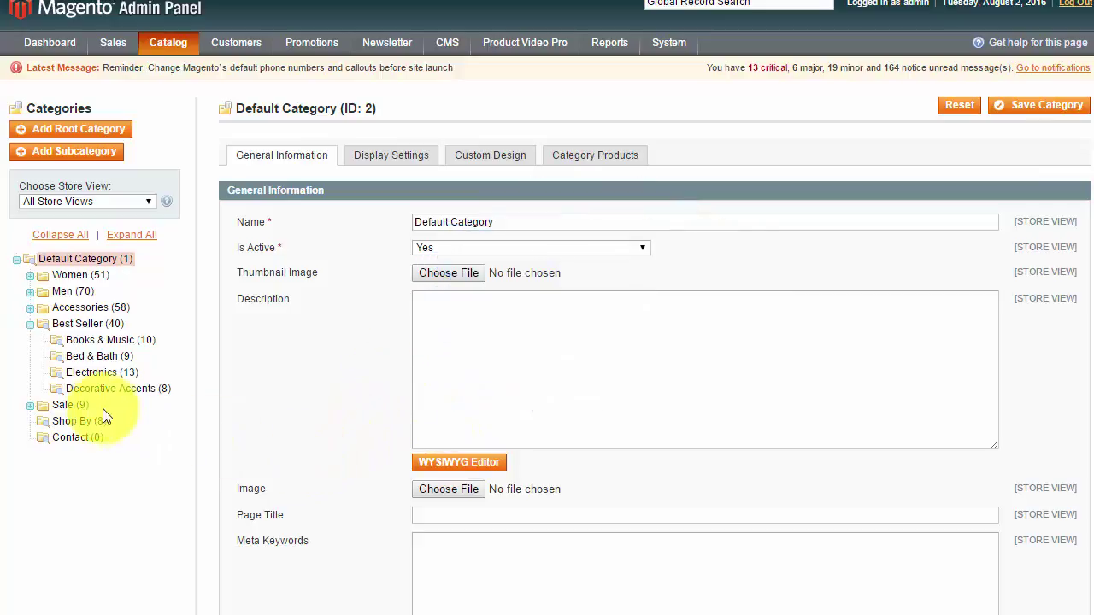
- Set the Sale category's Mega Menu to Position Top and Product Listing, titled Sale Product 2016, with product IDs 370–375 and 378–386
{"action": "left_click", "coordinate": [64, 406]}
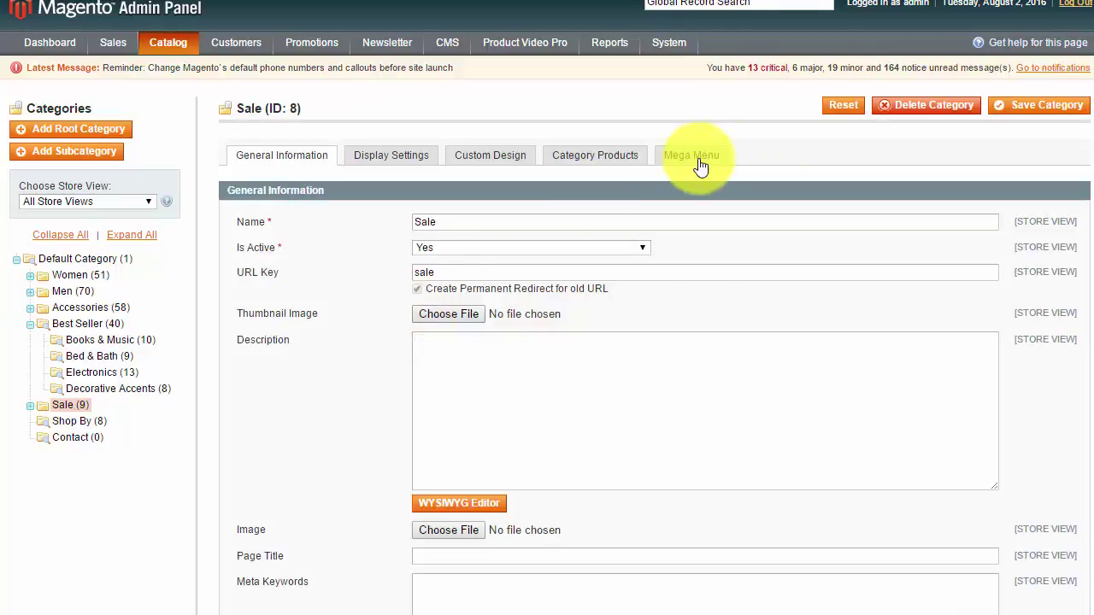
{"action": "left_click", "coordinate": [697, 161]}
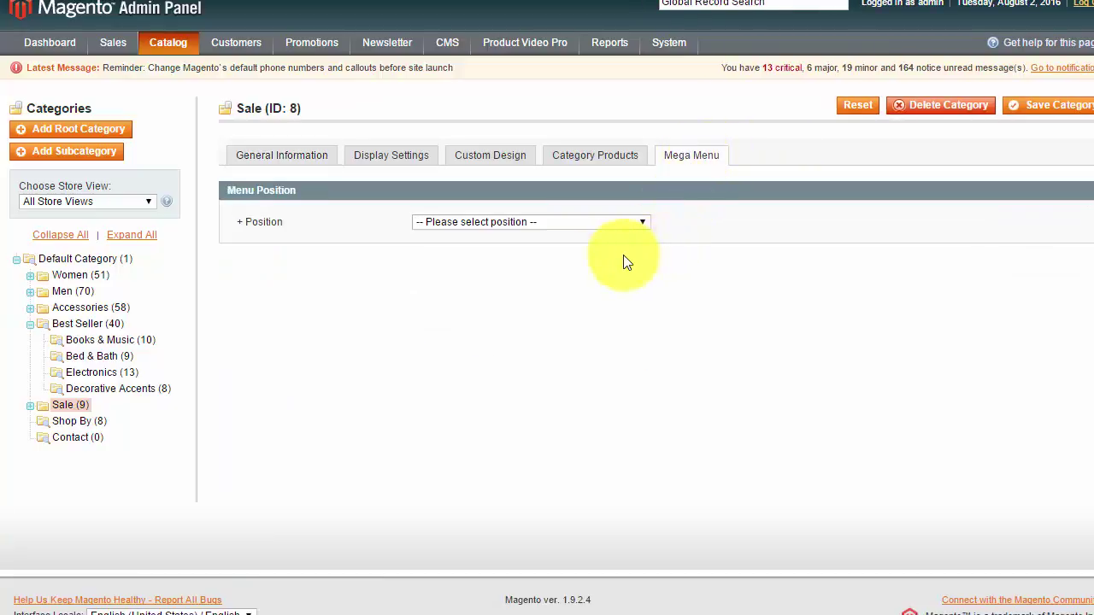
{"action": "left_click", "coordinate": [511, 224]}
{"action": "left_click", "coordinate": [517, 247]}
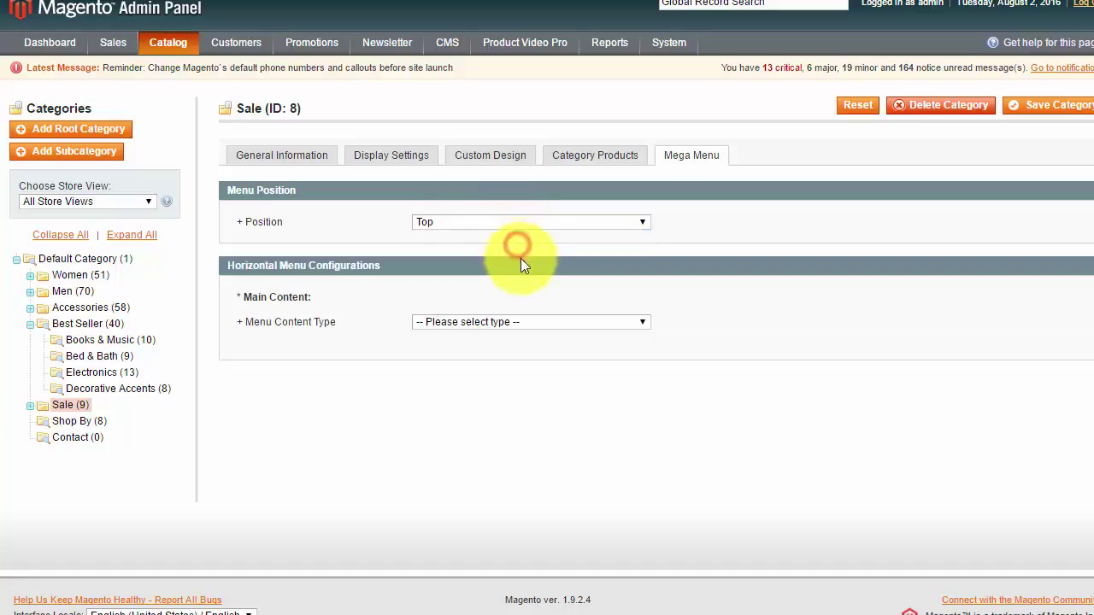
{"action": "left_click", "coordinate": [520, 324]}
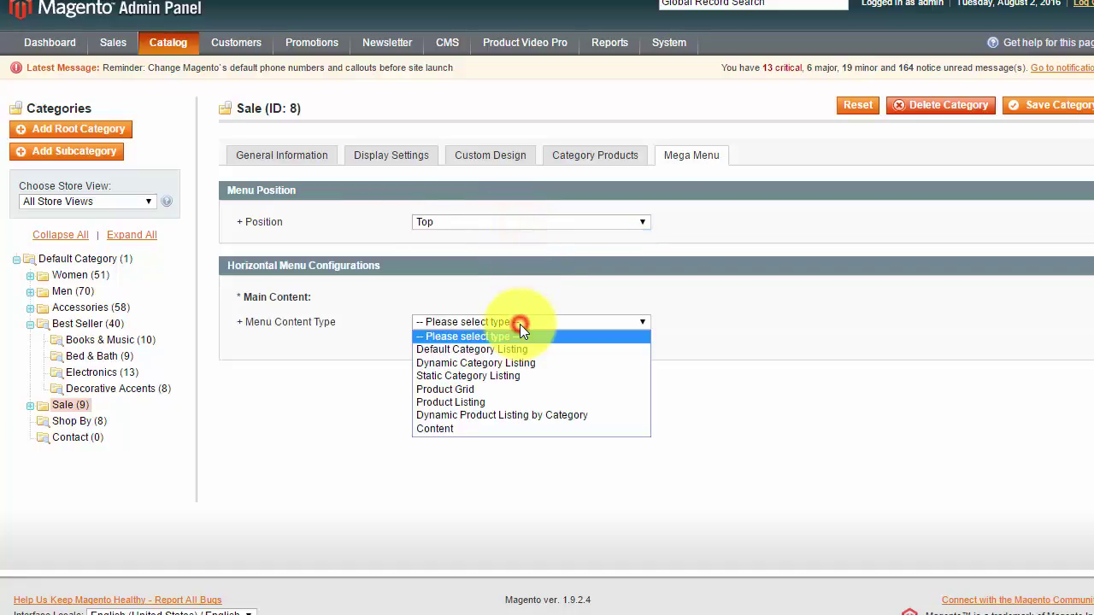
{"action": "key", "text": "Escape"}
{"action": "left_click", "coordinate": [516, 397]}
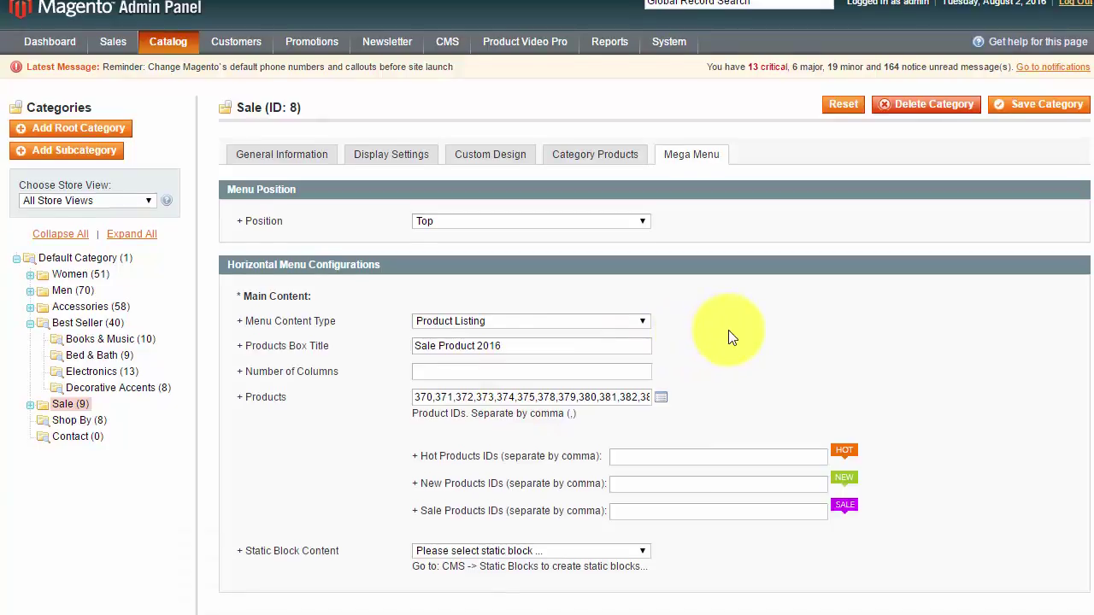
- Review which products are selected for the Sale menu in the product chooser, and close the chooser
{"action": "scroll", "coordinate": [683, 290], "scroll_direction": "down", "scroll_amount": 1}
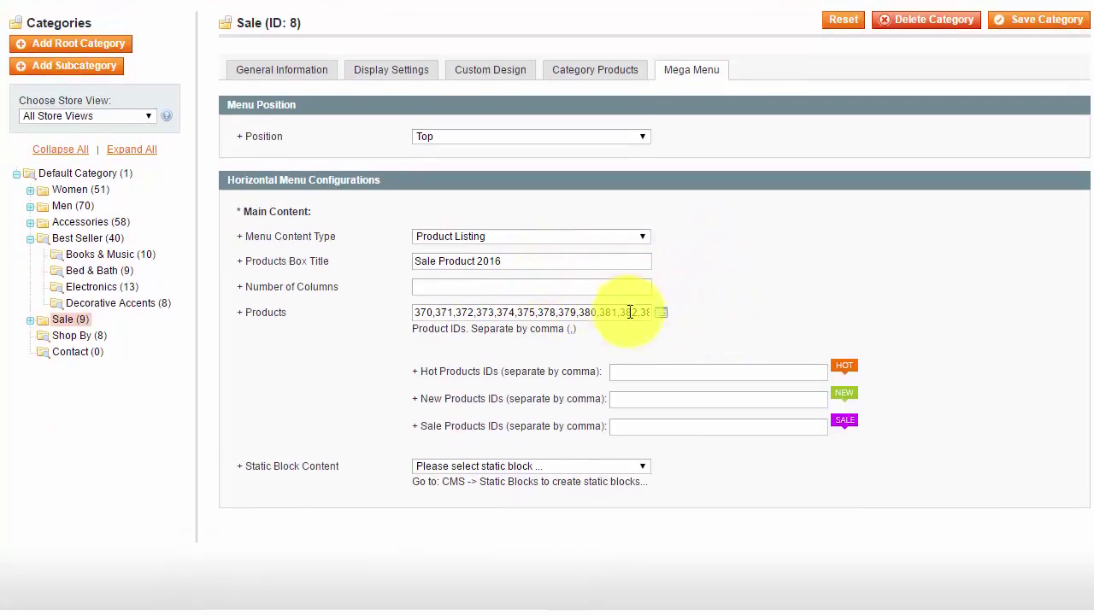
{"action": "left_click", "coordinate": [662, 312]}
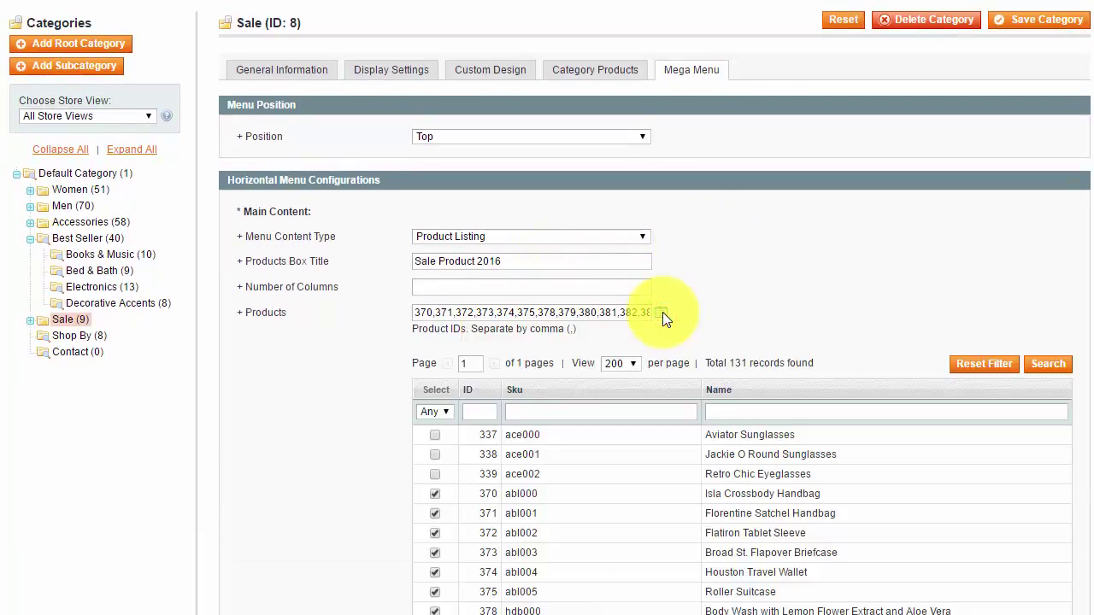
{"action": "scroll", "coordinate": [467, 489], "scroll_direction": "down", "scroll_amount": 2}
{"action": "scroll", "coordinate": [467, 489], "scroll_direction": "down", "scroll_amount": 3}
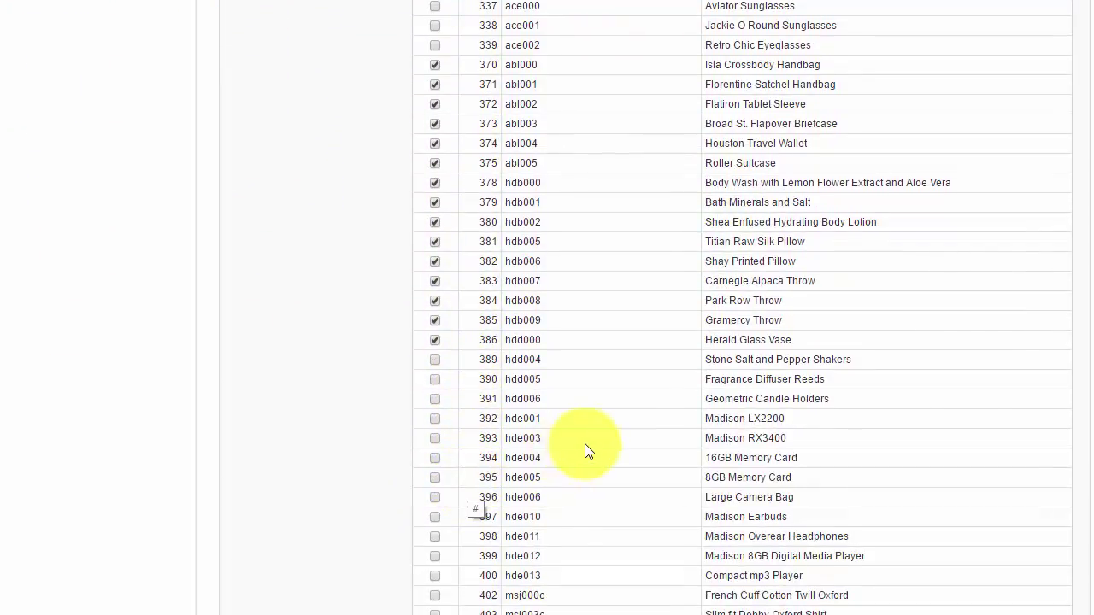
{"action": "scroll", "coordinate": [586, 447], "scroll_direction": "up", "scroll_amount": 3}
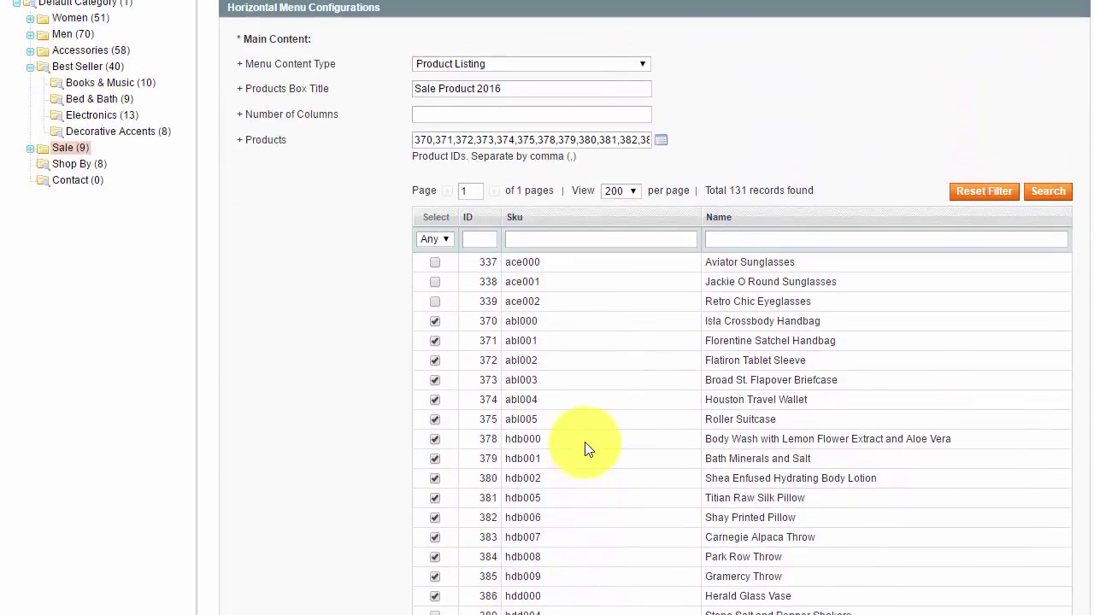
{"action": "left_click", "coordinate": [660, 140]}
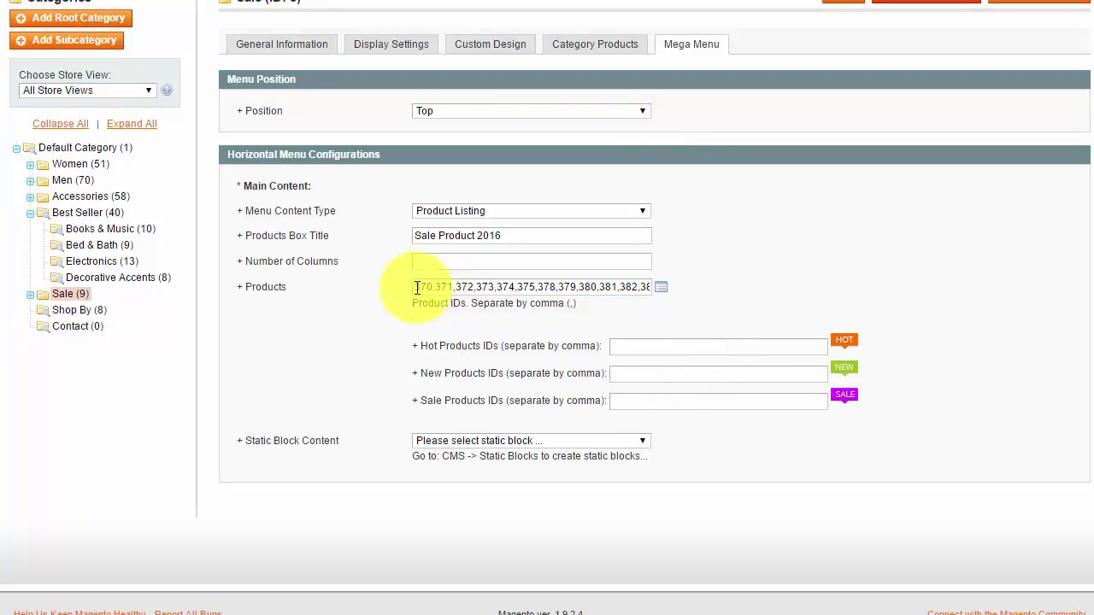
- Label products in the Sale menu by ID: Hot Products 370,371, New Products 374,375 and Sale Products 380,381,382
{"action": "left_click_drag", "start_coordinate": [425, 288], "coordinate": [456, 287]}
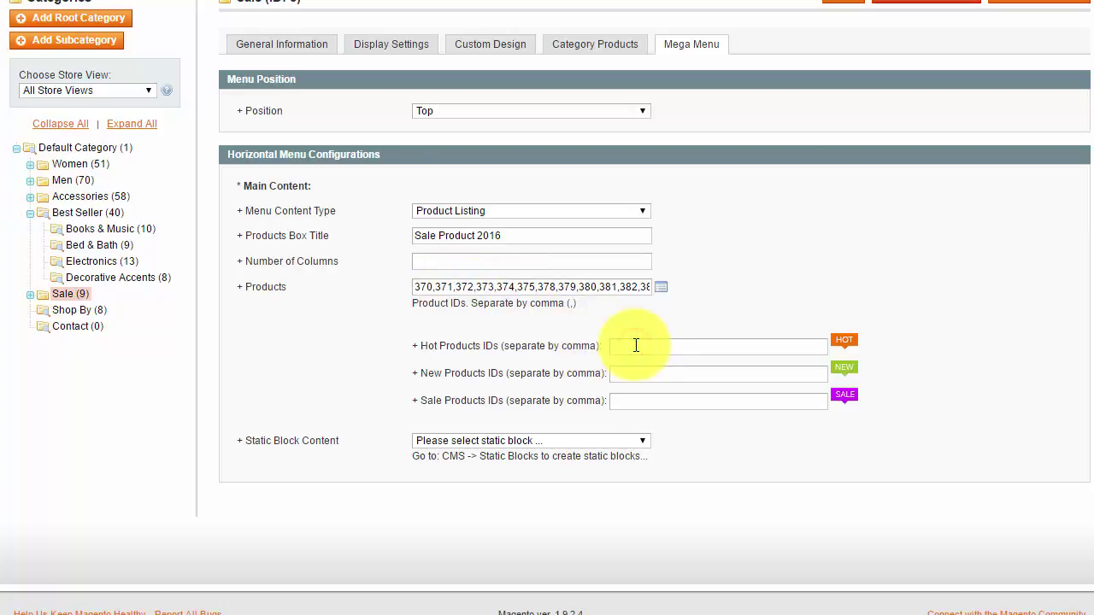
{"action": "left_click_drag", "start_coordinate": [500, 287], "coordinate": [532, 287]}
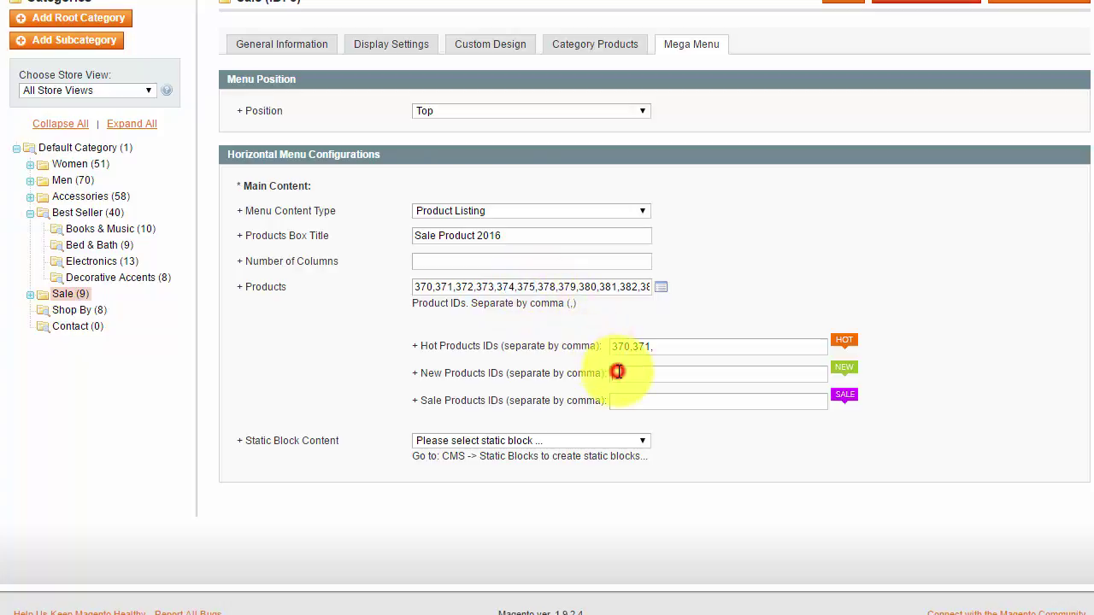
{"action": "left_click", "coordinate": [621, 400]}
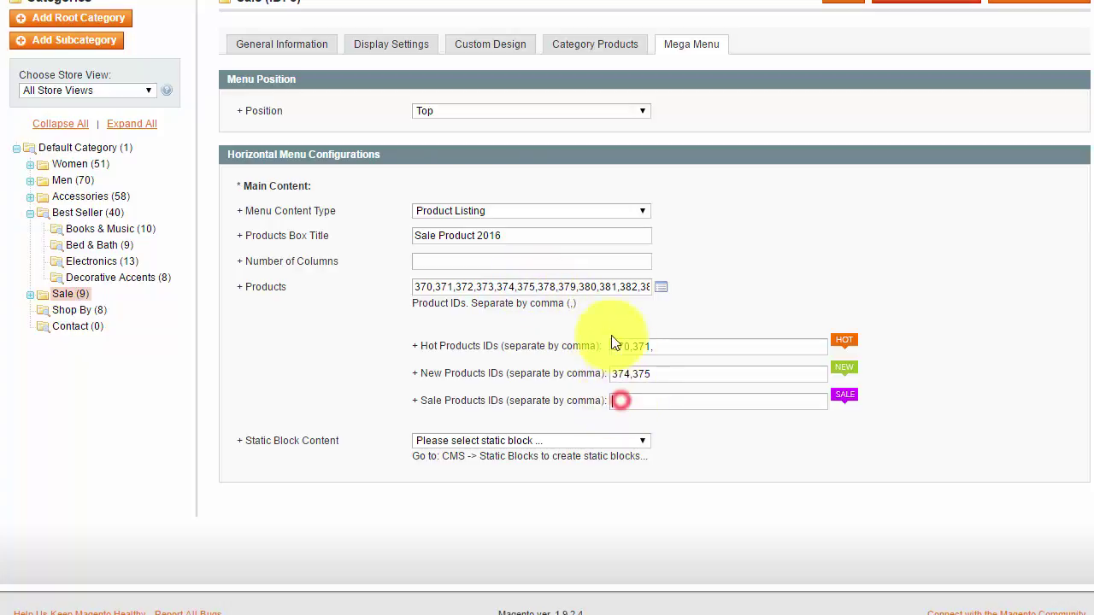
{"action": "left_click_drag", "start_coordinate": [579, 286], "coordinate": [620, 287]}
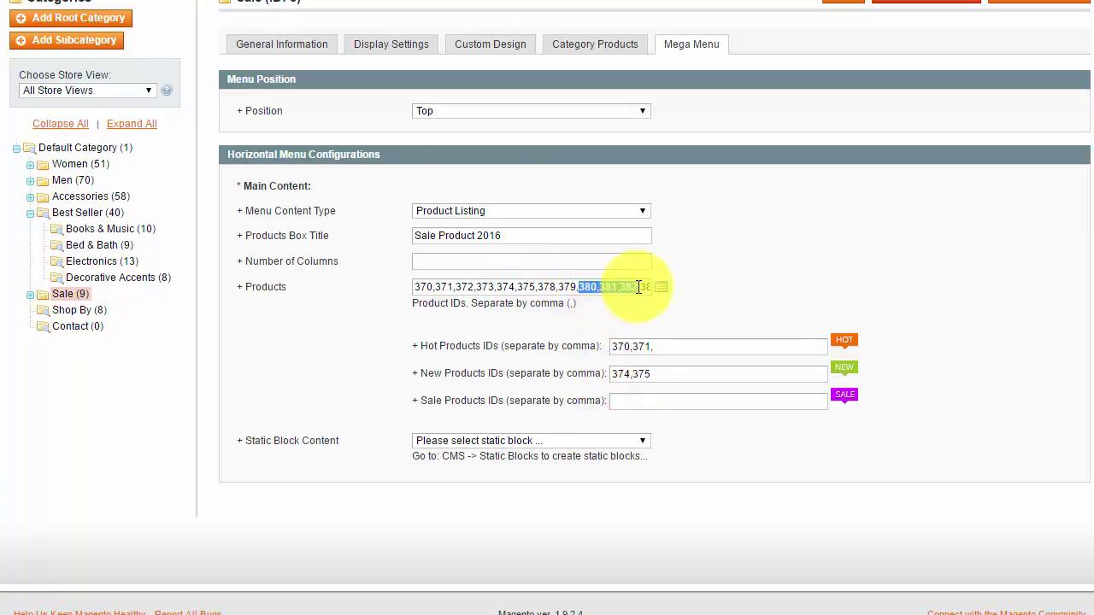
{"action": "left_click", "coordinate": [639, 408]}
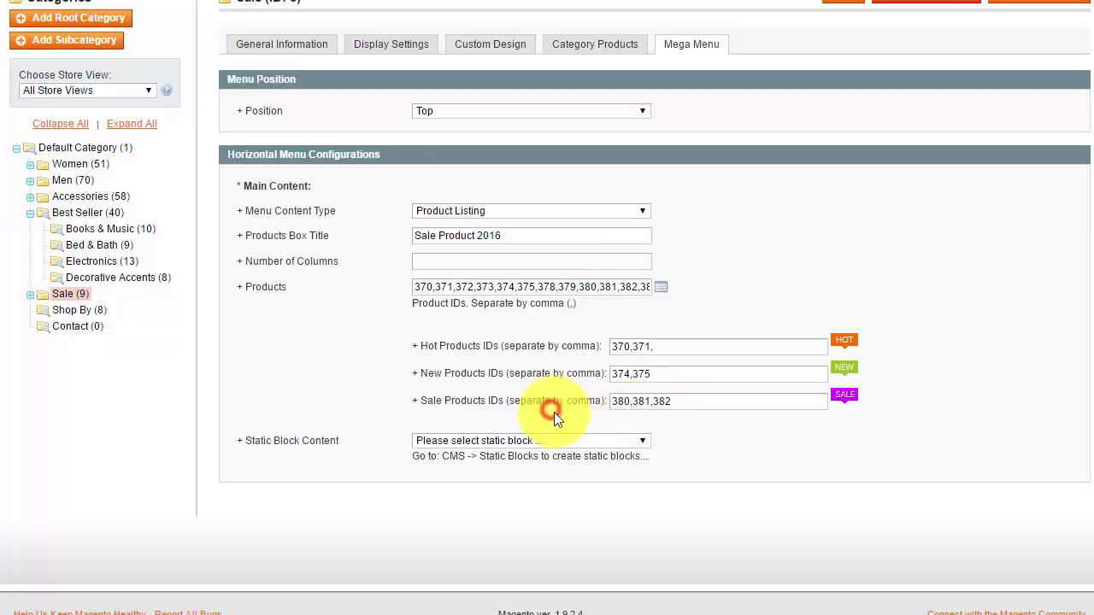
{"action": "left_click", "coordinate": [554, 440]}
{"action": "scroll", "coordinate": [549, 474], "scroll_direction": "down", "scroll_amount": 3}
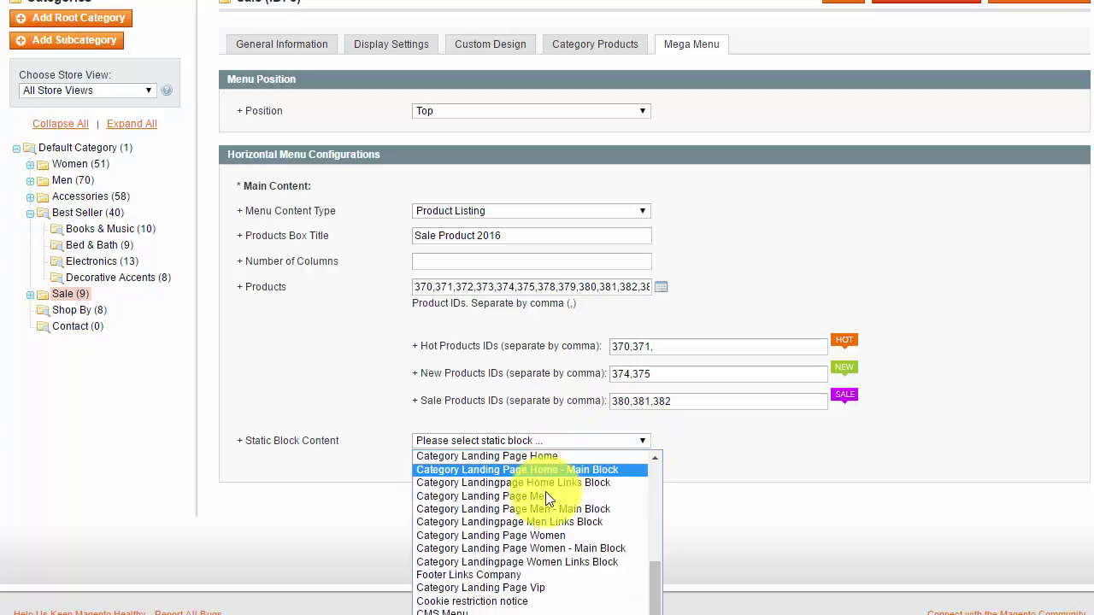
{"action": "left_click", "coordinate": [1079, 246]}
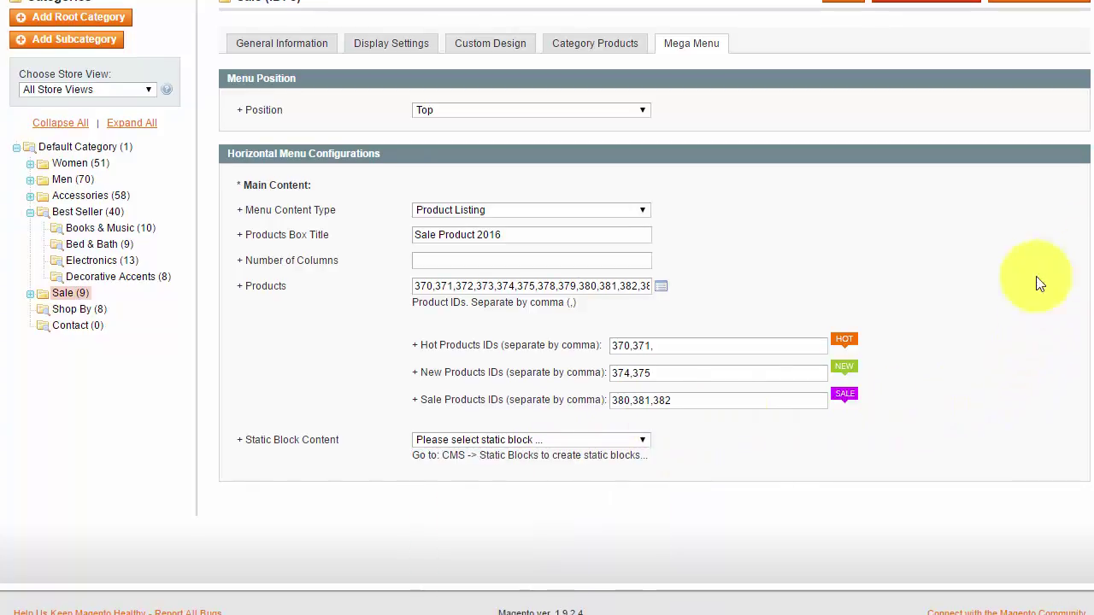
- Set the Sale menu's Static Block Content to image_2
{"action": "left_click", "coordinate": [569, 440]}
{"action": "scroll", "coordinate": [492, 589], "scroll_direction": "down", "scroll_amount": 3}
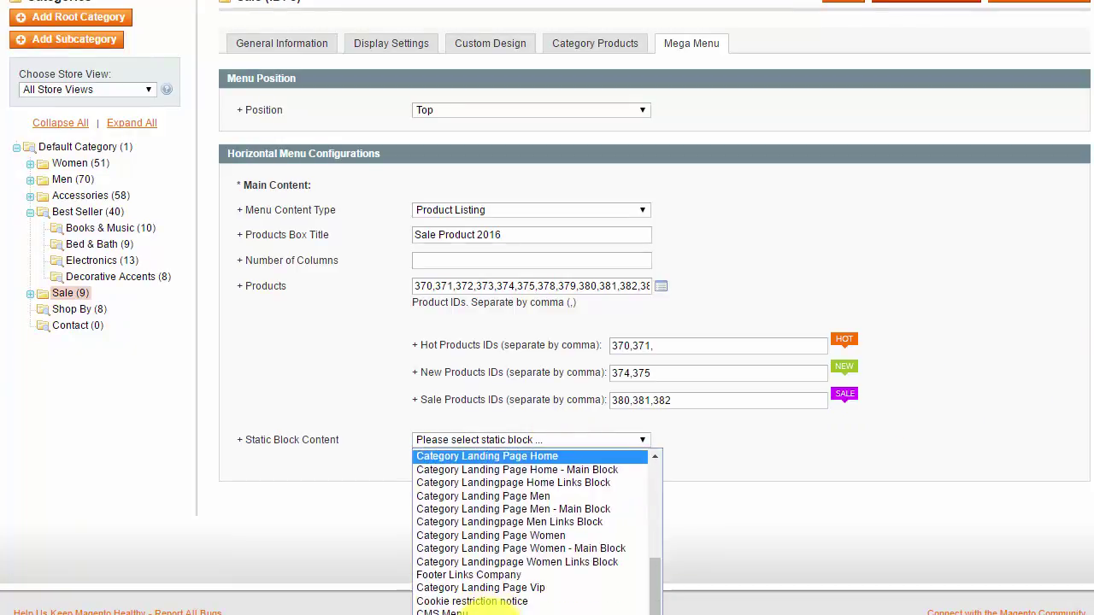
{"action": "left_click", "coordinate": [508, 525]}
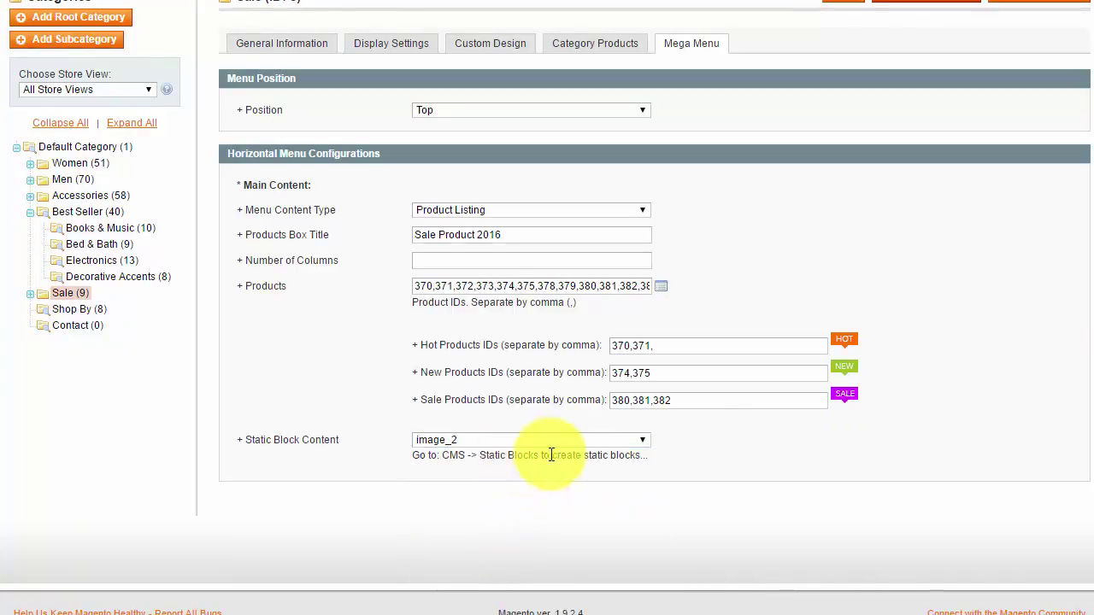
- Save the Sale category and check its product listing menu on the storefront
{"action": "scroll", "coordinate": [1028, 178], "scroll_direction": "up", "scroll_amount": 3}
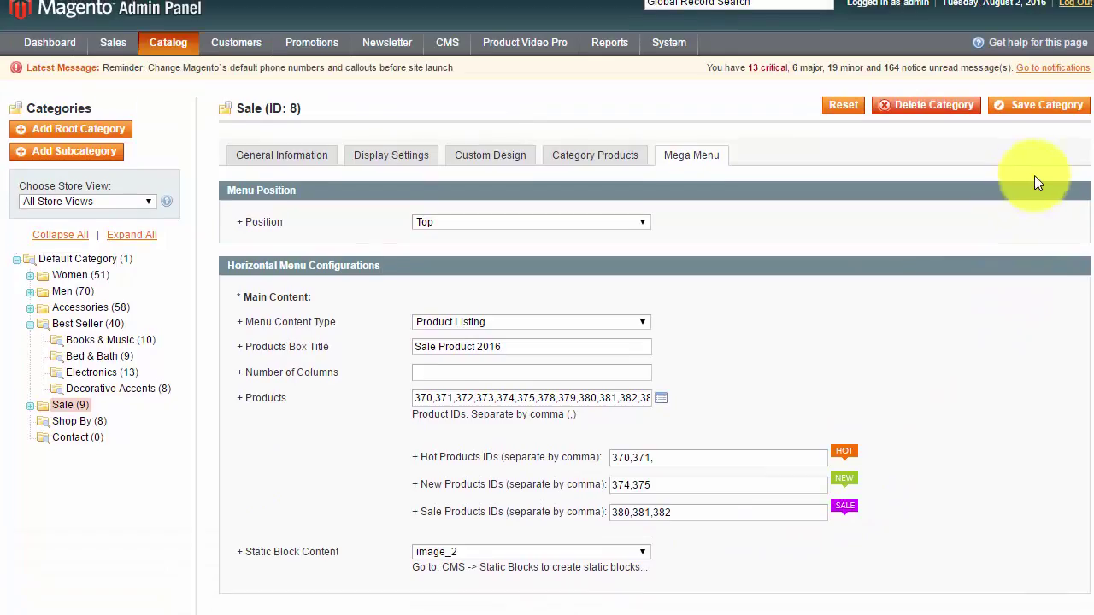
{"action": "left_click", "coordinate": [1040, 109]}
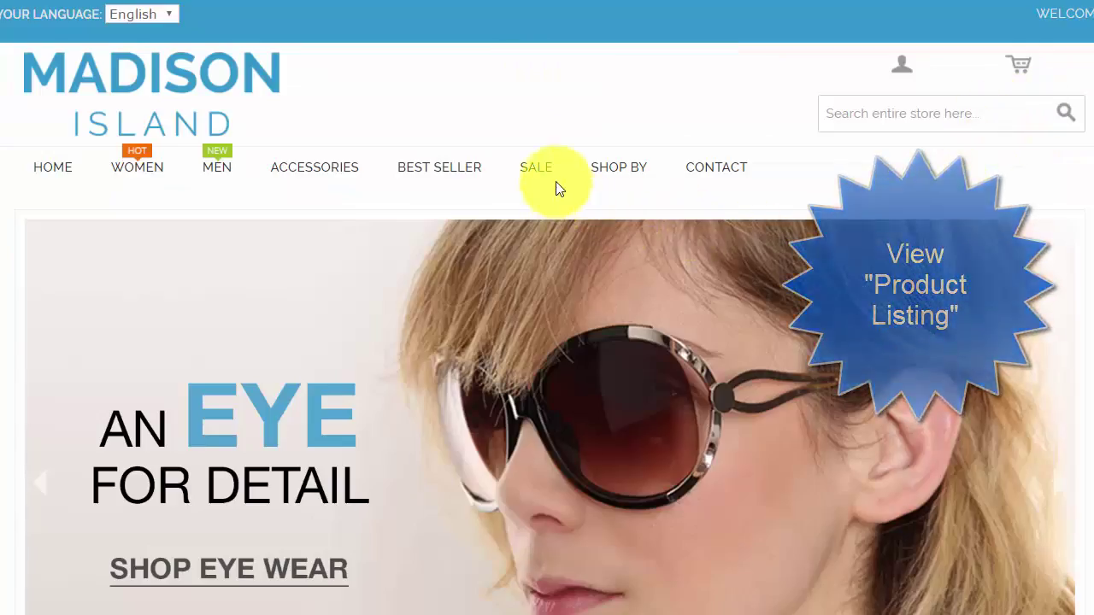
{"action": "mouse_move", "coordinate": [551, 171]}
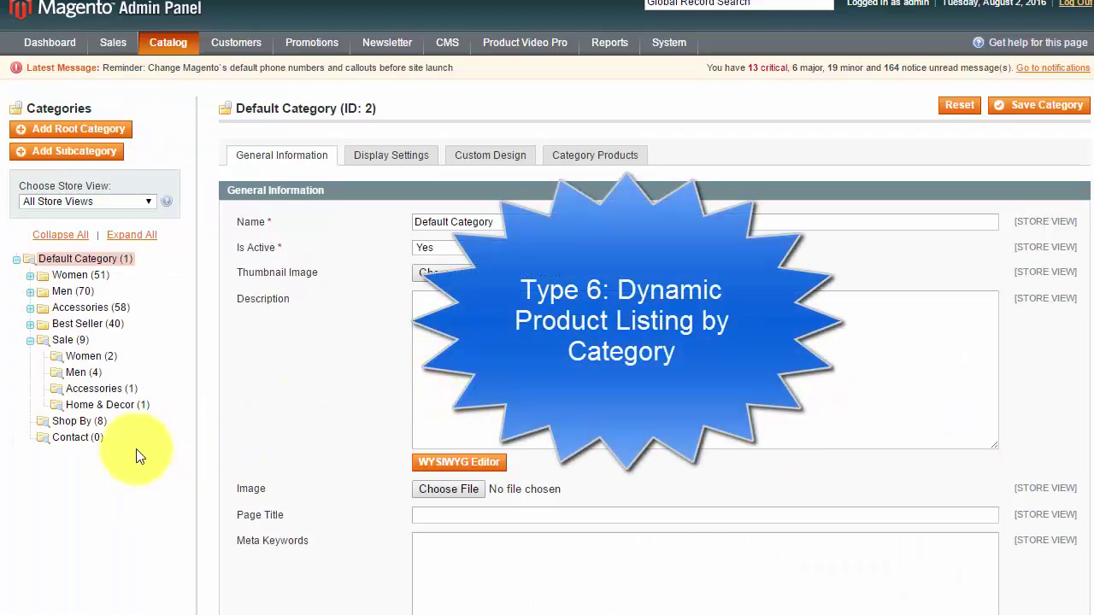
- Set the Shop By category's Mega Menu to Position Top and Dynamic Product Listing by Category, with 4 columns
{"action": "left_click", "coordinate": [79, 424]}
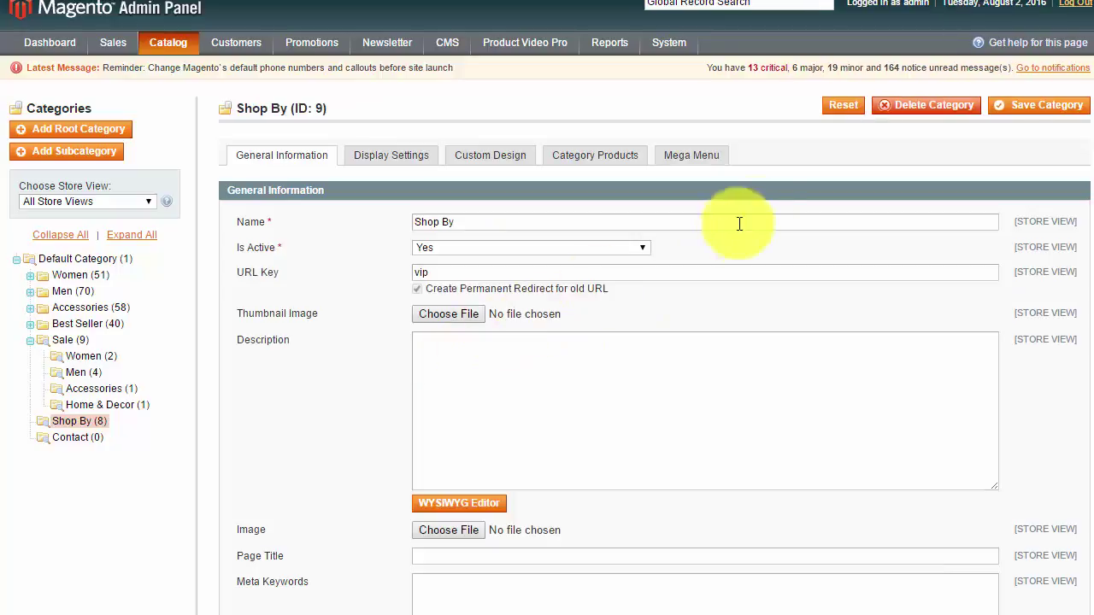
{"action": "left_click", "coordinate": [692, 158]}
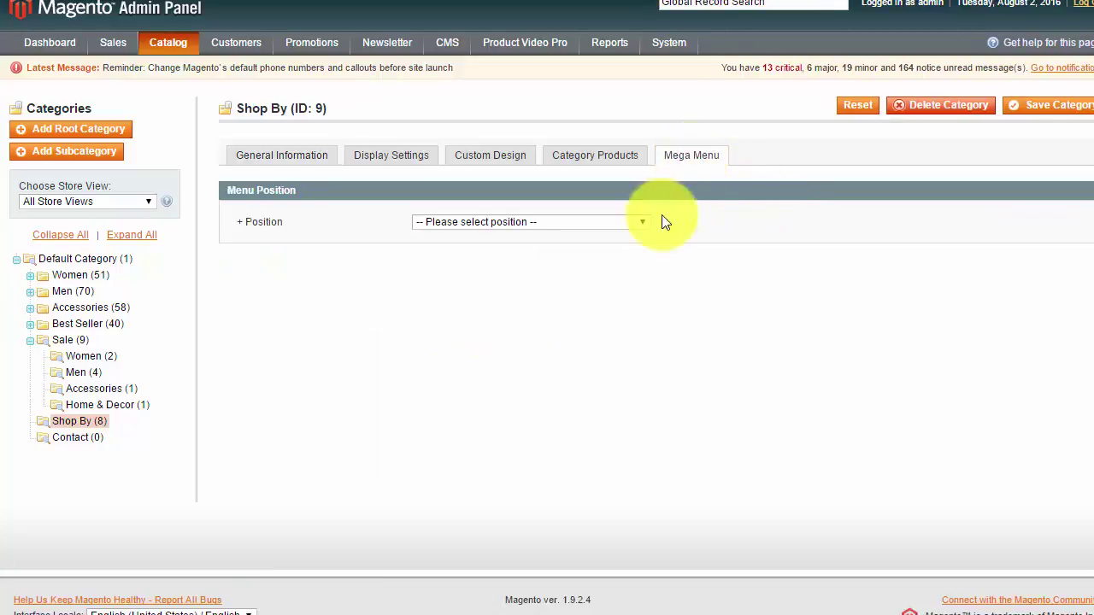
{"action": "left_click", "coordinate": [550, 222]}
{"action": "left_click", "coordinate": [543, 248]}
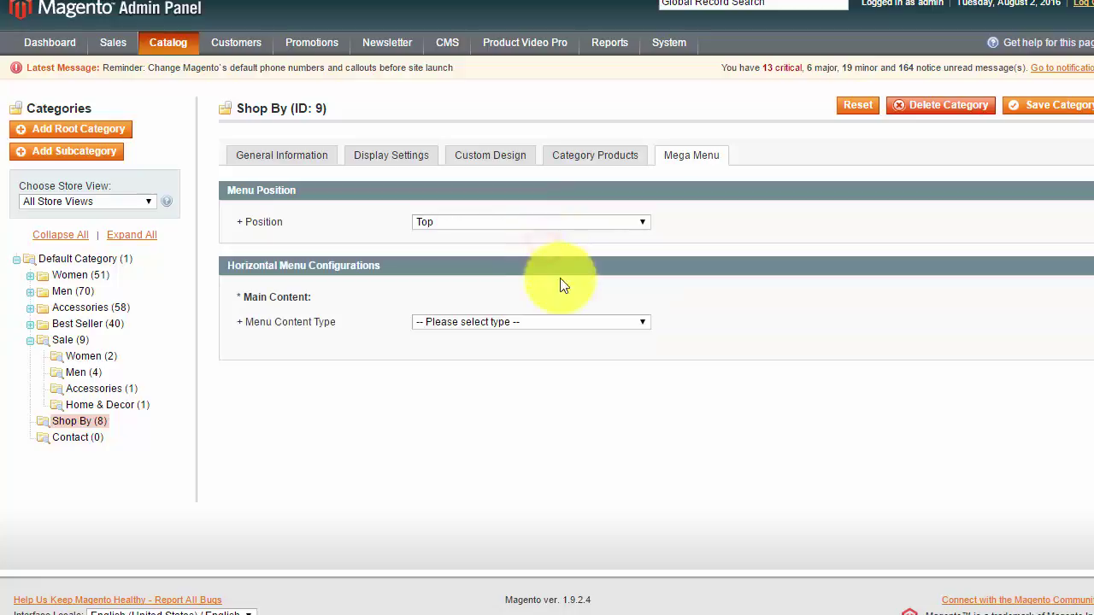
{"action": "left_click", "coordinate": [558, 321]}
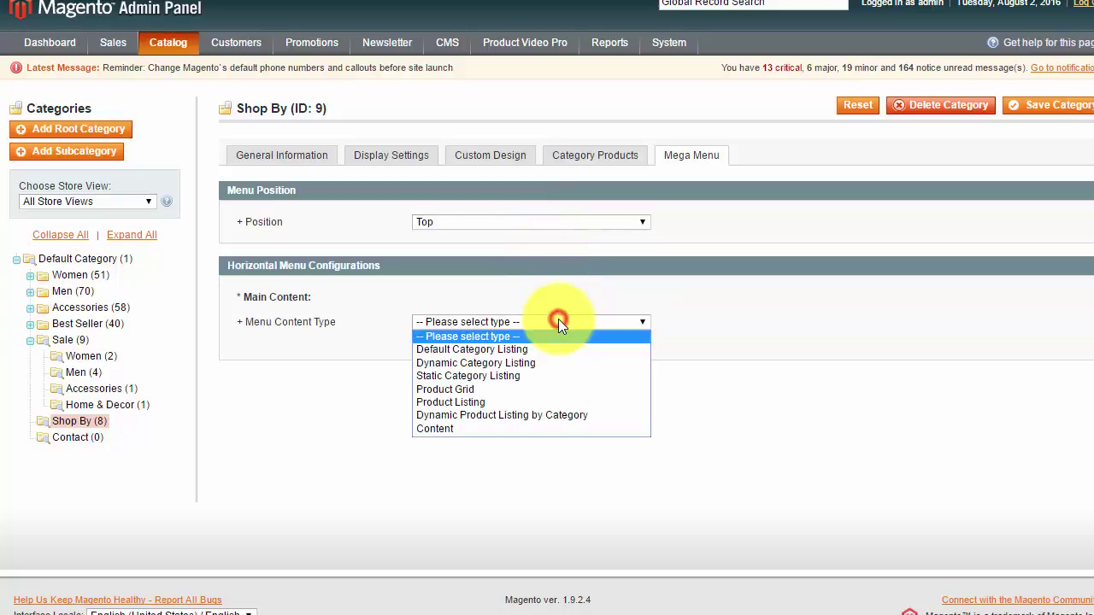
{"action": "left_click", "coordinate": [525, 416]}
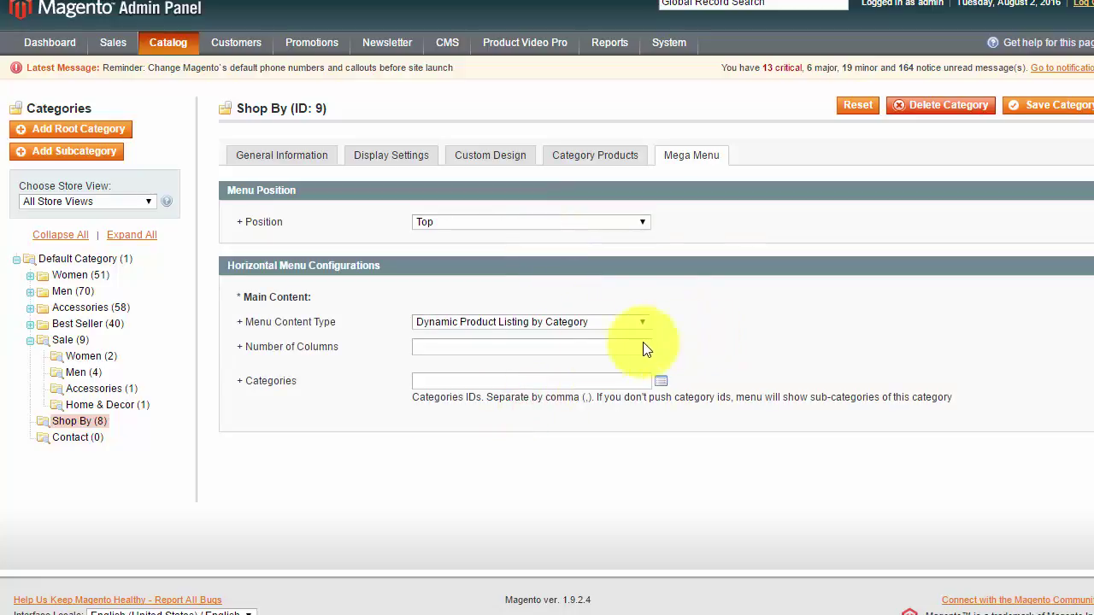
{"action": "left_click", "coordinate": [535, 346]}
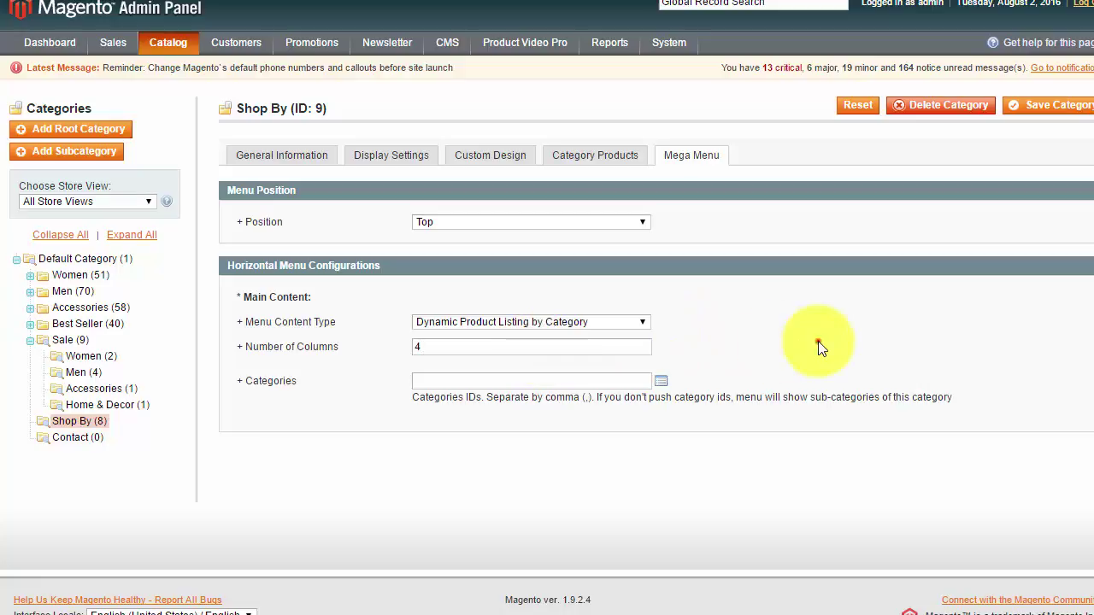
- Choose Blazers, Eyewear, Jewelry, Luggages and Decorative Accents as the Shop By menu's categories, and save the category
{"action": "left_click", "coordinate": [661, 379]}
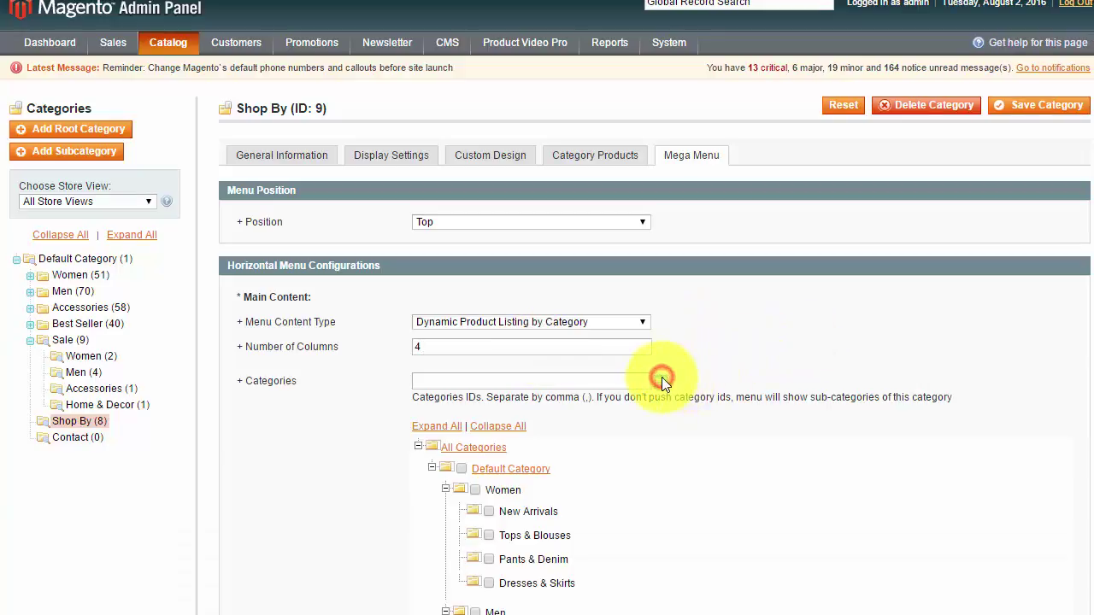
{"action": "scroll", "coordinate": [769, 328], "scroll_direction": "down", "scroll_amount": 5}
{"action": "scroll", "coordinate": [786, 338], "scroll_direction": "up", "scroll_amount": 1}
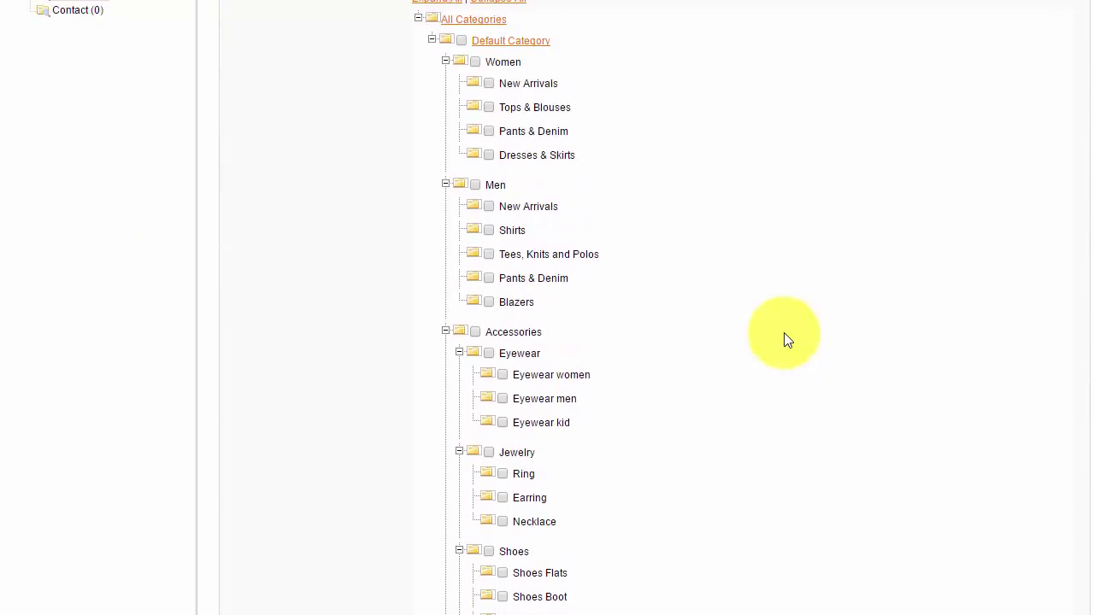
{"action": "left_click", "coordinate": [489, 302]}
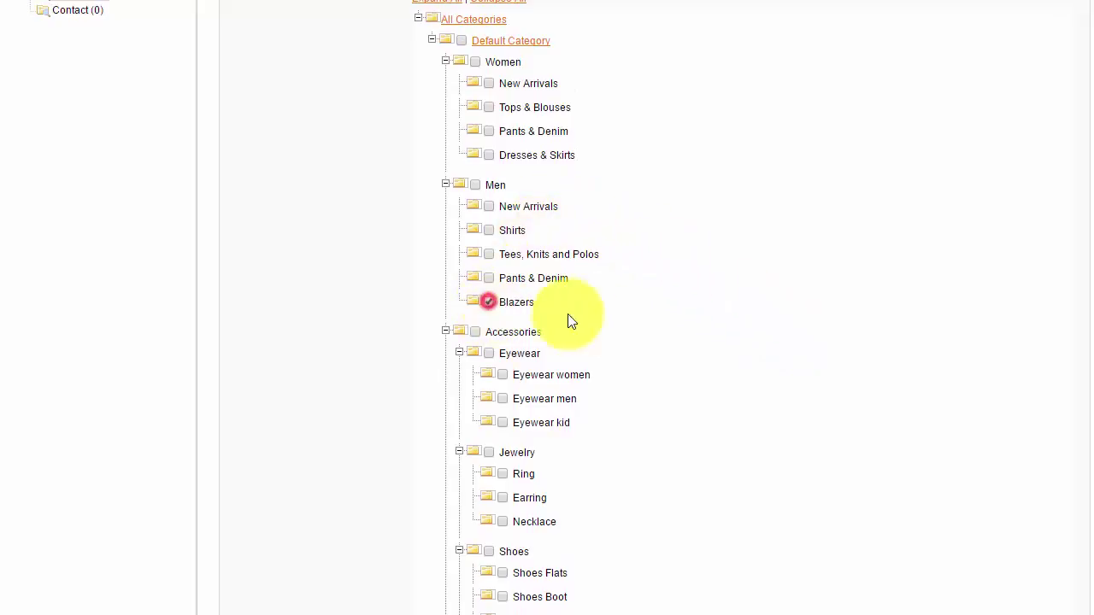
{"action": "scroll", "coordinate": [735, 308], "scroll_direction": "down", "scroll_amount": 2}
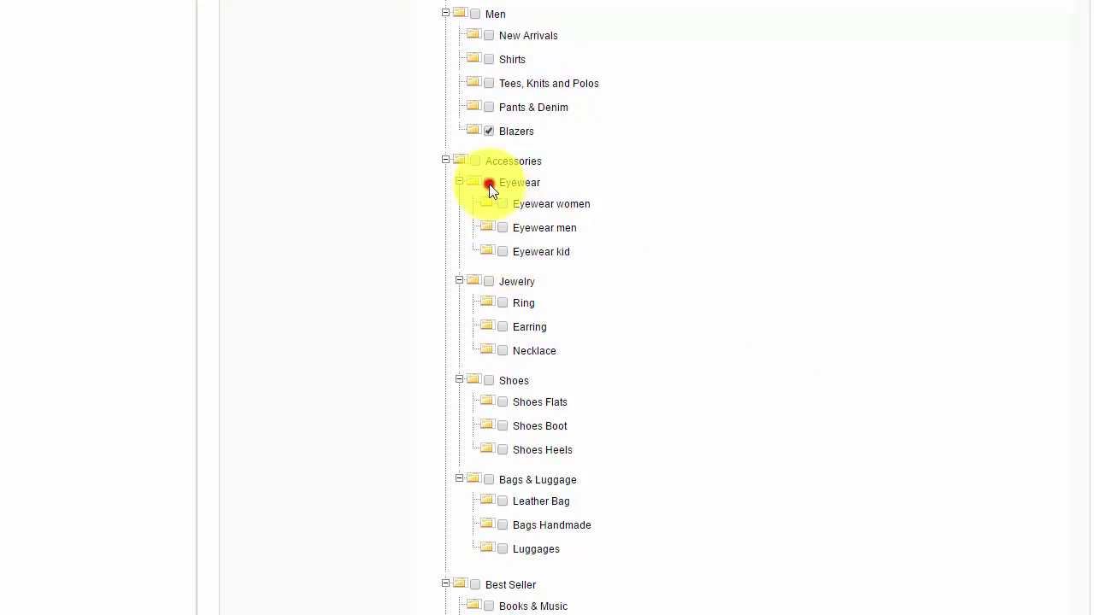
{"action": "left_click", "coordinate": [489, 183]}
{"action": "left_click", "coordinate": [488, 282]}
{"action": "scroll", "coordinate": [695, 364], "scroll_direction": "down", "scroll_amount": 3}
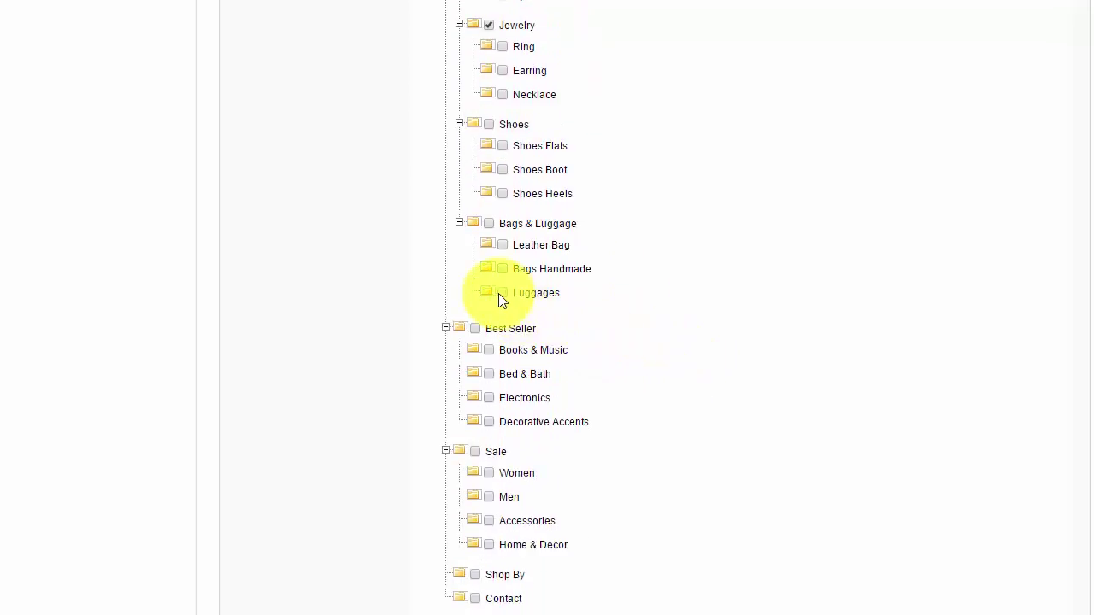
{"action": "left_click", "coordinate": [501, 293]}
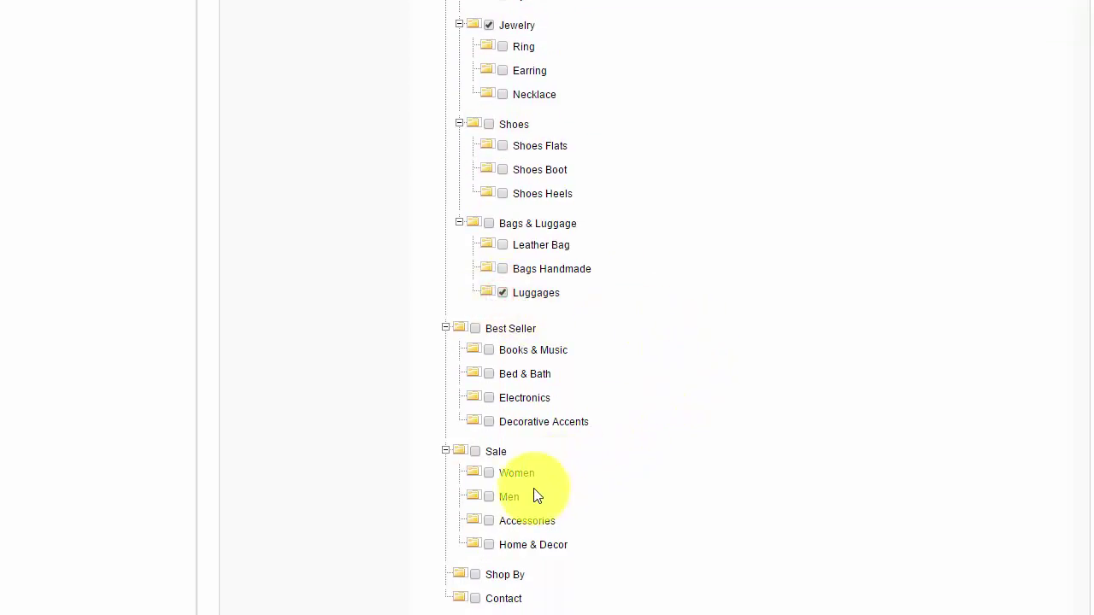
{"action": "scroll", "coordinate": [690, 413], "scroll_direction": "down", "scroll_amount": 1}
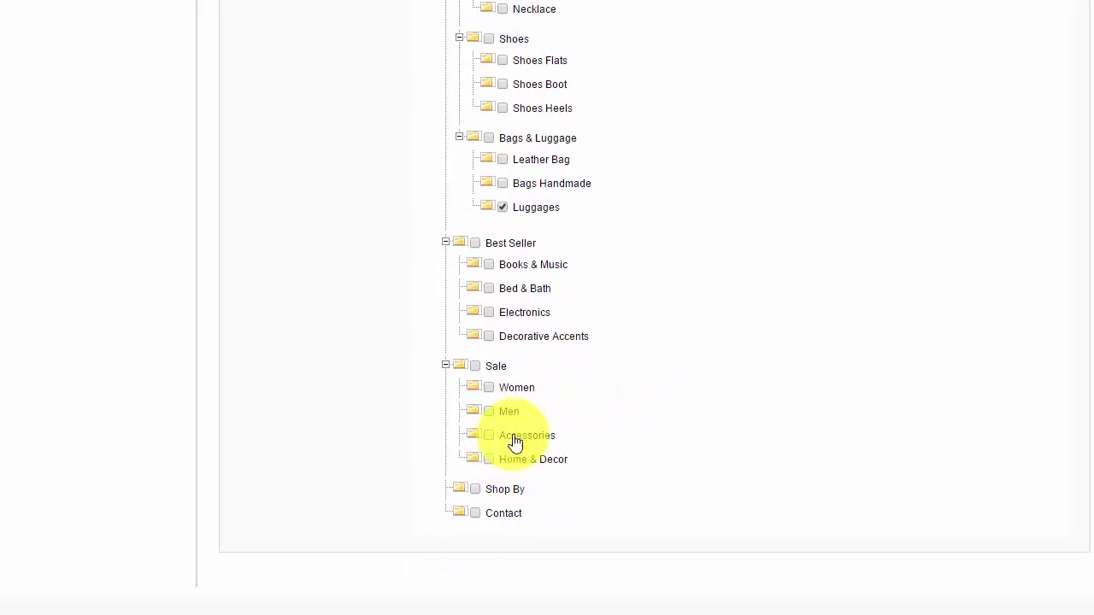
{"action": "left_click", "coordinate": [492, 337]}
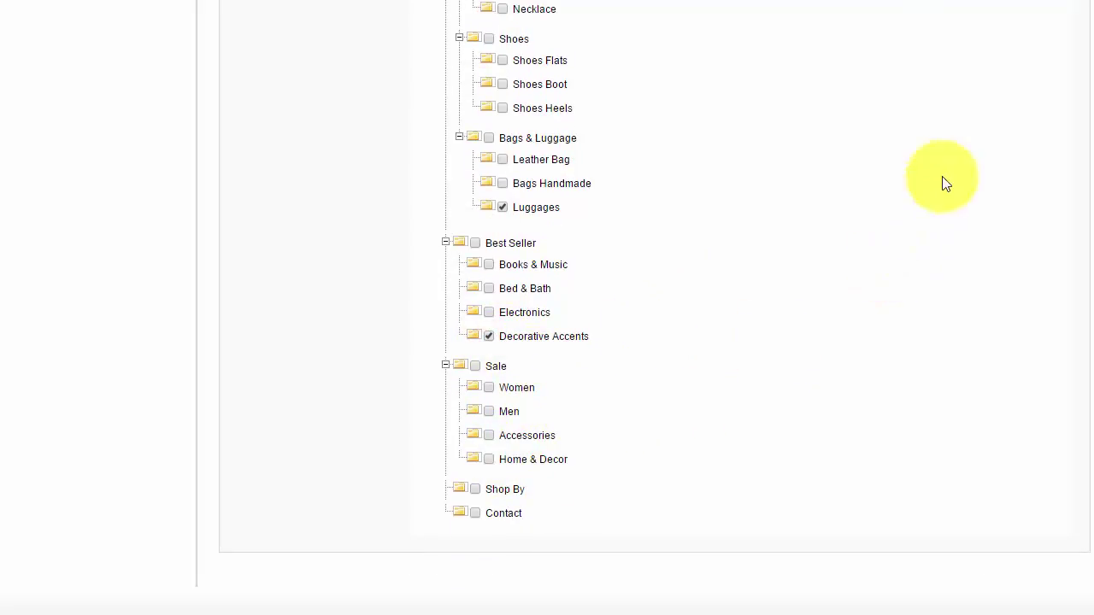
{"action": "scroll", "coordinate": [1035, 100], "scroll_direction": "up", "scroll_amount": 8}
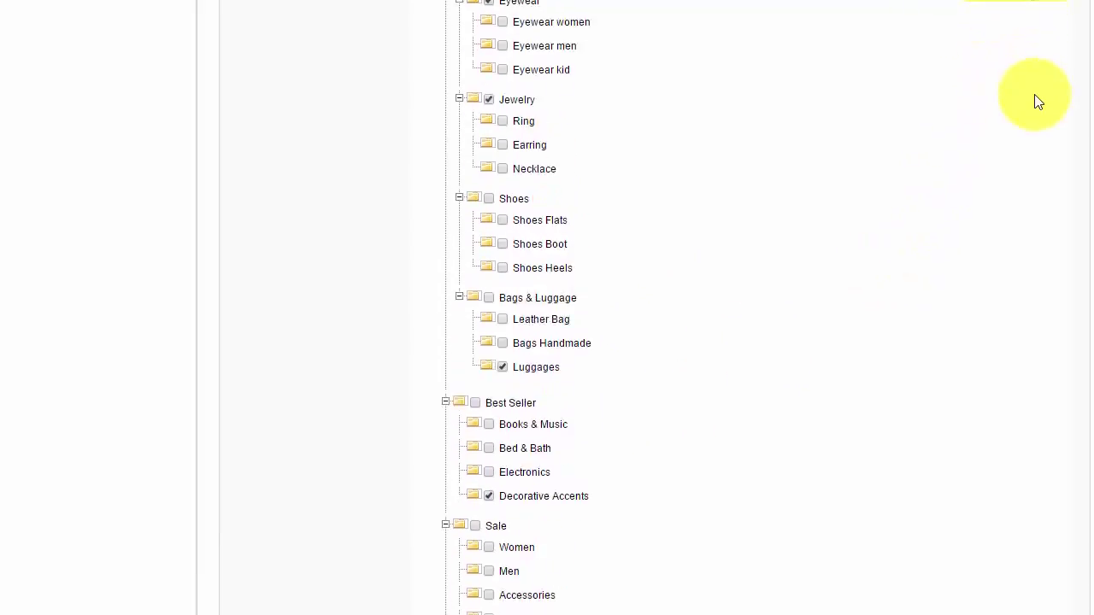
{"action": "scroll", "coordinate": [1034, 151], "scroll_direction": "up", "scroll_amount": 2}
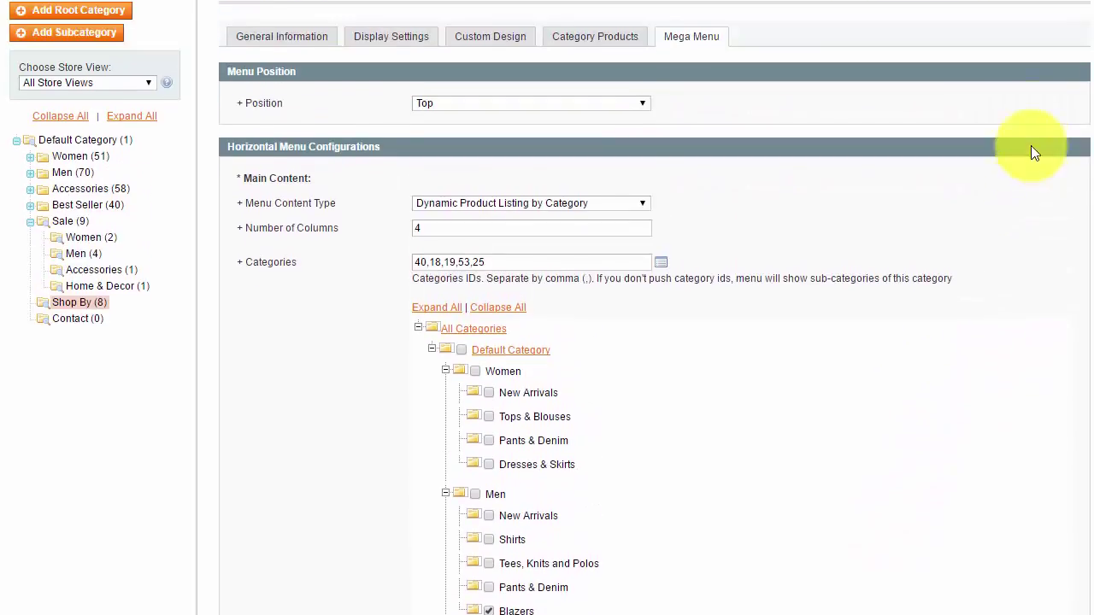
{"action": "left_click", "coordinate": [1035, 33]}
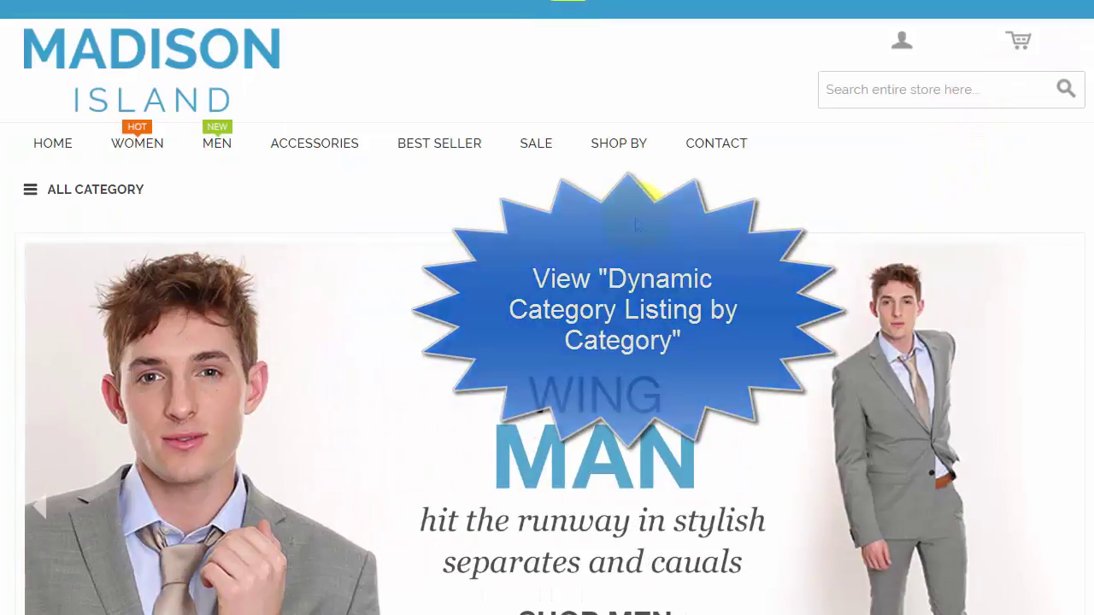
- Examine the products that the storefront's Shop By menu lists under Eyewear, Blazers, Luggages and Decorative Accents
{"action": "mouse_move", "coordinate": [605, 146]}
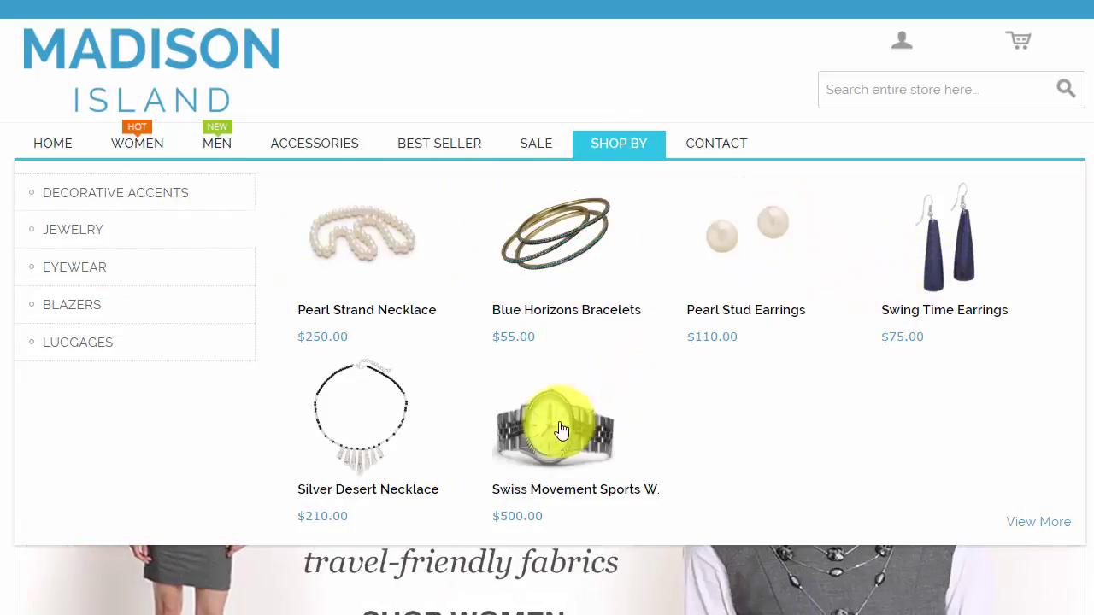
{"action": "left_click", "coordinate": [209, 266]}
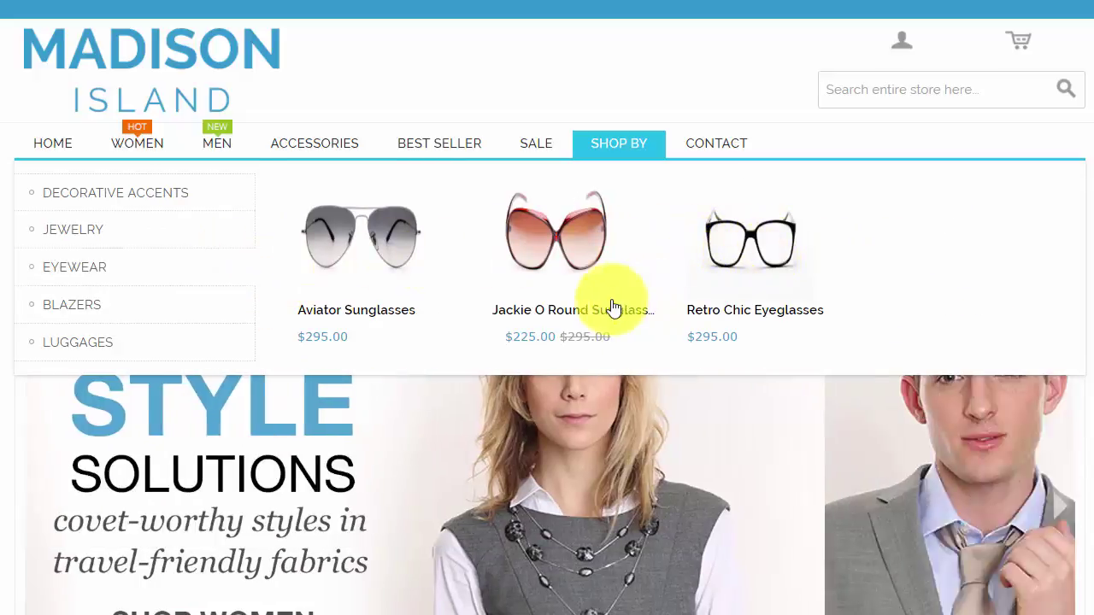
{"action": "left_click", "coordinate": [175, 305]}
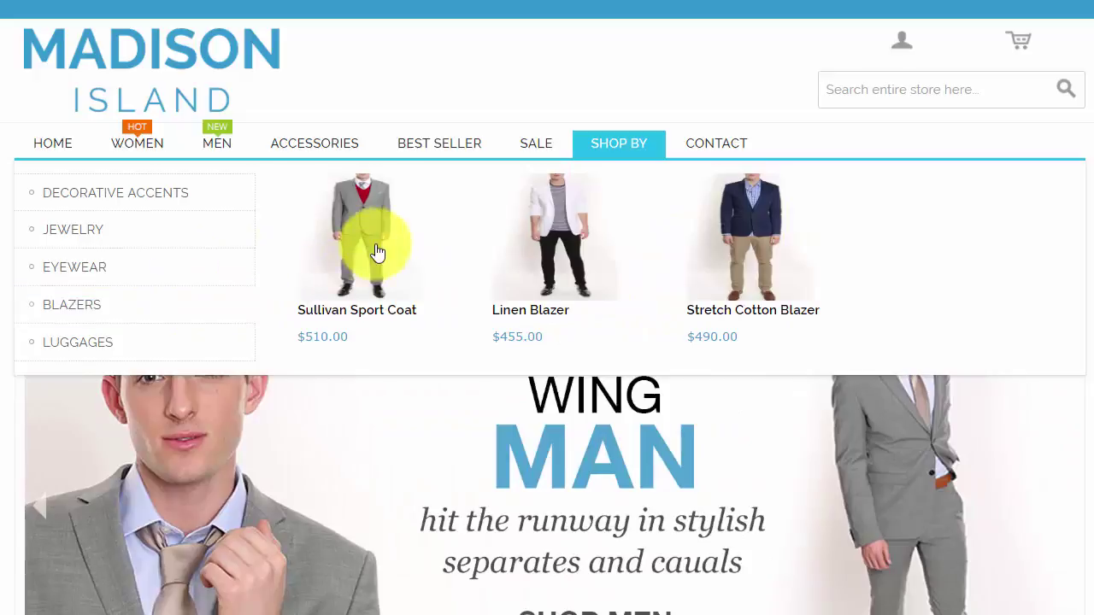
{"action": "left_click", "coordinate": [166, 342]}
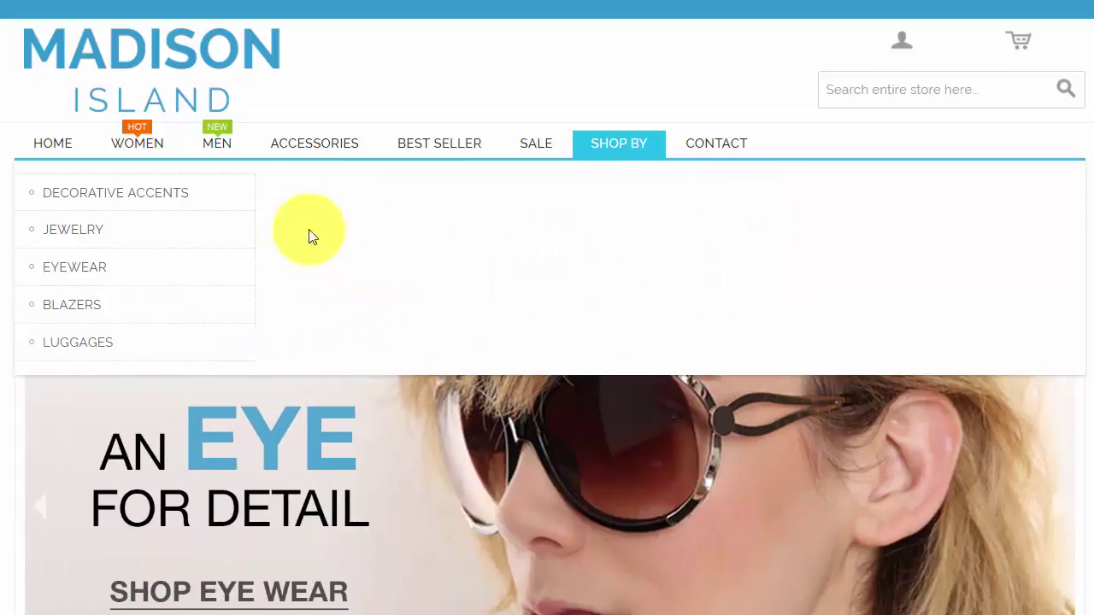
{"action": "left_click", "coordinate": [195, 188]}
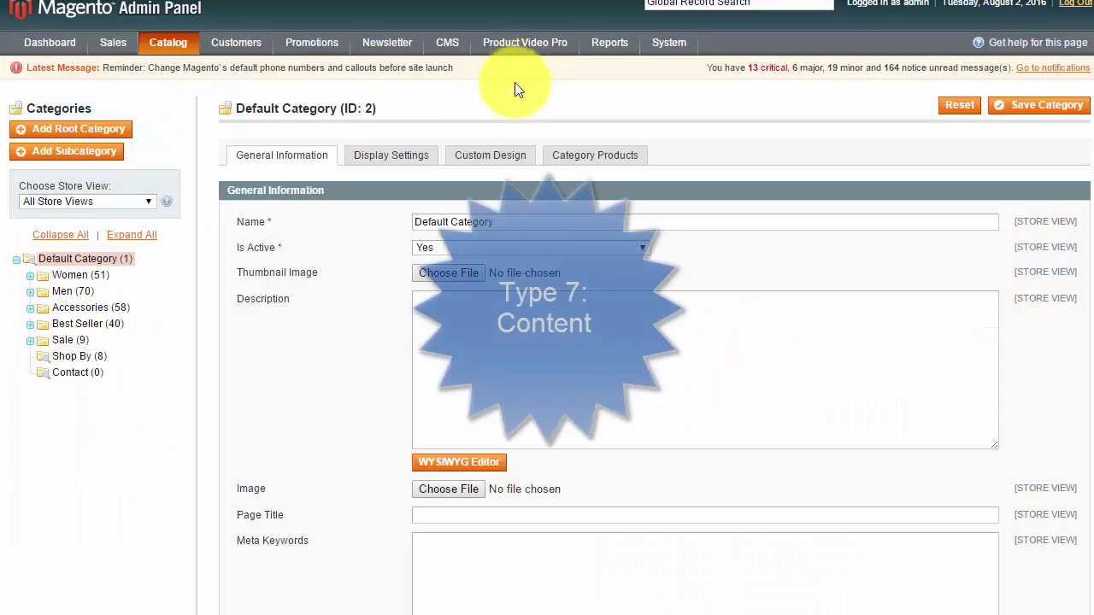
- Set the Contact category's Mega Menu to Position Top with the menu content type Content
{"action": "left_click", "coordinate": [93, 377]}
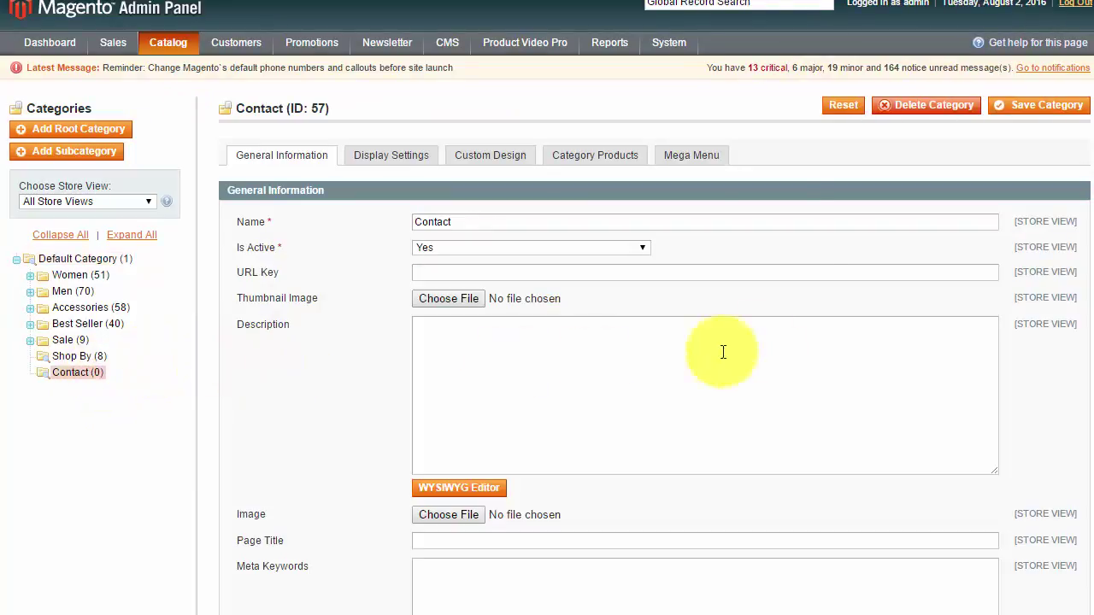
{"action": "left_click", "coordinate": [694, 154]}
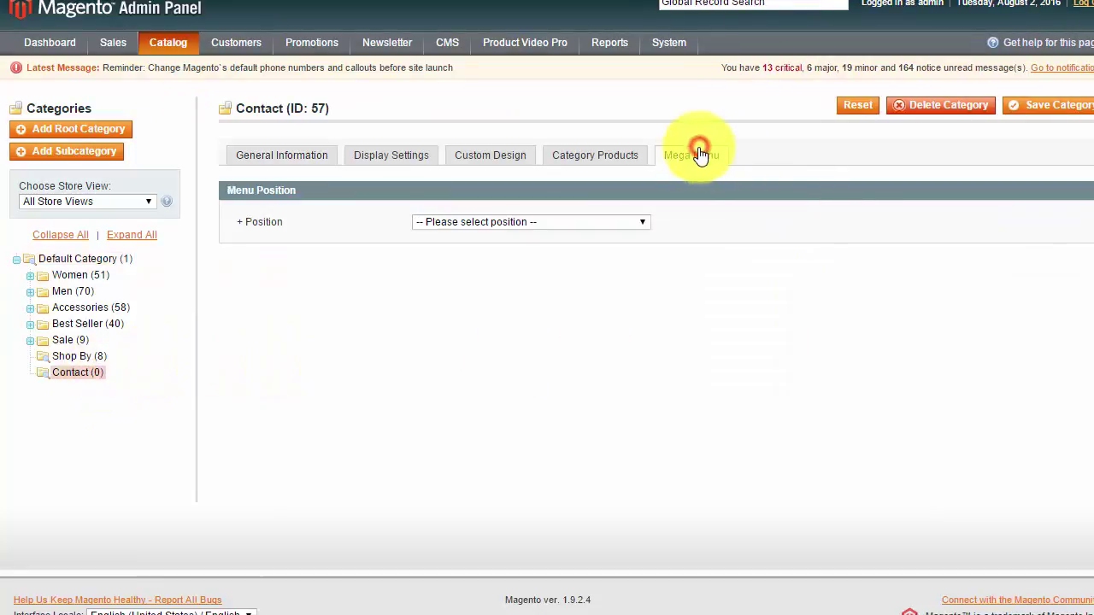
{"action": "left_click", "coordinate": [531, 223]}
{"action": "left_click", "coordinate": [527, 248]}
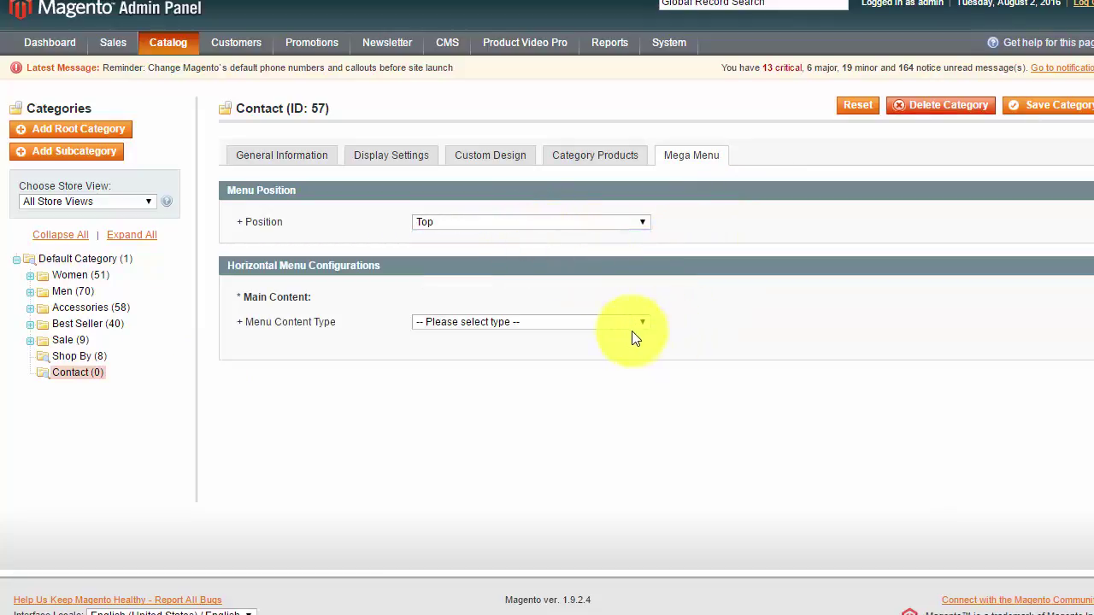
{"action": "left_click", "coordinate": [607, 320]}
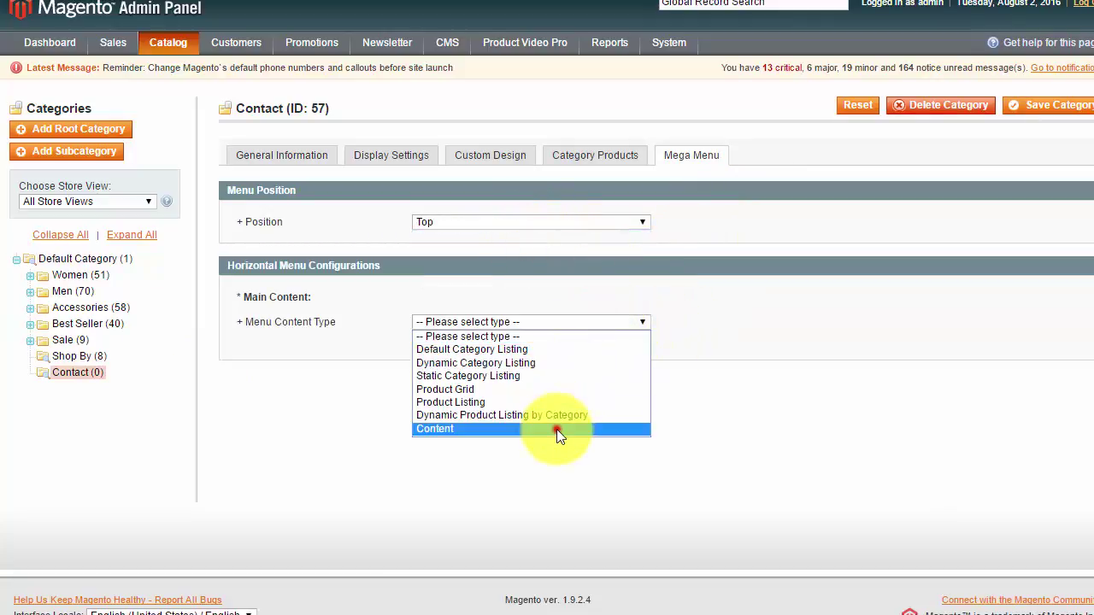
{"action": "left_click", "coordinate": [557, 429]}
- Set the Contact menu's Static Block Content to contact-map and save the category
{"action": "left_click", "coordinate": [542, 365]}
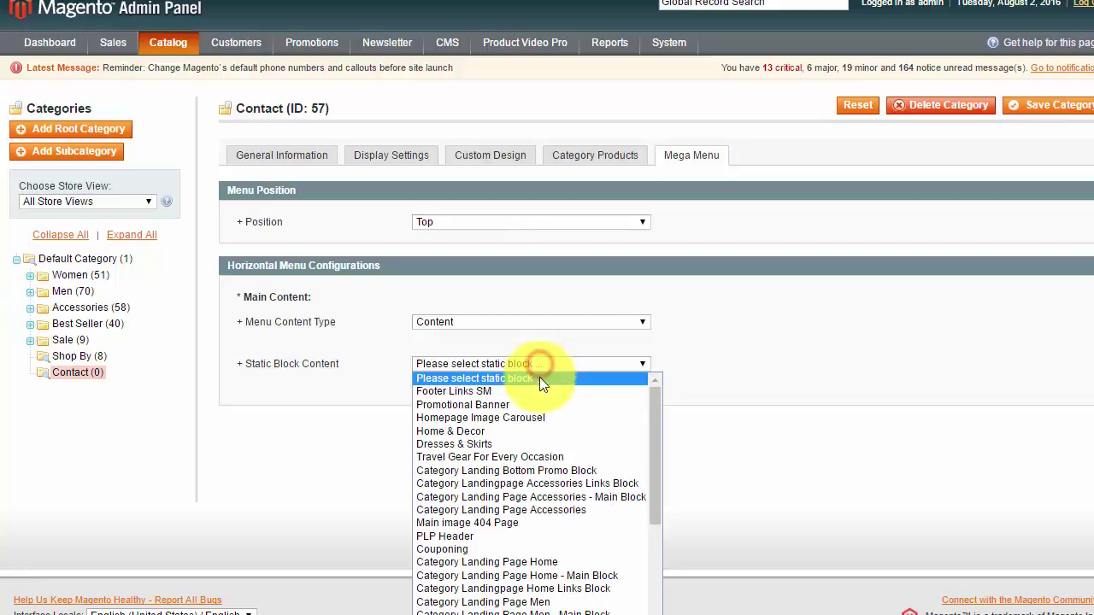
{"action": "scroll", "coordinate": [536, 410], "scroll_direction": "down", "scroll_amount": 5}
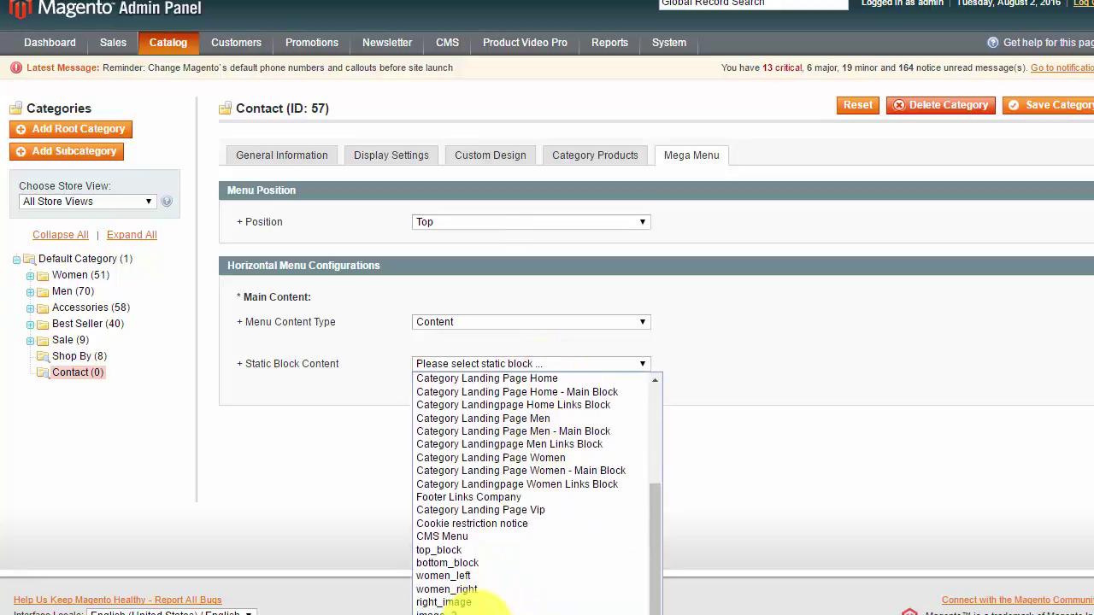
{"action": "left_click", "coordinate": [485, 602]}
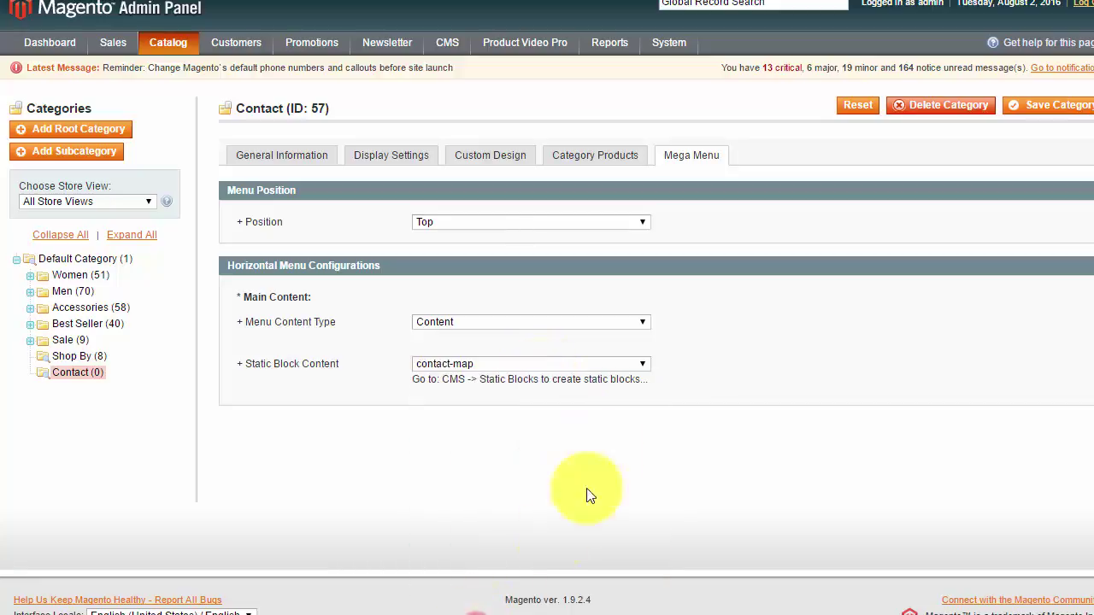
{"action": "left_click", "coordinate": [1037, 107]}
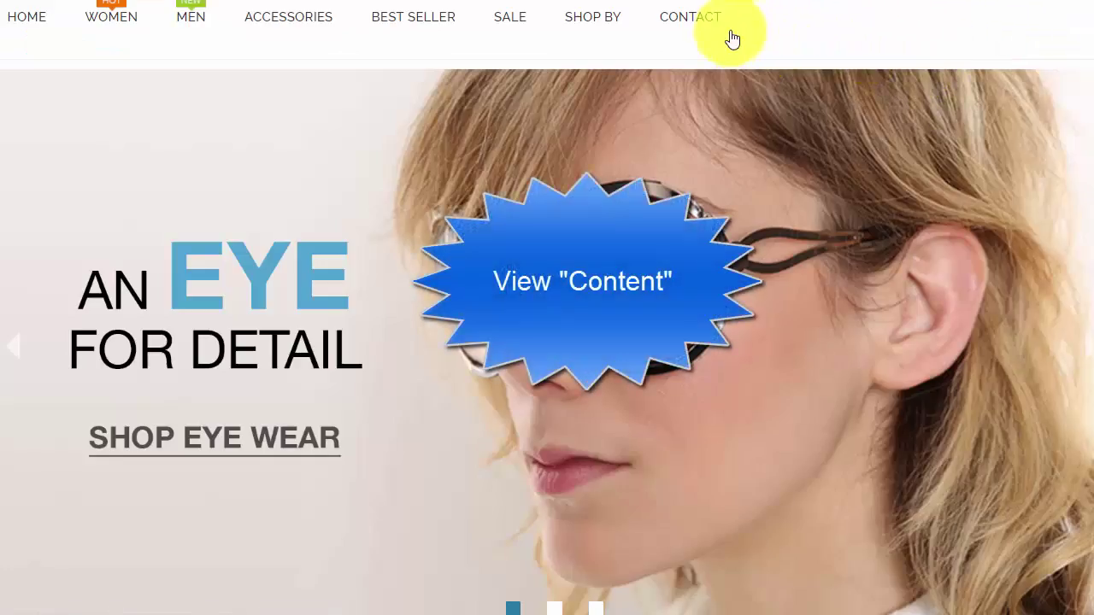
- Examine the storefront's Contact menu content, and the mega menus of Women, Men, Accessories, Best Seller and Sale
{"action": "mouse_move", "coordinate": [695, 22]}
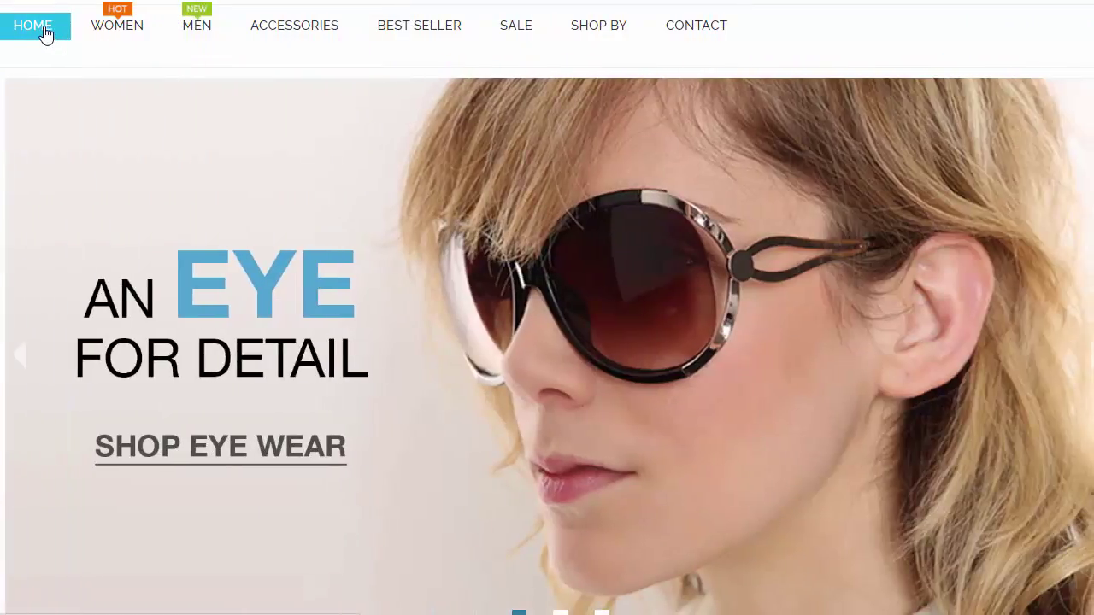
{"action": "mouse_move", "coordinate": [115, 35]}
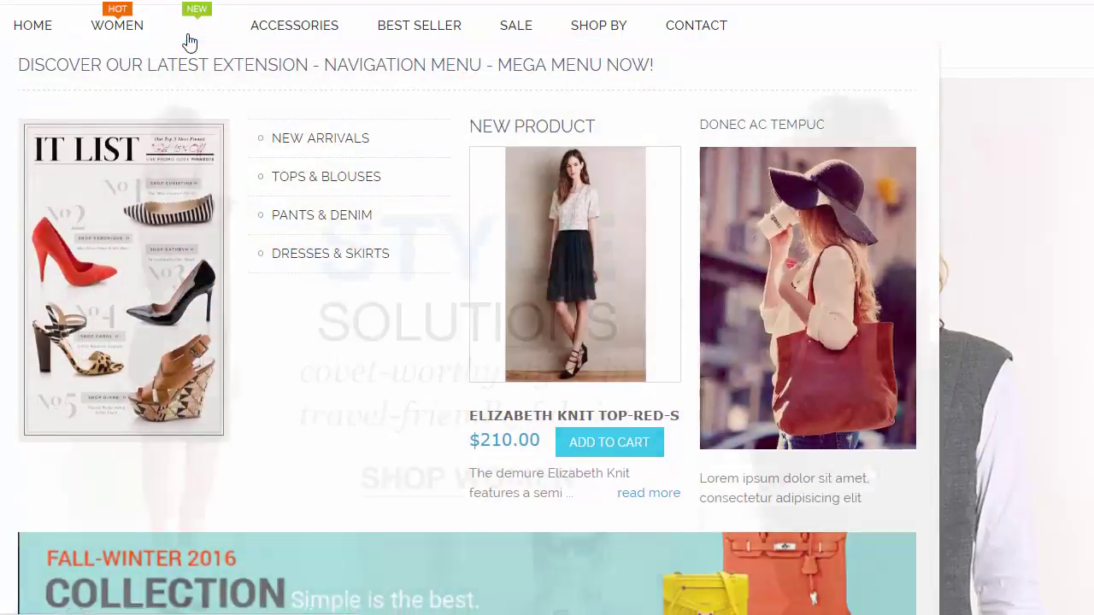
{"action": "mouse_move", "coordinate": [197, 33]}
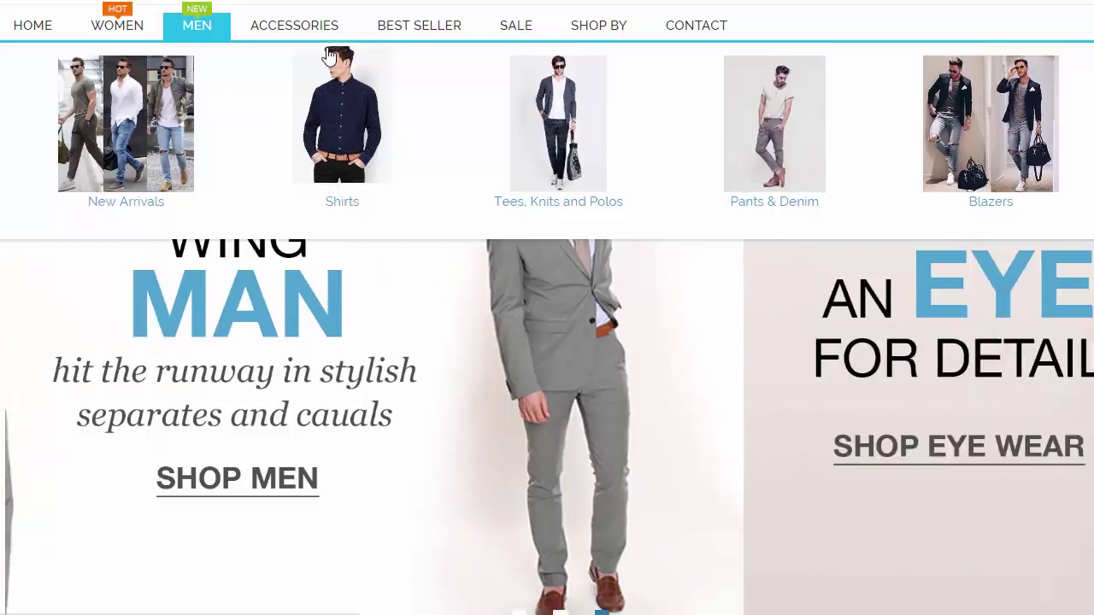
{"action": "mouse_move", "coordinate": [313, 34]}
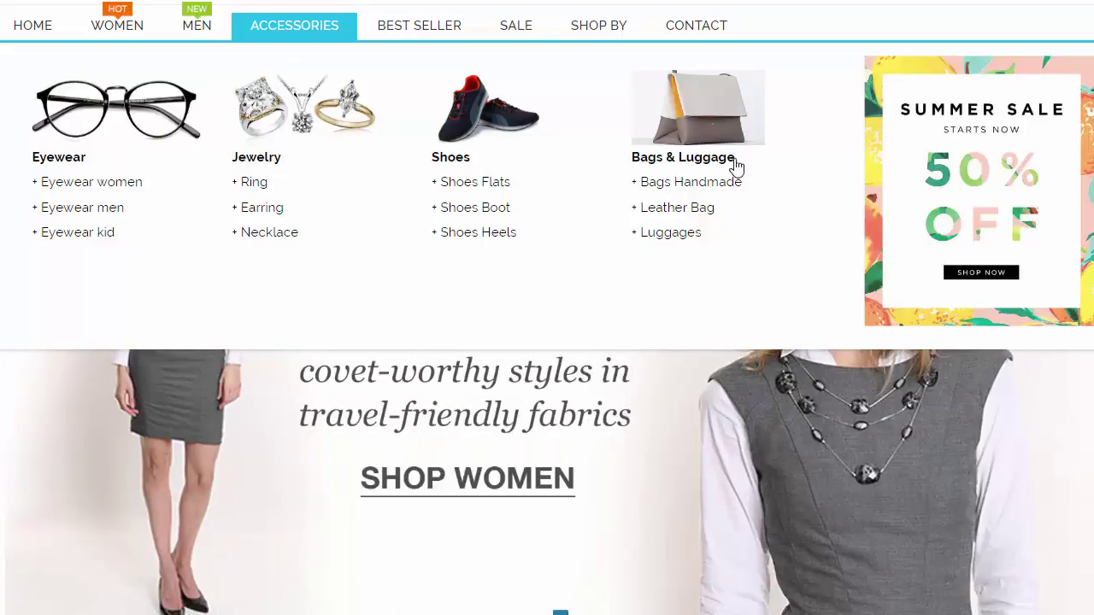
{"action": "mouse_move", "coordinate": [439, 33]}
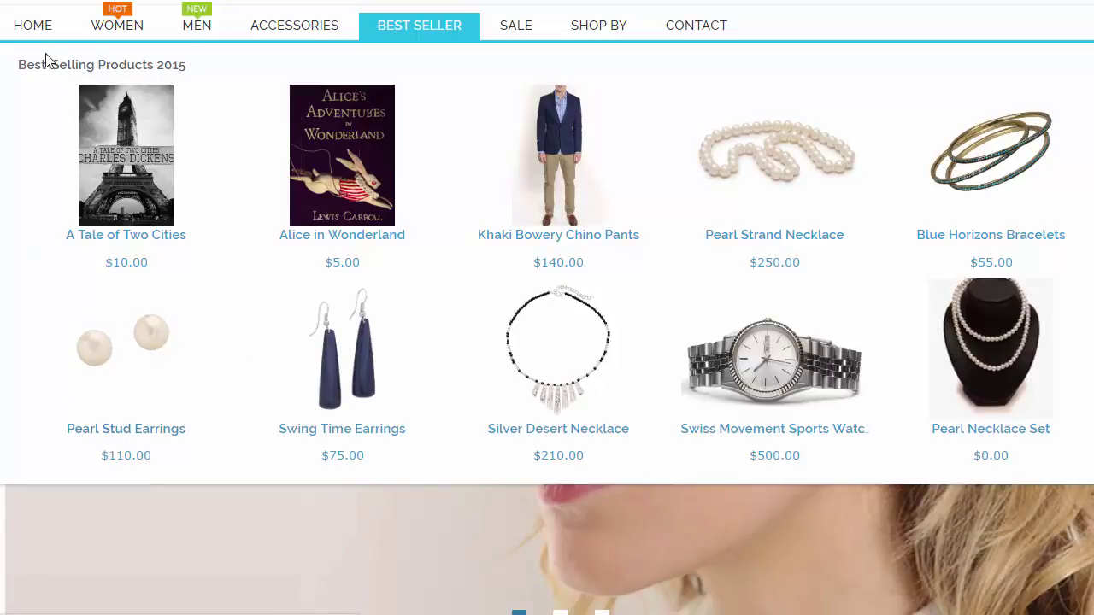
{"action": "mouse_move", "coordinate": [513, 41]}
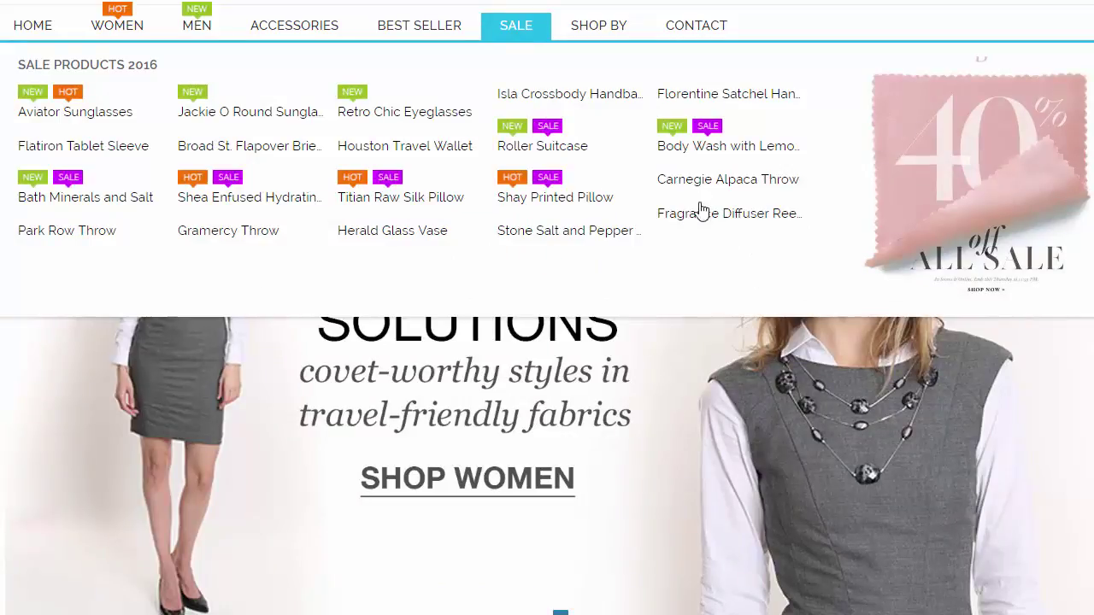
- Examine the storefront's Shop By menu with its Jewelry and Eyewear products, and the Contact menu
{"action": "mouse_move", "coordinate": [606, 41]}
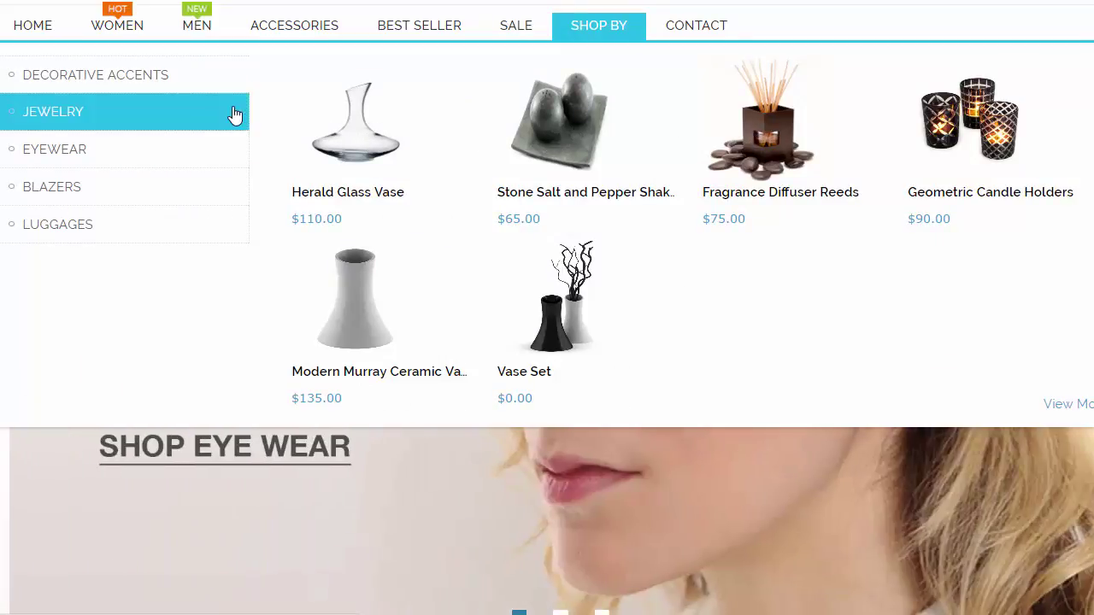
{"action": "mouse_move", "coordinate": [165, 115]}
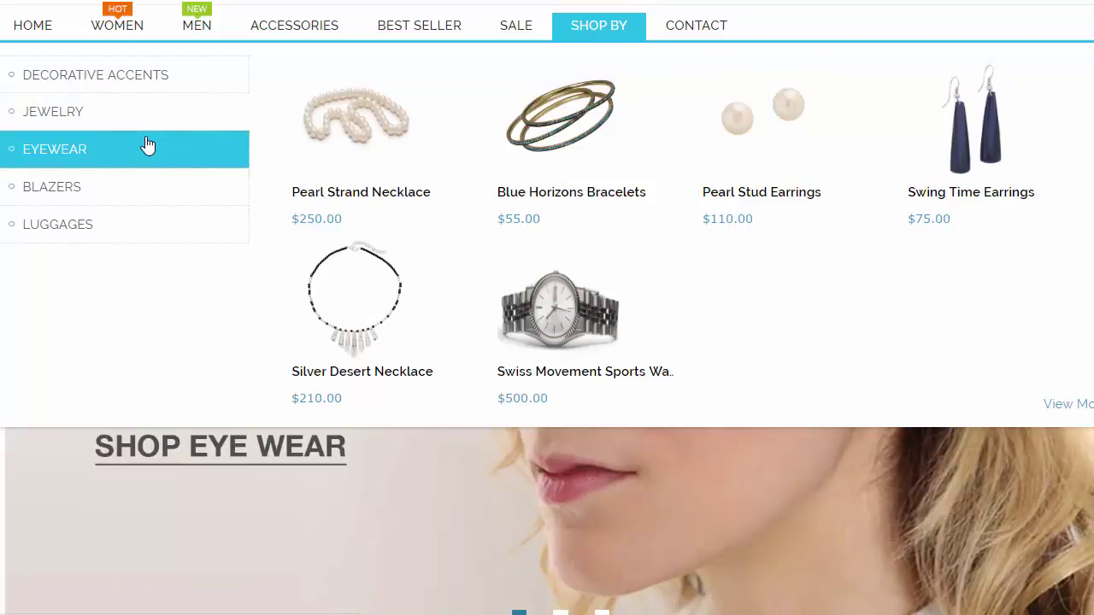
{"action": "mouse_move", "coordinate": [146, 147]}
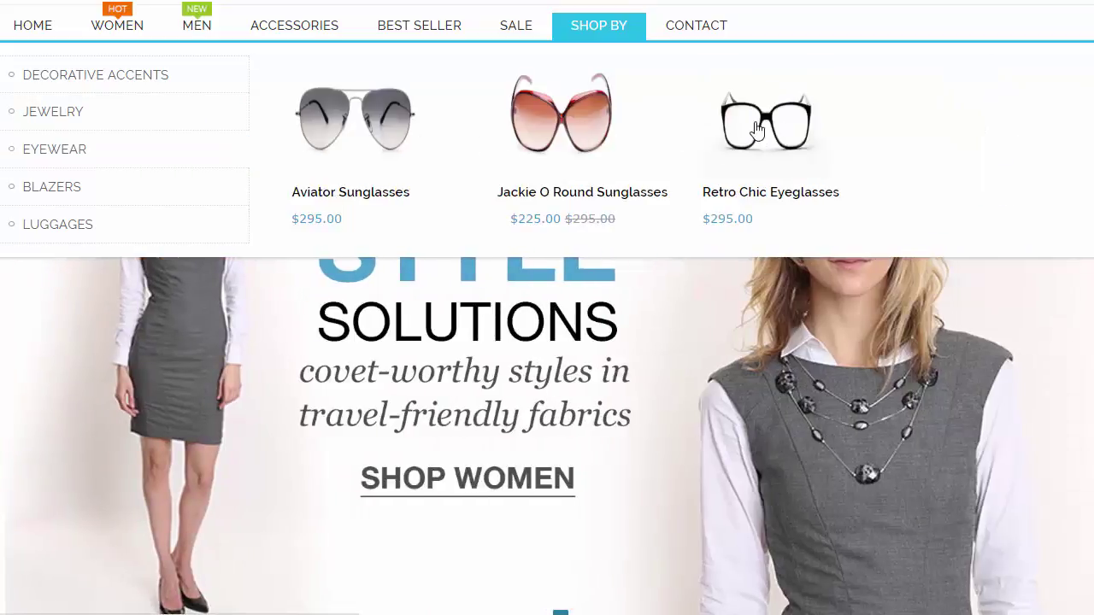
{"action": "mouse_move", "coordinate": [686, 20]}
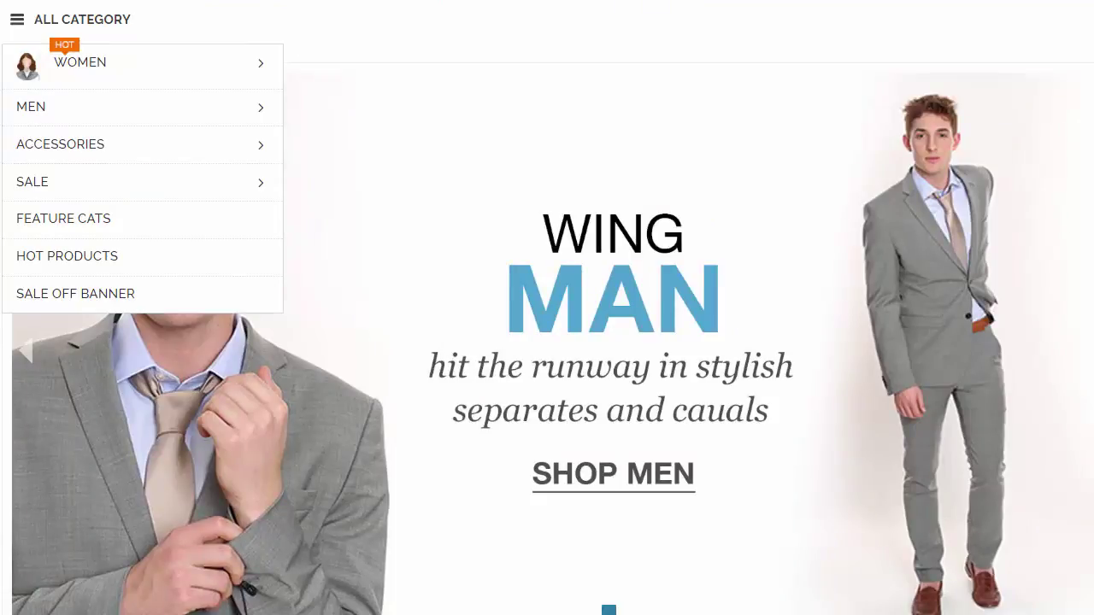
- Examine the Sale, Feature Cats, Hot Products and Sale Off Banner submenus of the storefront's All Category menu
{"action": "mouse_move", "coordinate": [195, 178]}
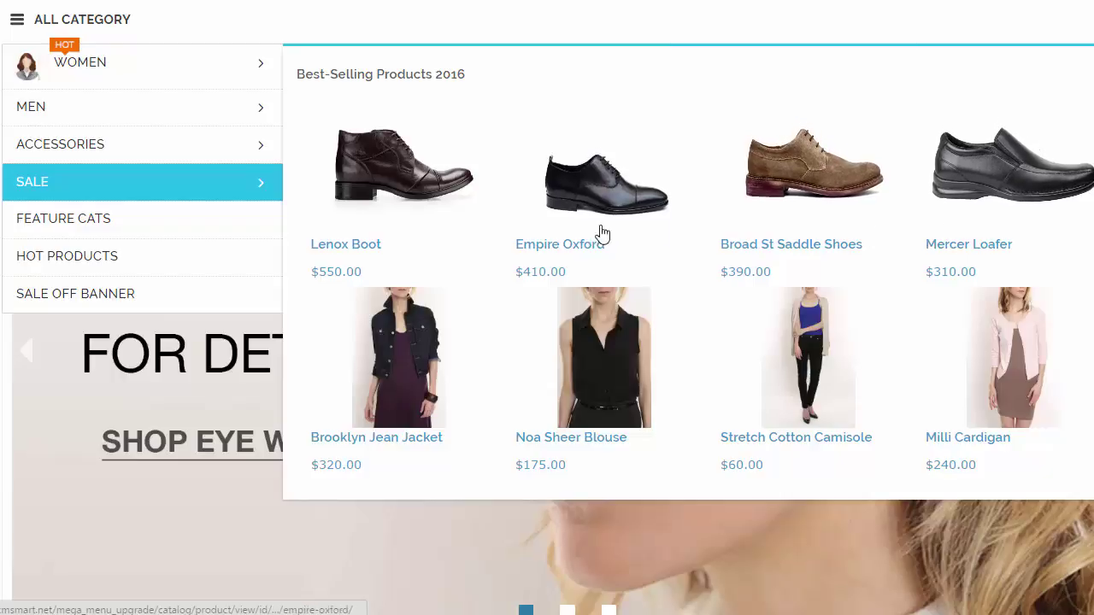
{"action": "mouse_move", "coordinate": [188, 238]}
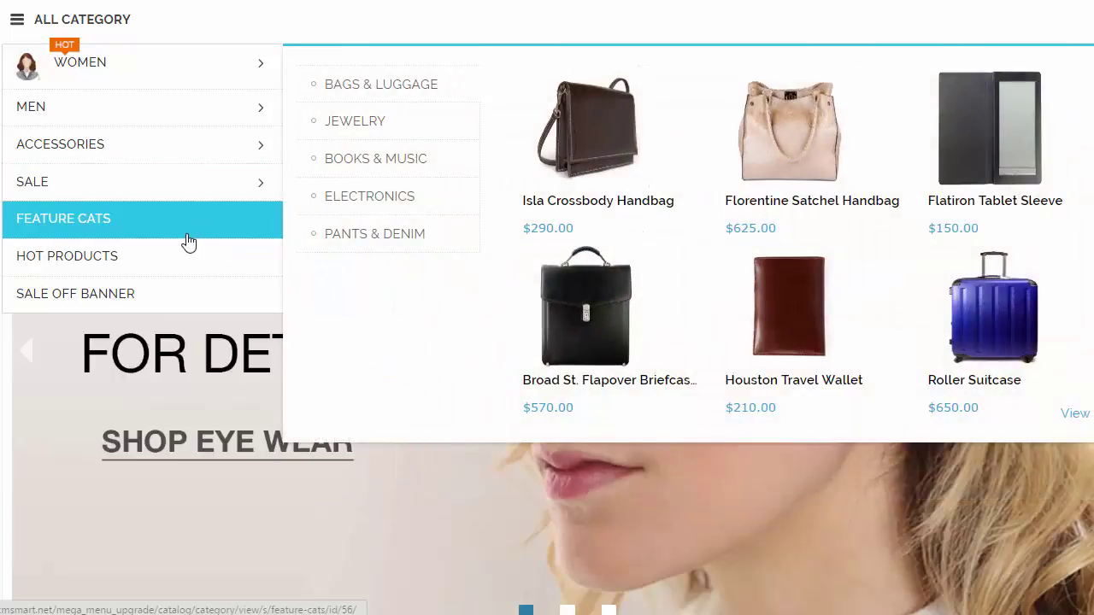
{"action": "mouse_move", "coordinate": [193, 274]}
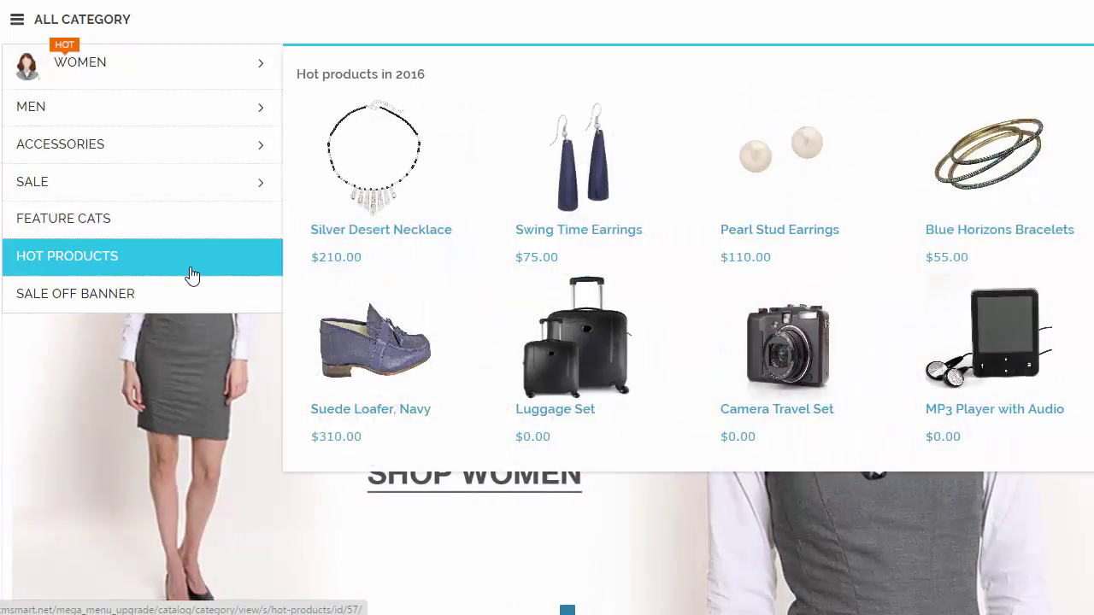
{"action": "mouse_move", "coordinate": [193, 295]}
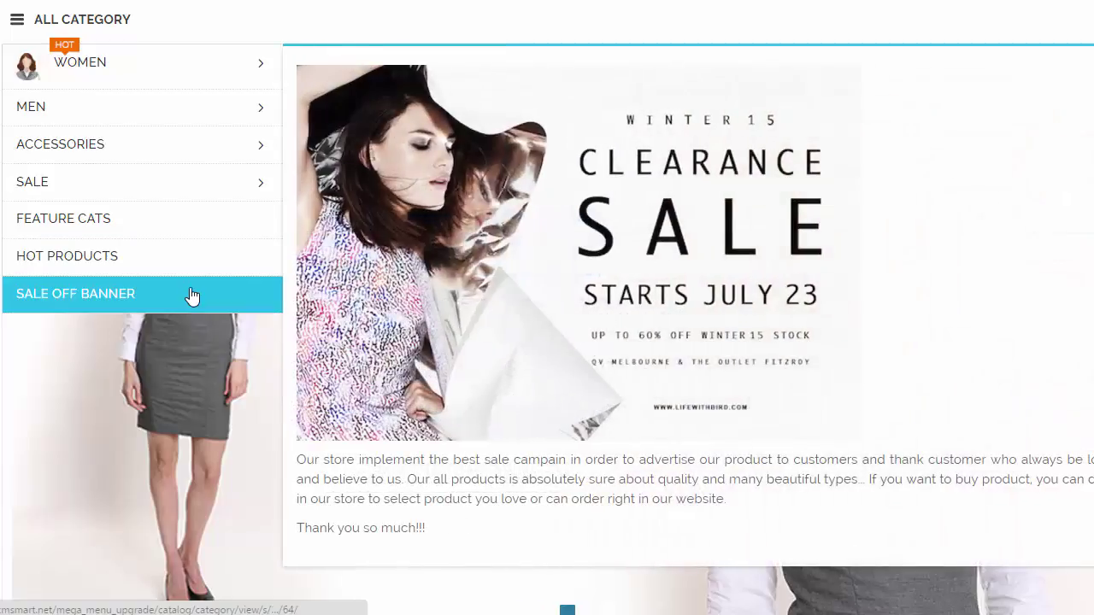